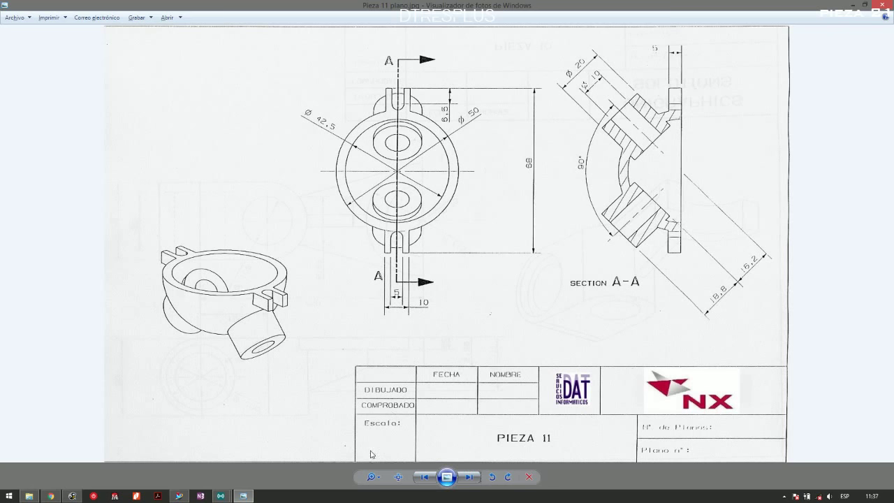
# Switch from the Pieza 11 drawing to the NX 10 modelling window.
pyautogui.click(179, 496)
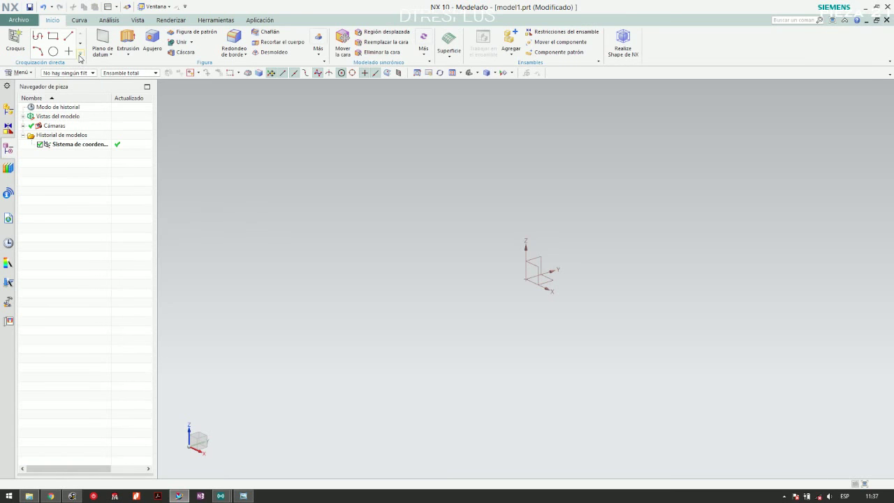
# Insert a 50 mm diameter sphere centred at the origin.
pyautogui.click(17, 73)
pyautogui.moveTo(26, 115)
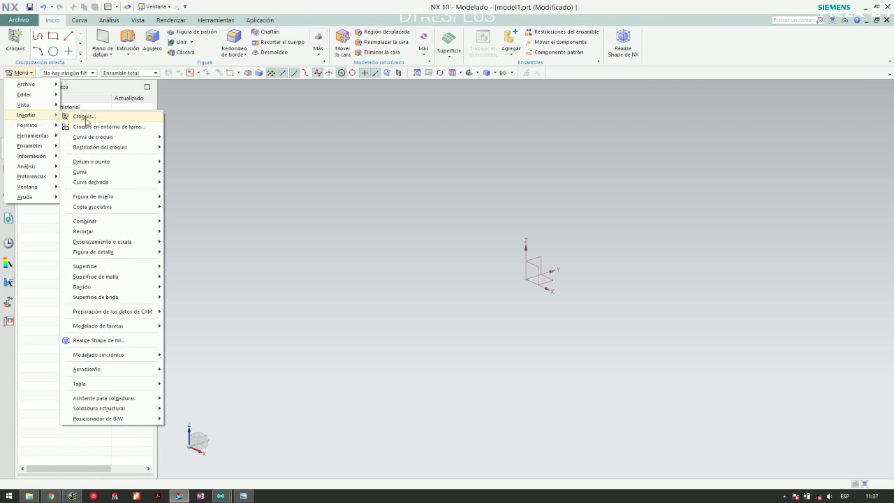
pyautogui.moveTo(93, 196)
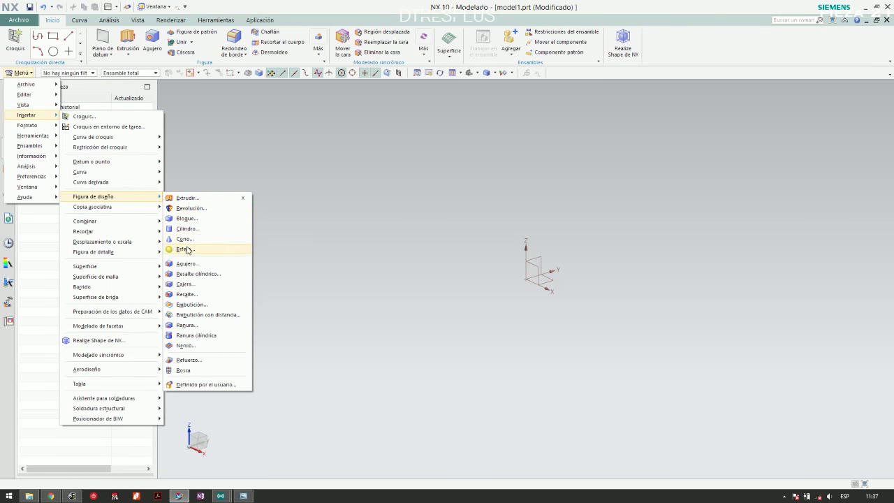
pyautogui.click(187, 250)
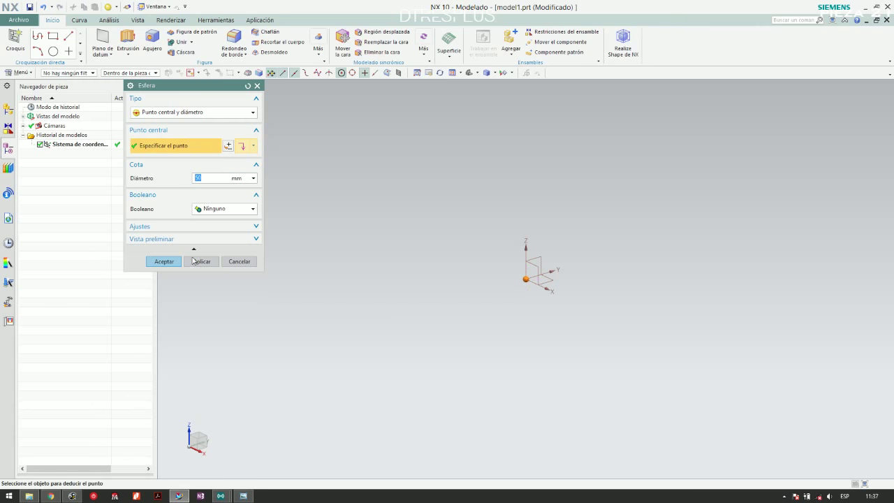
pyautogui.click(166, 262)
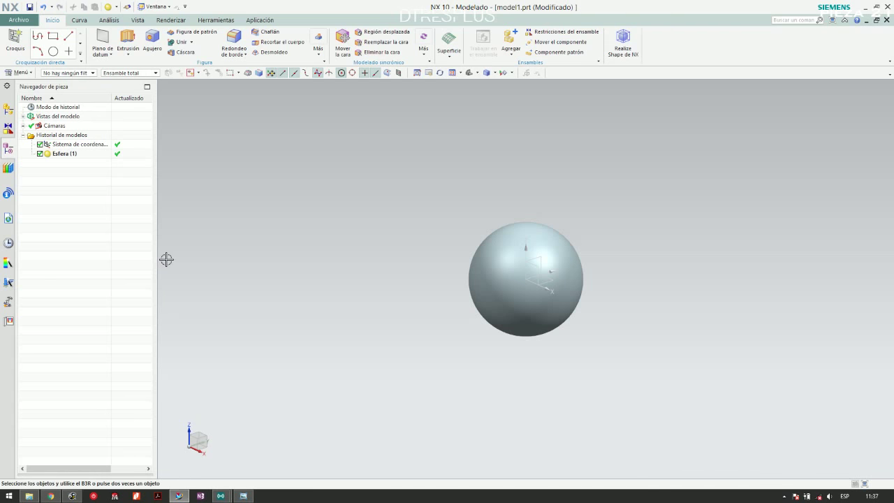
# Review the Pieza 11 drawing, then return to the sphere model.
pyautogui.hotkey('alt', 'Tab')
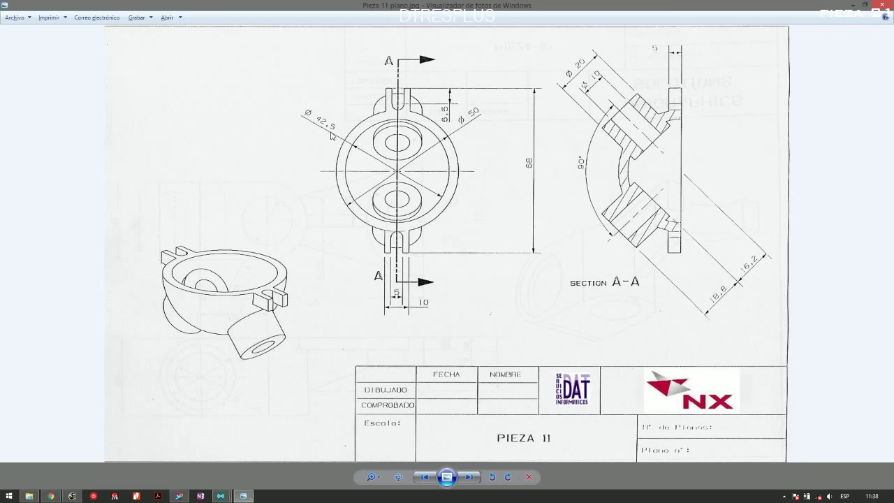
pyautogui.hotkey('alt', 'Tab')
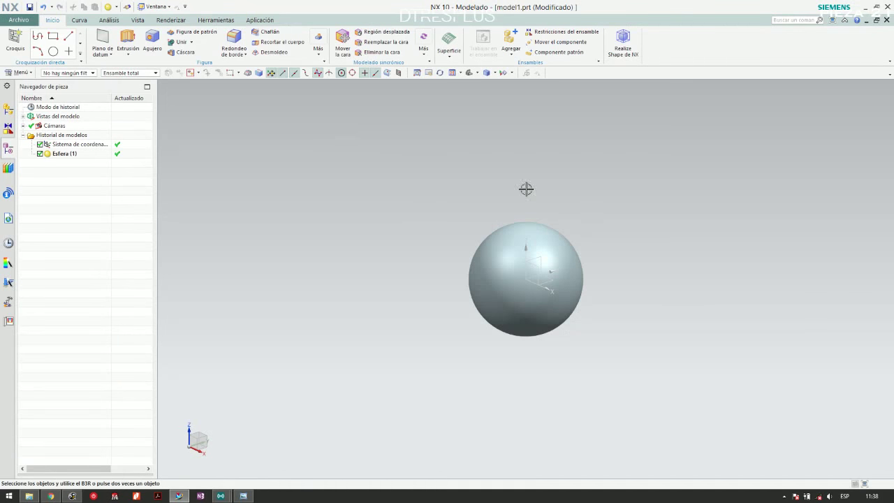
# Trim the sphere with the XY datum plane, keeping the lower hemisphere.
pyautogui.click(278, 42)
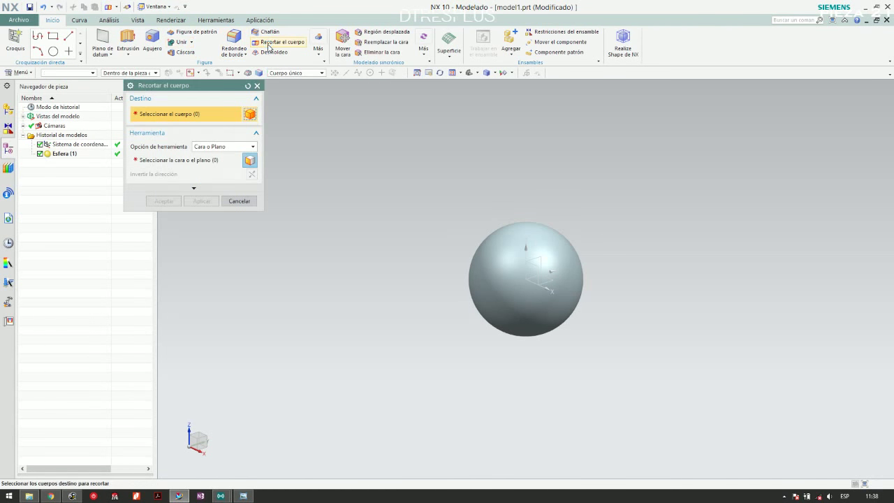
pyautogui.click(519, 269)
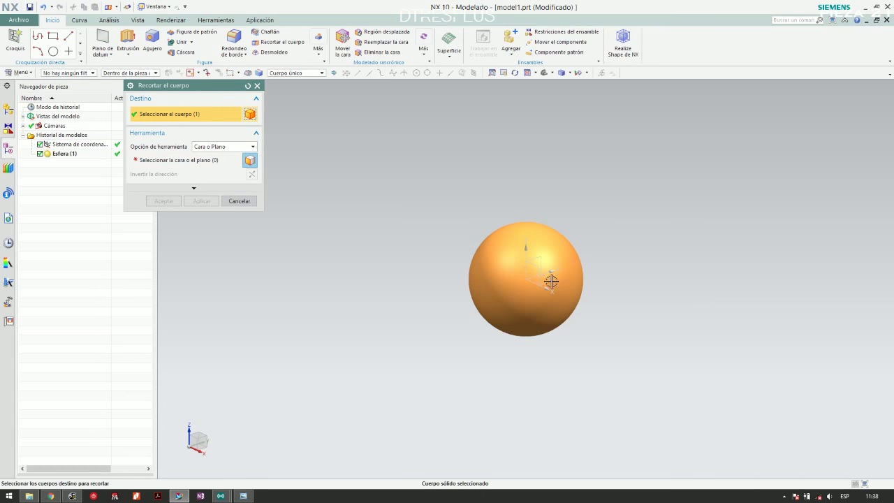
pyautogui.middleClick(187, 193)
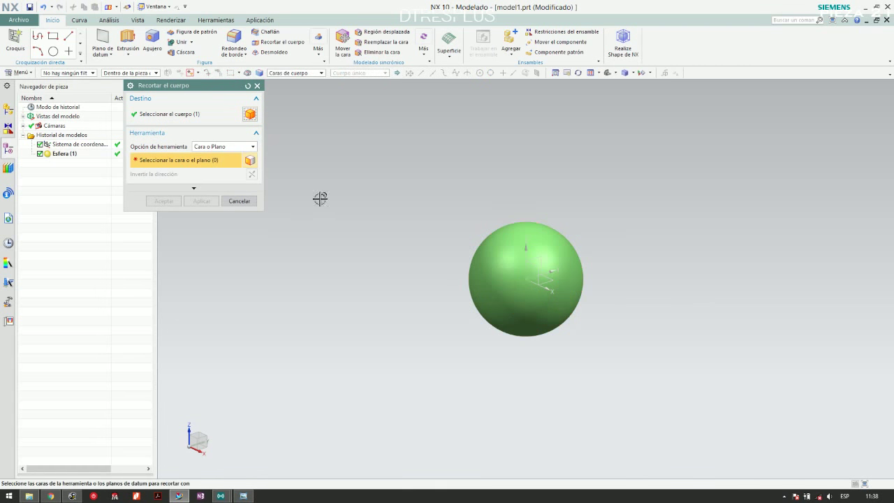
pyautogui.click(548, 279)
pyautogui.middleClick(548, 278)
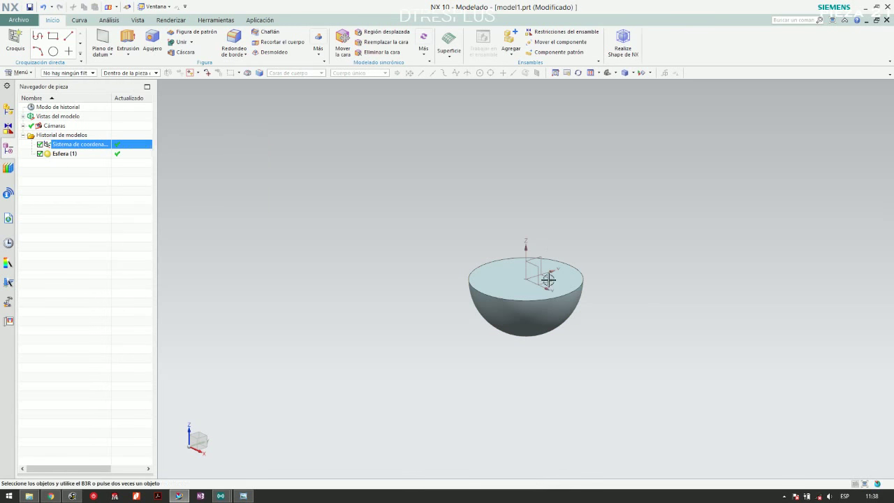
pyautogui.click(186, 53)
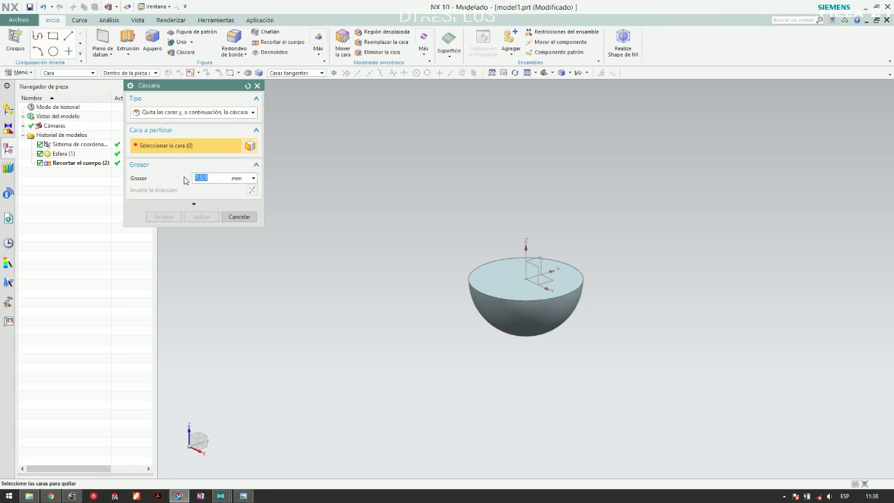
# Shell the hemisphere to 7.5/2 mm thickness, removing the flat top face.
pyautogui.click(502, 283)
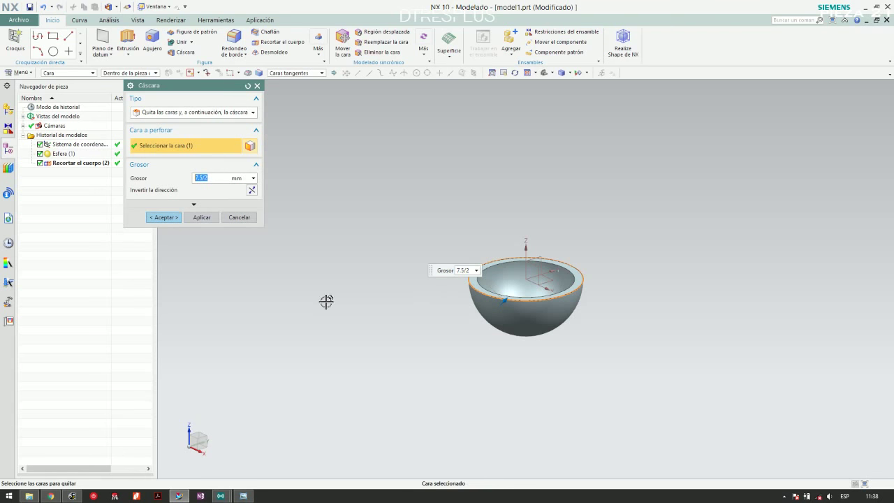
pyautogui.click(166, 218)
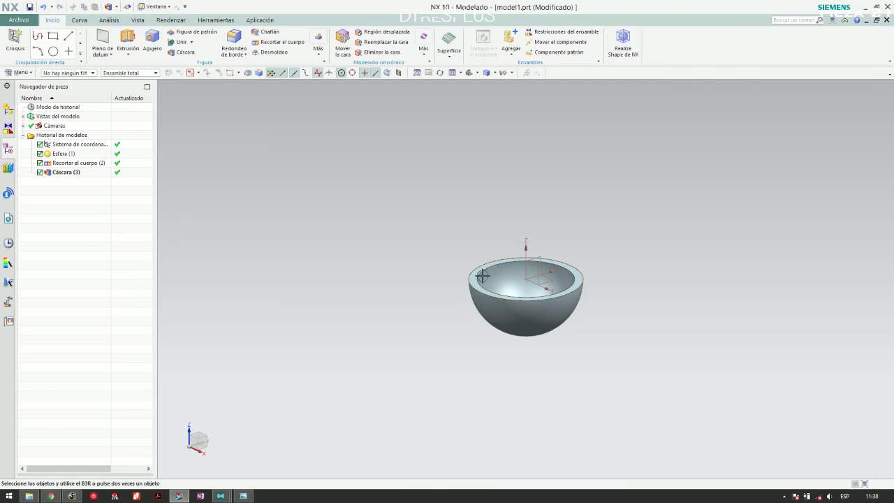
pyautogui.doubleClick(69, 173)
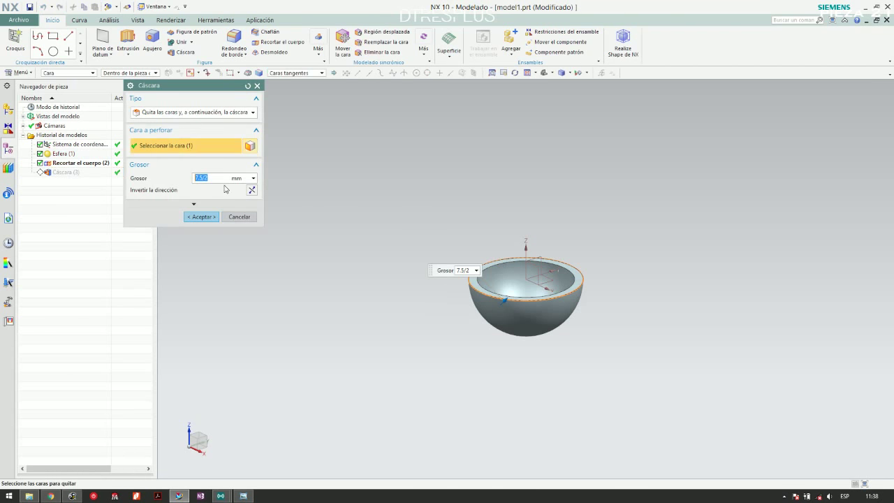
pyautogui.click(201, 216)
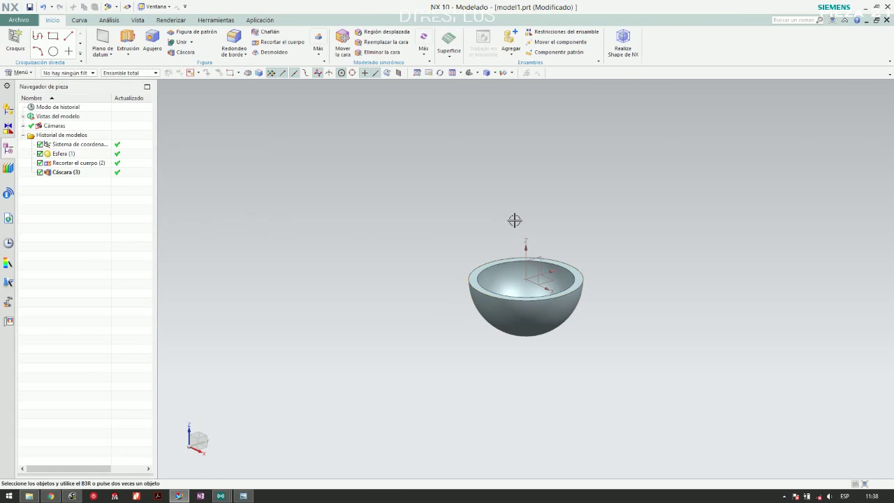
pyautogui.moveTo(514, 220)
pyautogui.mouseDown(button='middle')
pyautogui.moveTo(542, 262)
pyautogui.moveTo(523, 274)
pyautogui.mouseUp(button='middle')
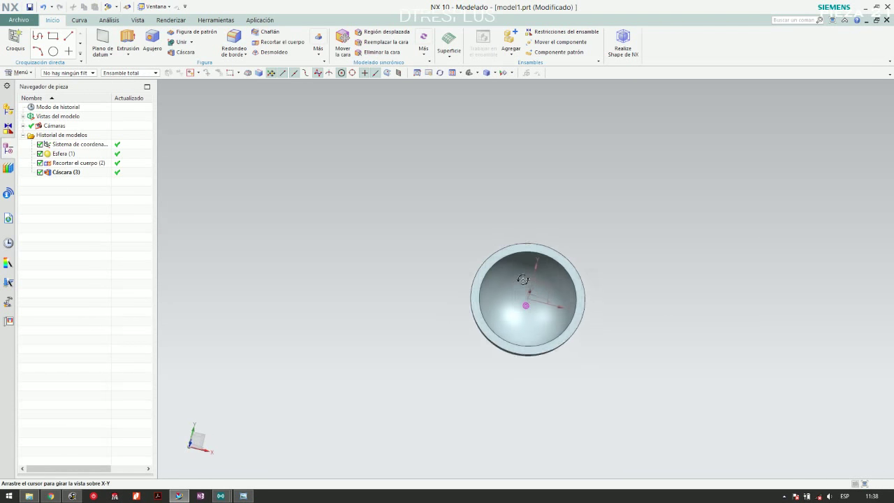
pyautogui.scroll(2, 529, 274)
pyautogui.scroll(2, 529, 275)
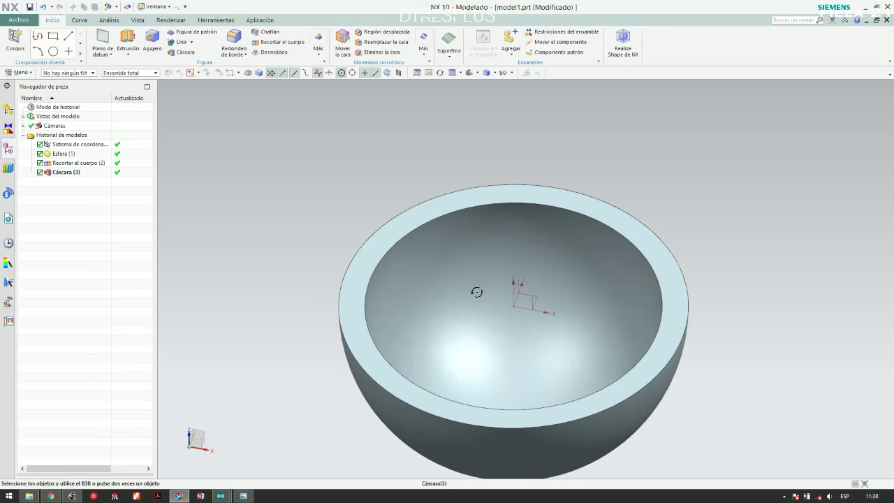
pyautogui.moveTo(529, 275)
pyautogui.mouseDown(button='middle')
pyautogui.moveTo(498, 269)
pyautogui.moveTo(494, 284)
pyautogui.moveTo(514, 300)
pyautogui.mouseUp(button='middle')
# Consult the Pieza 11 drawing again, then return to the hollowed bowl.
pyautogui.hotkey('alt', 'Tab')
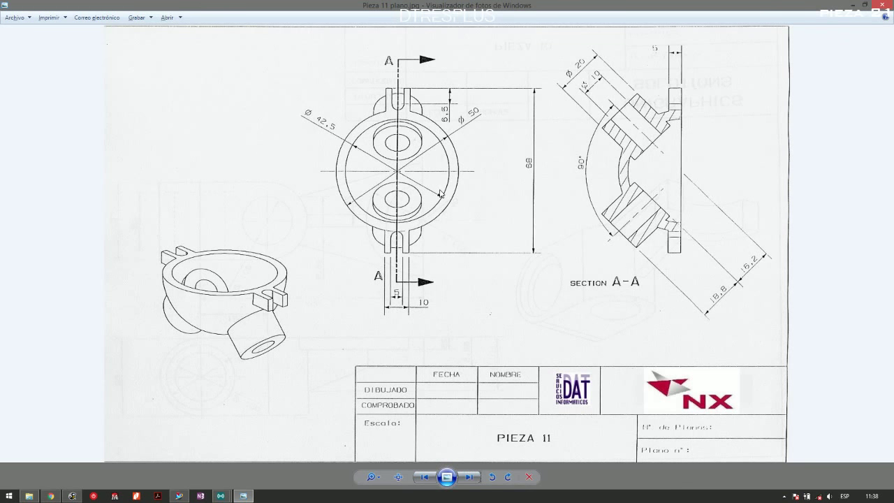
pyautogui.hotkey('alt', 'Tab')
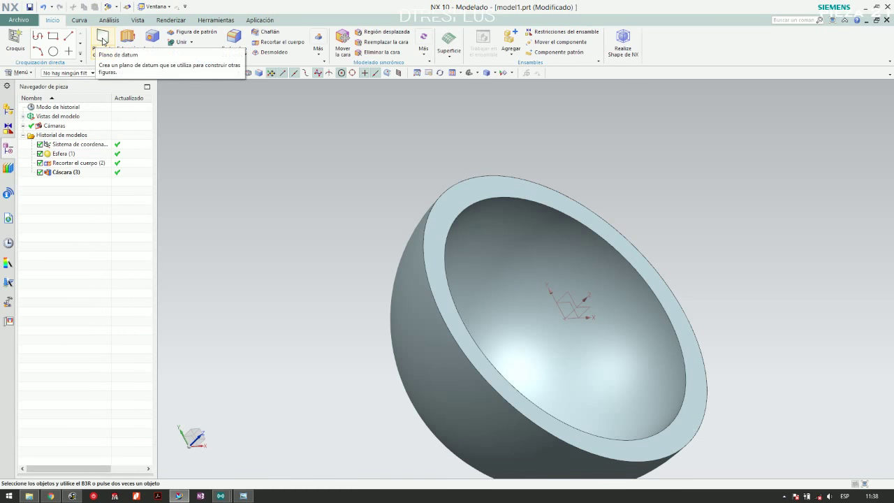
# Create a datum plane at 45° to the planar reference, hinged on the X axis.
pyautogui.click(103, 41)
pyautogui.click(158, 112)
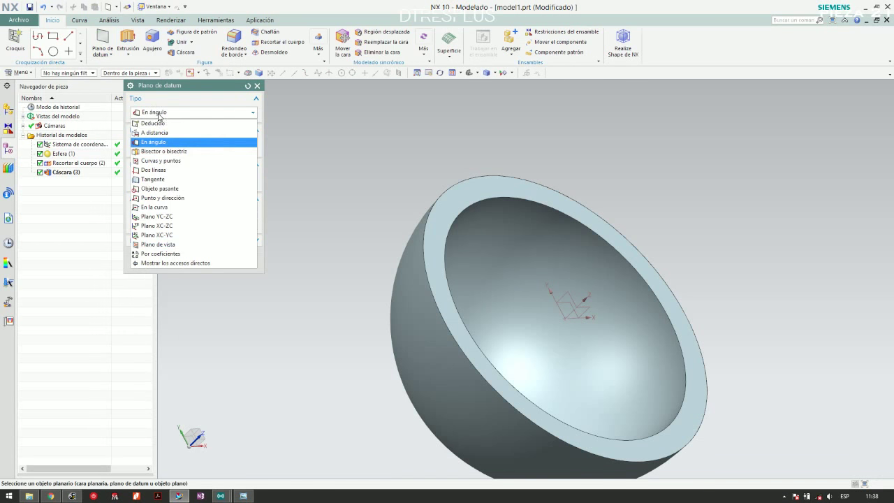
pyautogui.click(155, 144)
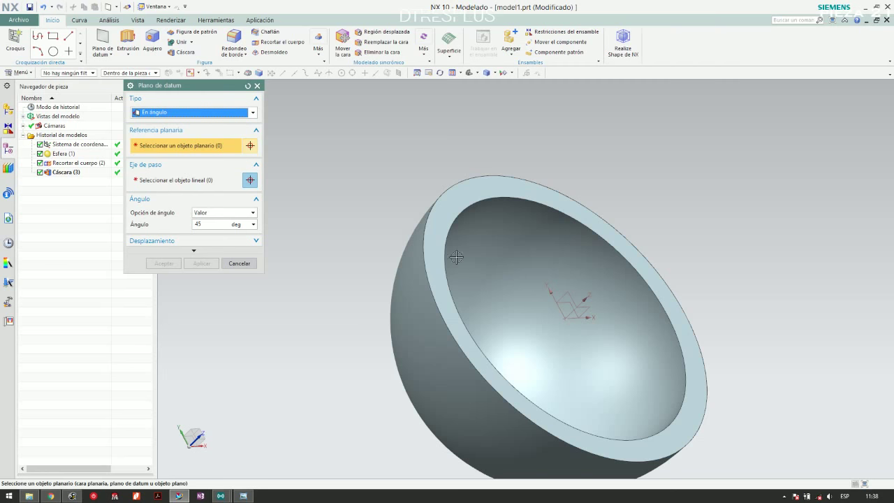
pyautogui.moveTo(474, 244)
pyautogui.mouseDown(button='middle')
pyautogui.moveTo(432, 207)
pyautogui.moveTo(393, 234)
pyautogui.mouseUp(button='middle')
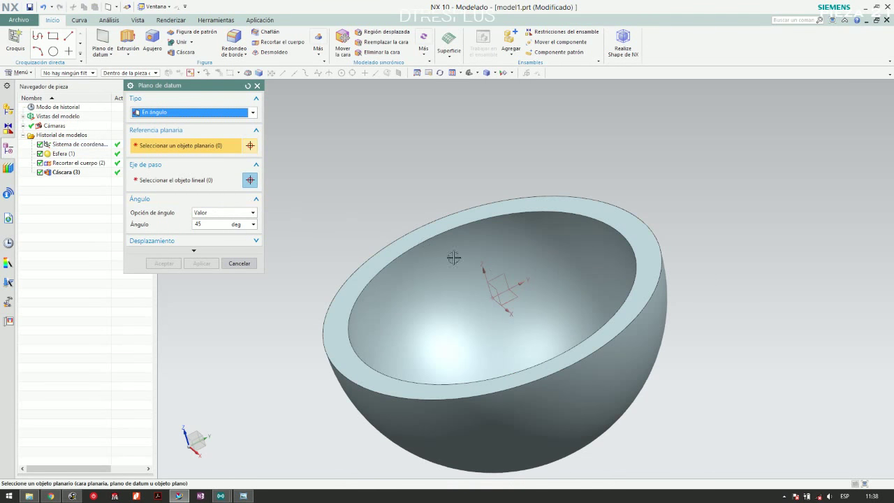
pyautogui.click(514, 296)
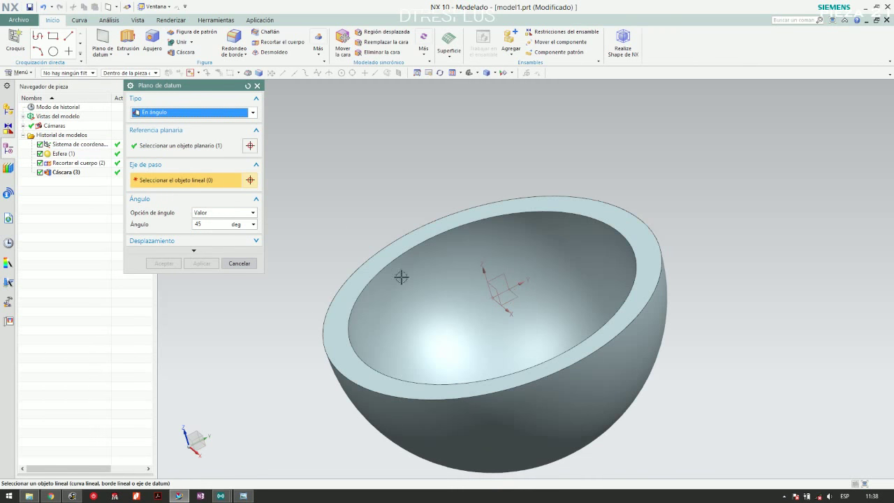
pyautogui.click(507, 309)
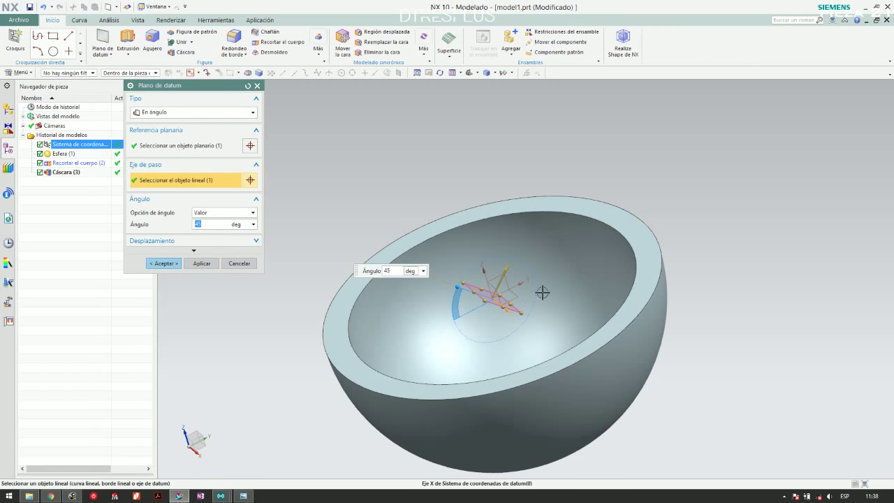
pyautogui.moveTo(425, 200)
pyautogui.mouseDown(button='middle')
pyautogui.moveTo(471, 246)
pyautogui.moveTo(471, 257)
pyautogui.mouseUp(button='middle')
pyautogui.click(162, 263)
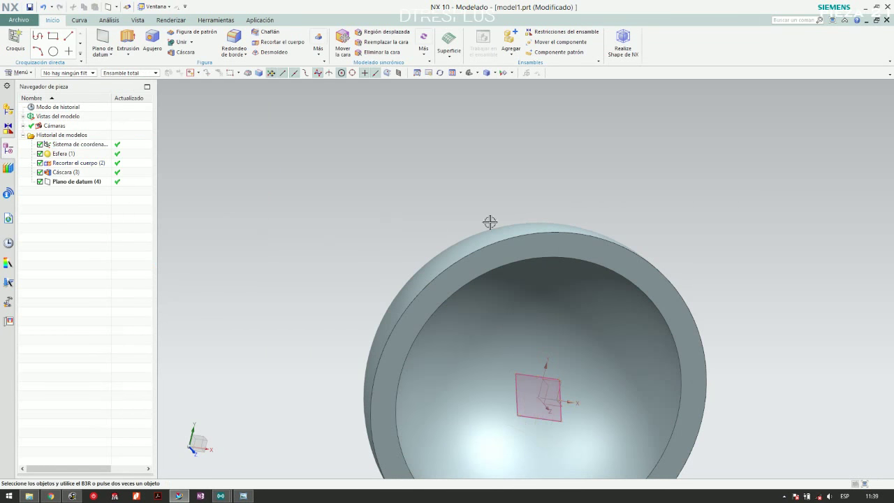
pyautogui.hotkey('alt', 'Tab')
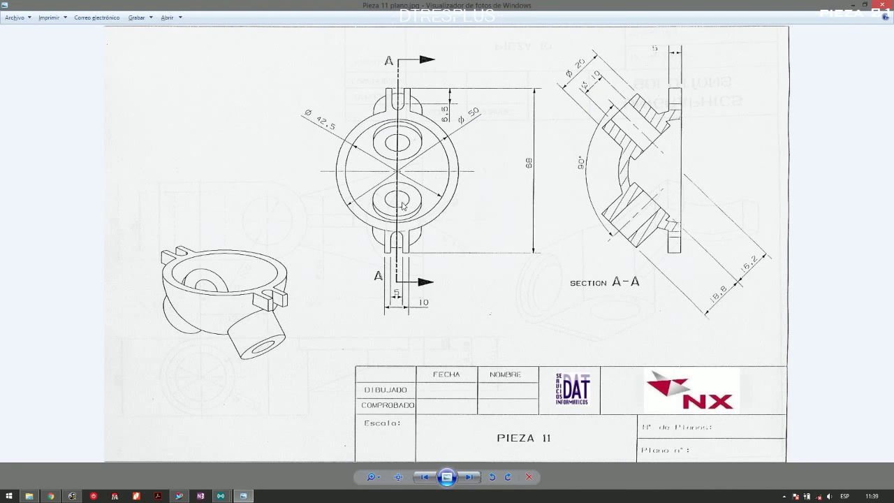
pyautogui.hotkey('alt', 'Tab')
pyautogui.hotkey('alt', 'Tab')
pyautogui.hotkey('alt', 'Tab')
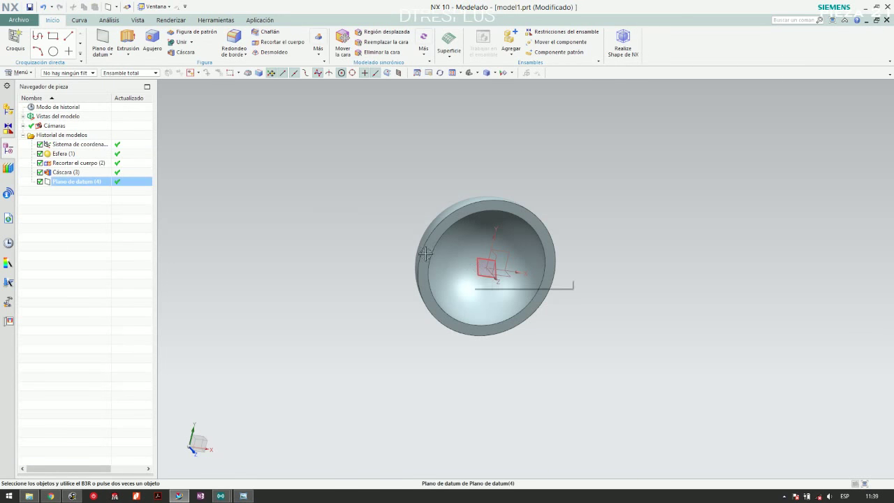
# On the angled datum plane, sketch a Ø20 circle centred at the origin.
pyautogui.click(53, 51)
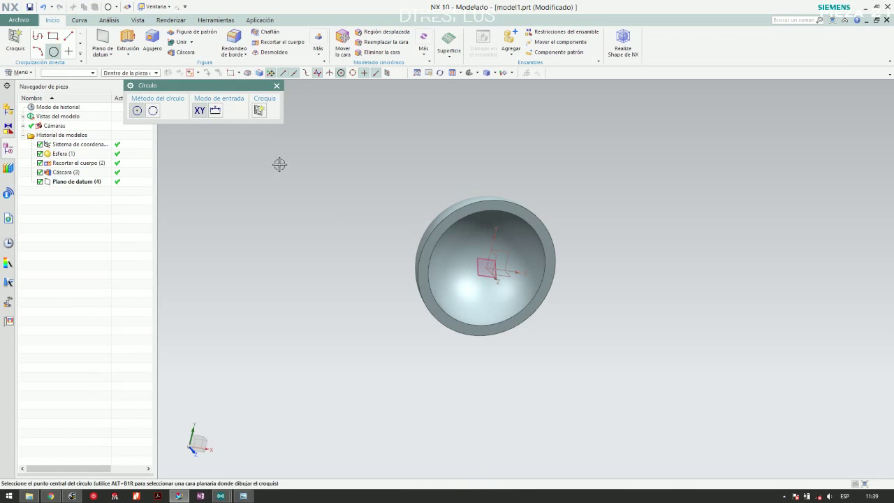
pyautogui.click(481, 269)
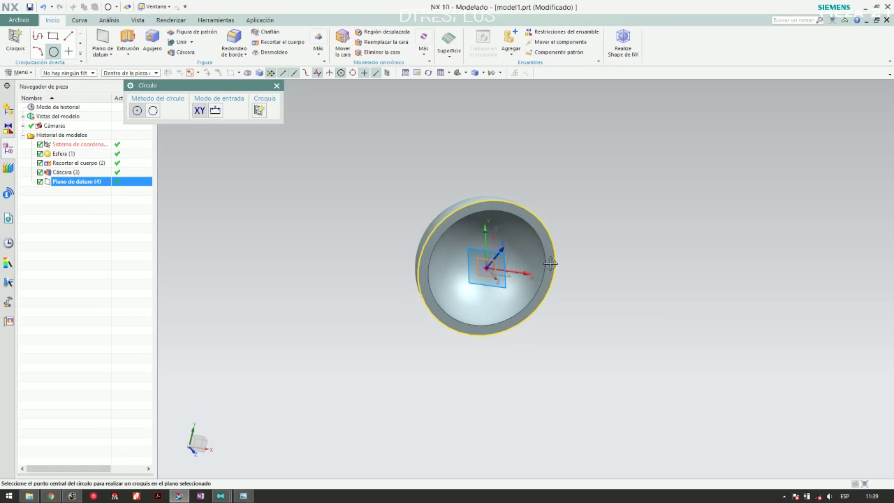
pyautogui.moveTo(526, 182); pyautogui.dragTo(515, 195, button='middle')
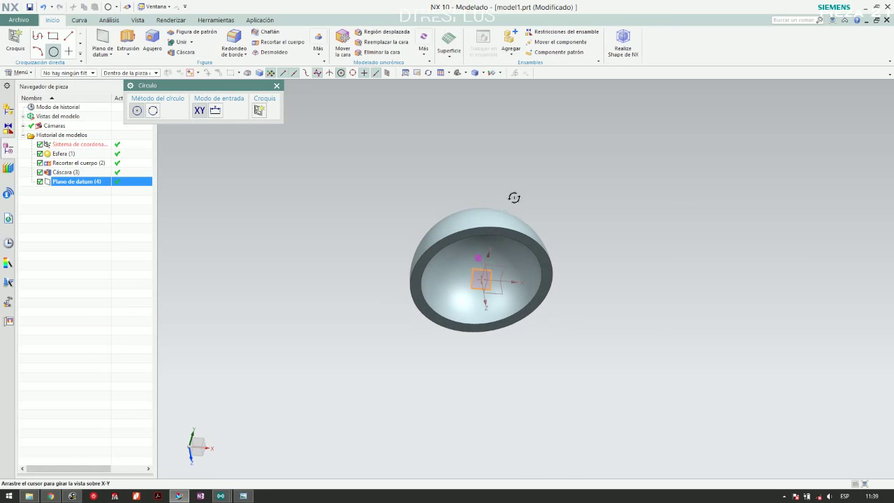
pyautogui.click(481, 279)
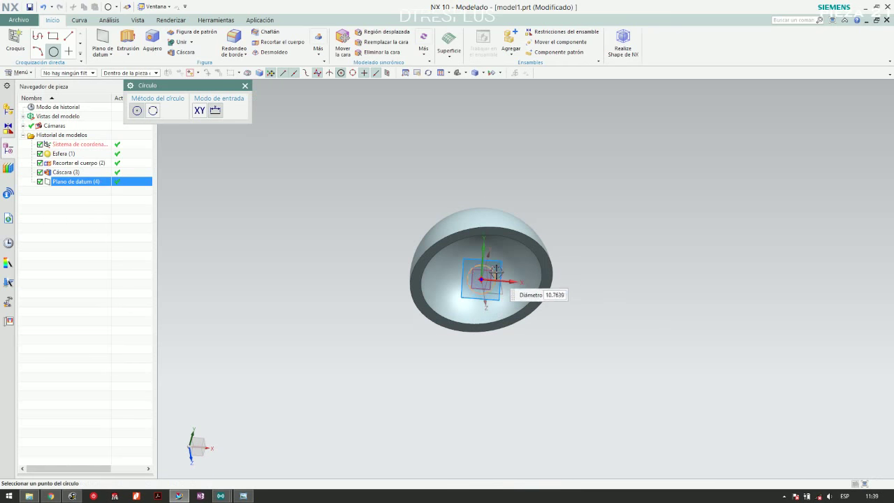
pyautogui.hotkey('alt', 'Tab')
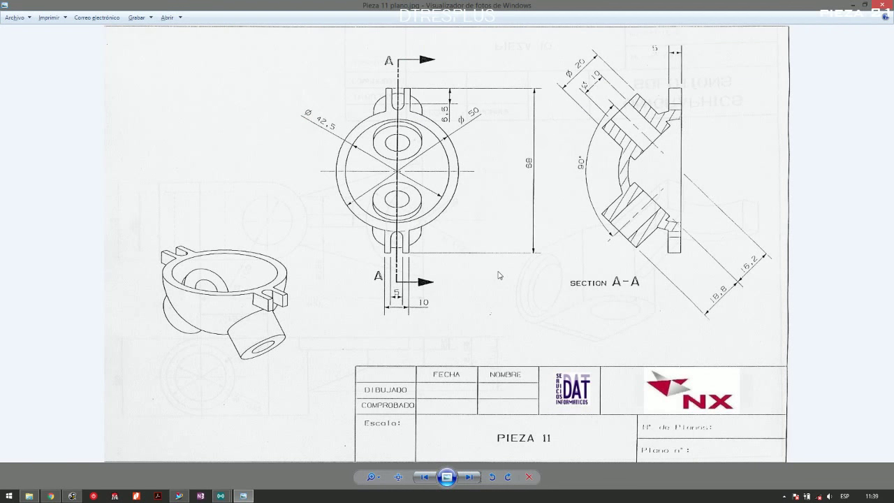
pyautogui.hotkey('alt', 'Tab')
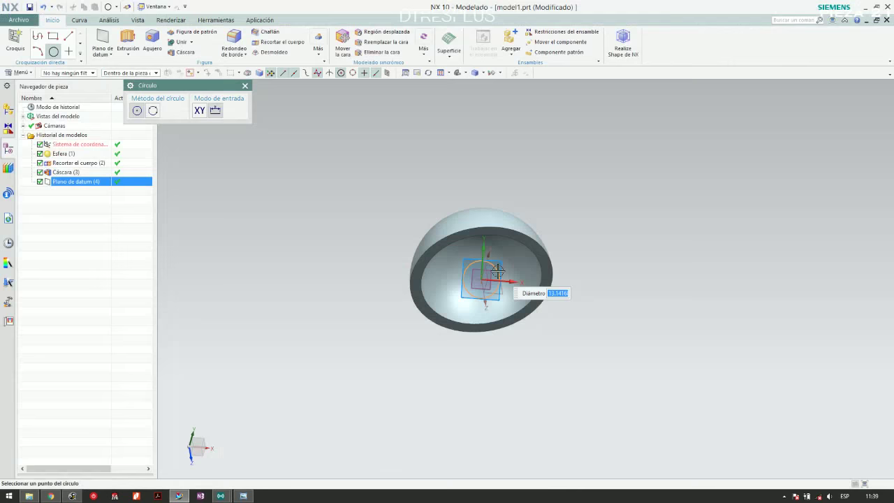
pyautogui.write('20')
pyautogui.press('Return')
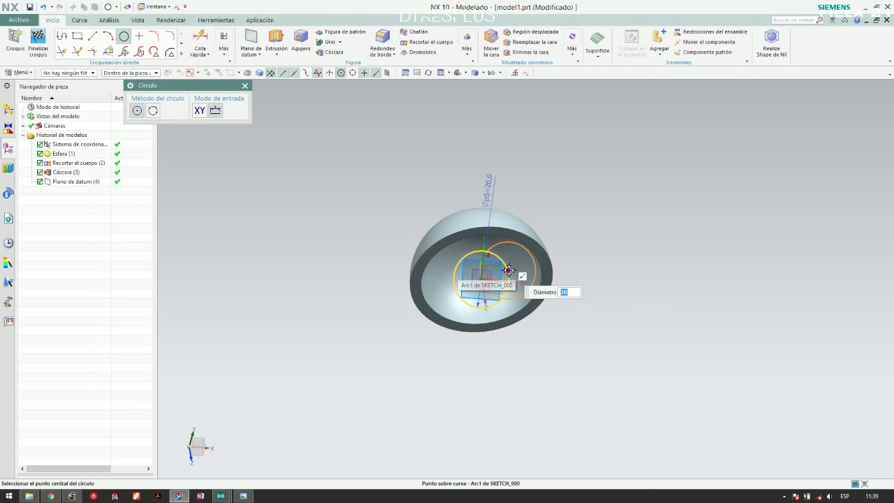
# Add a concentric Ø10 circle at the origin, cancelling a misplaced one.
pyautogui.scroll(3, 483, 291)
pyautogui.scroll(1, 483, 290)
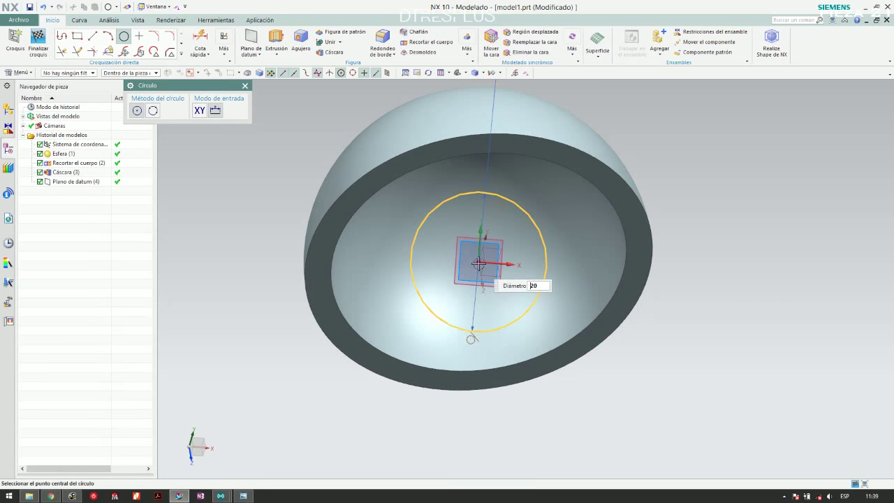
pyautogui.click(478, 262)
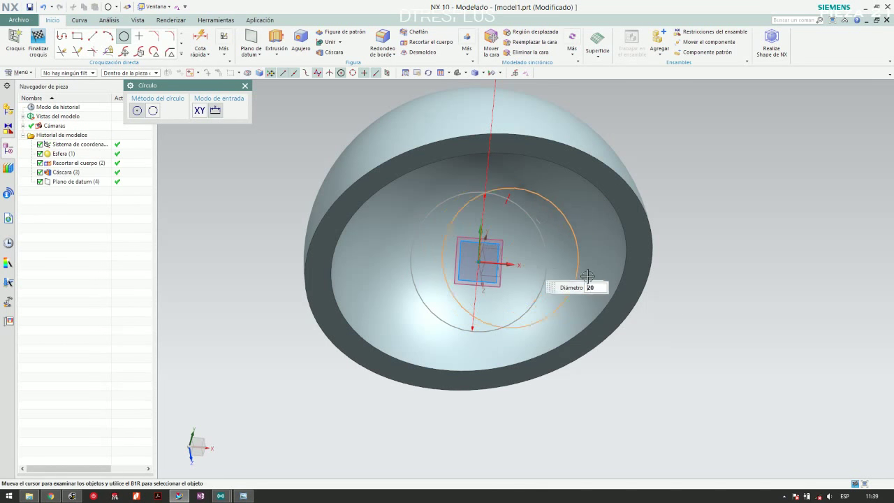
pyautogui.click(523, 210)
pyautogui.press('Escape')
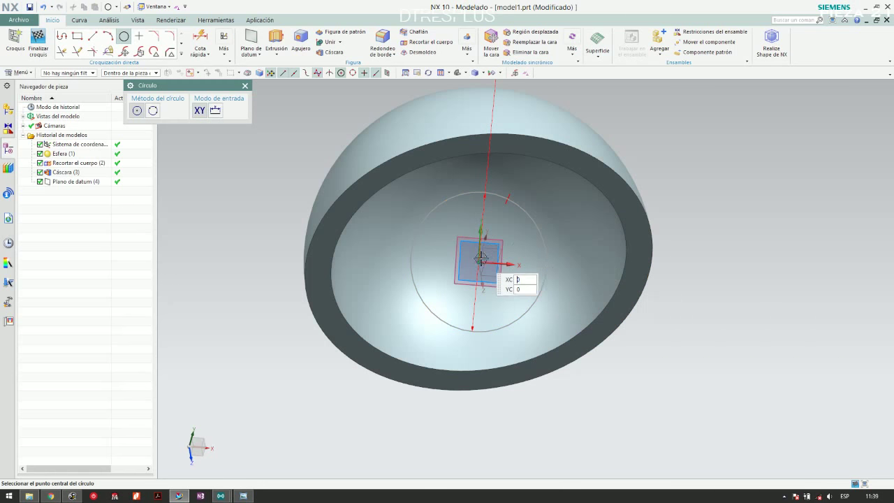
pyautogui.click(478, 261)
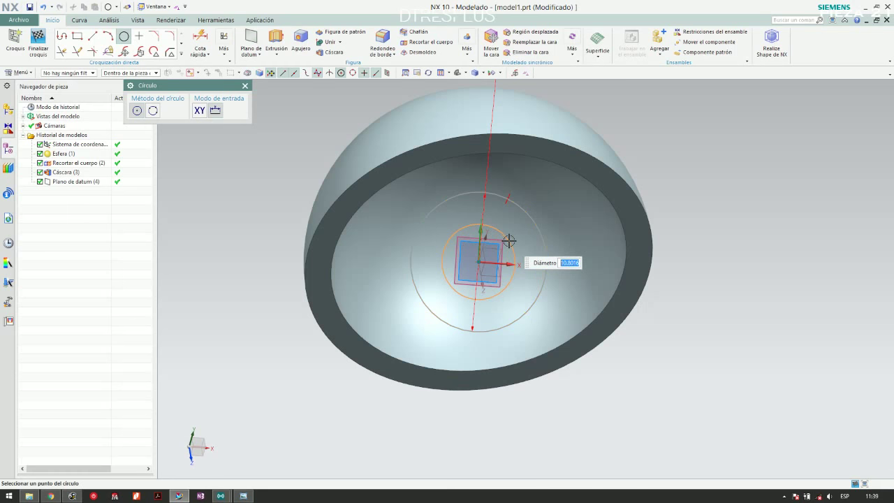
pyautogui.write('10')
pyautogui.press('Return')
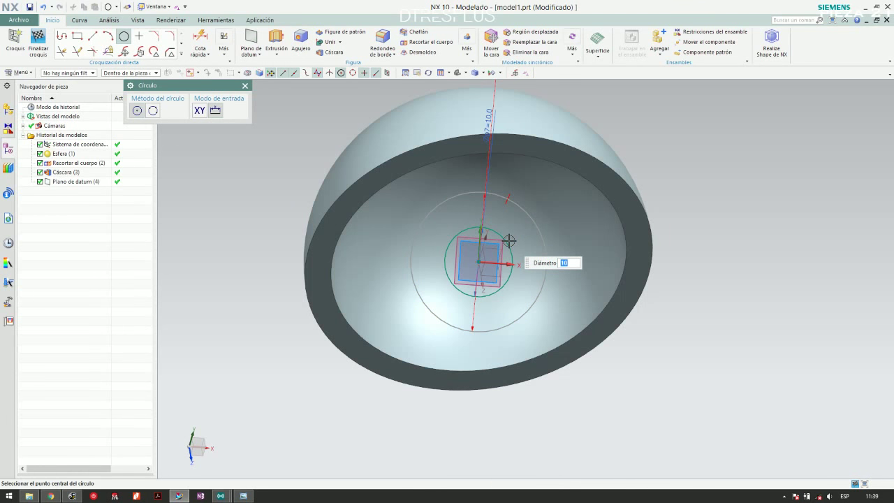
pyautogui.press('Escape')
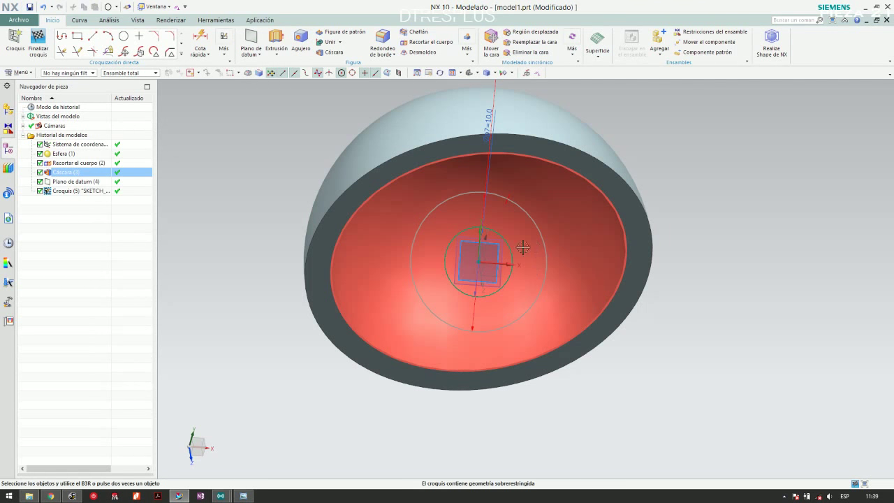
# Reopen the sketch and attempt to delete a circle, cancelling the deletion.
pyautogui.moveTo(522, 248); pyautogui.dragTo(535, 202, button='middle')
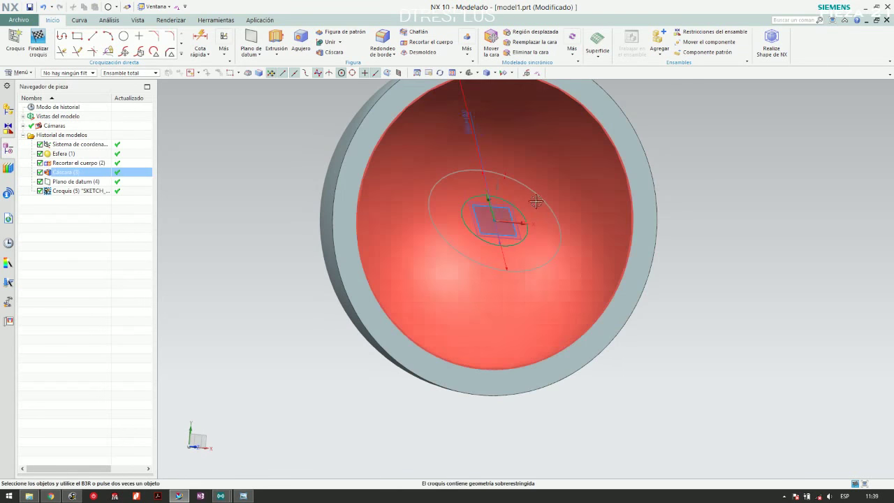
pyautogui.doubleClick(536, 211)
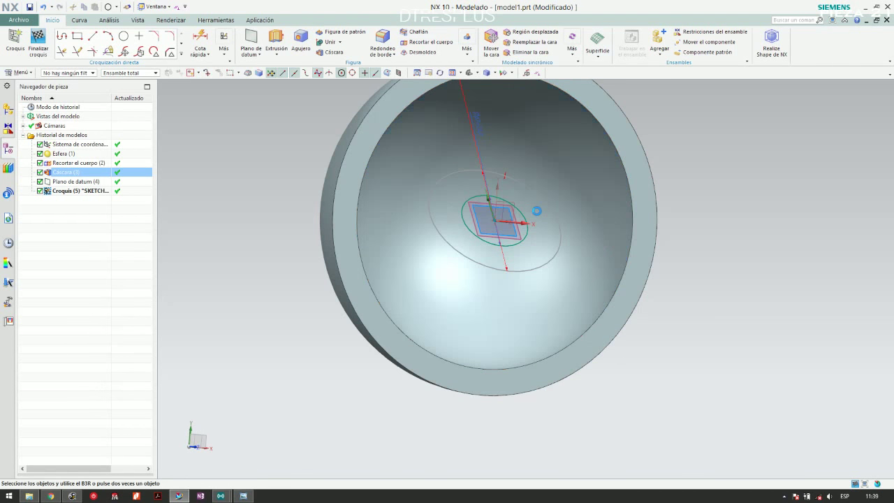
pyautogui.hotkey('ctrl', 'd')
pyautogui.click(538, 202)
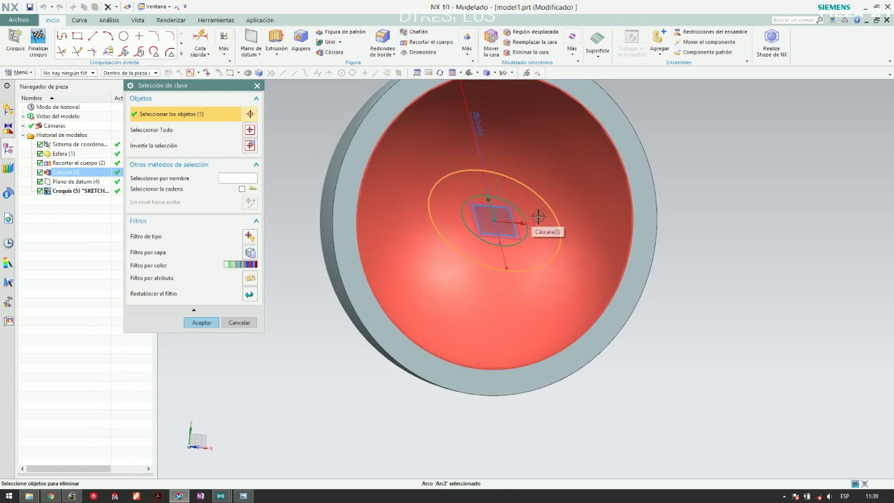
pyautogui.click(191, 322)
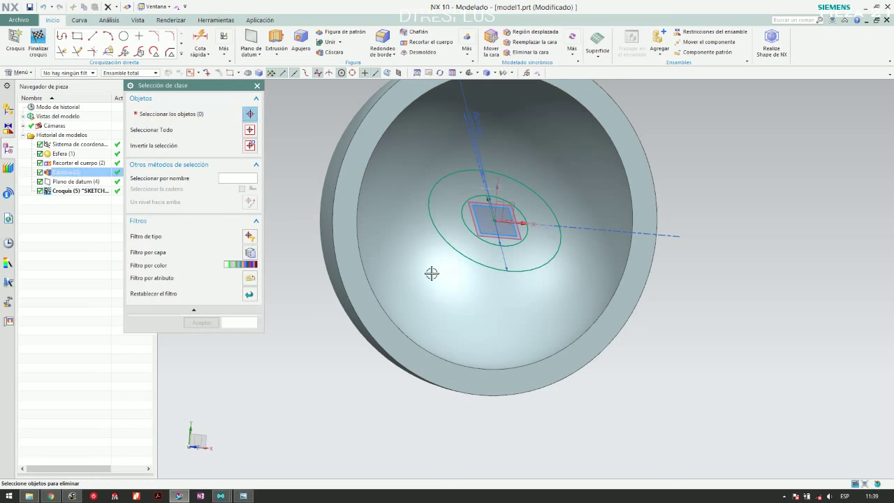
pyautogui.hotkey('ctrl', 'd')
pyautogui.click(231, 322)
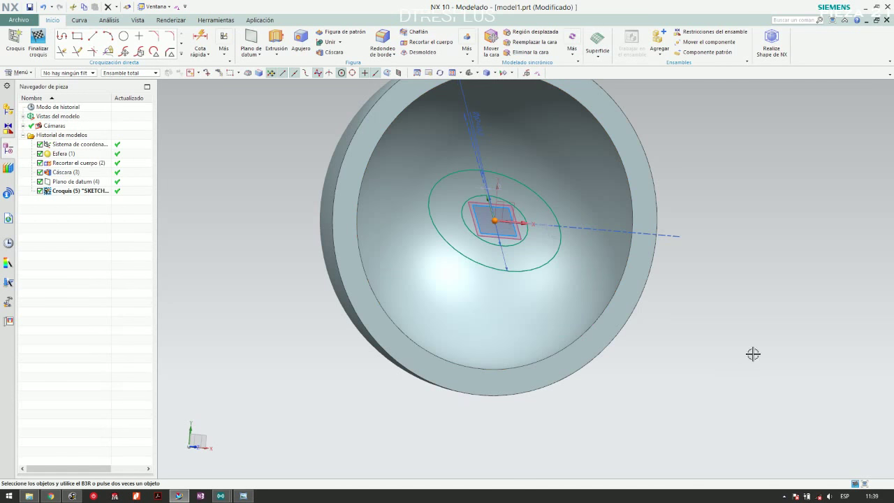
# Delete the outer circle, undo it, and select the diameter dimension.
pyautogui.click(543, 268)
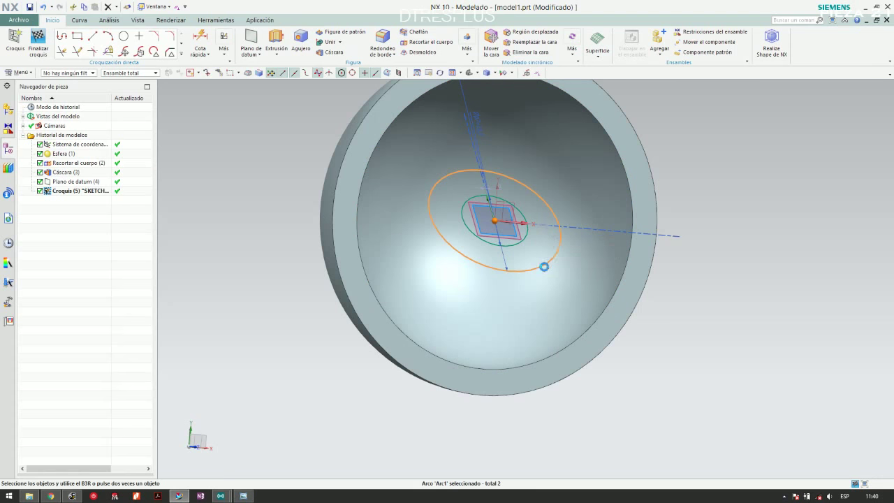
pyautogui.press('Delete')
pyautogui.hotkey('ctrl', 'z')
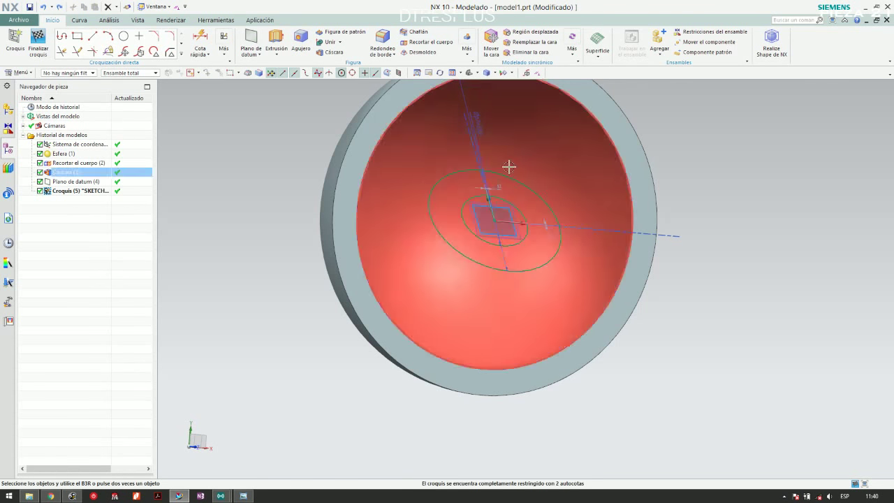
pyautogui.moveTo(511, 165)
pyautogui.mouseDown(button='middle')
pyautogui.moveTo(481, 211)
pyautogui.moveTo(478, 143)
pyautogui.mouseUp(button='middle')
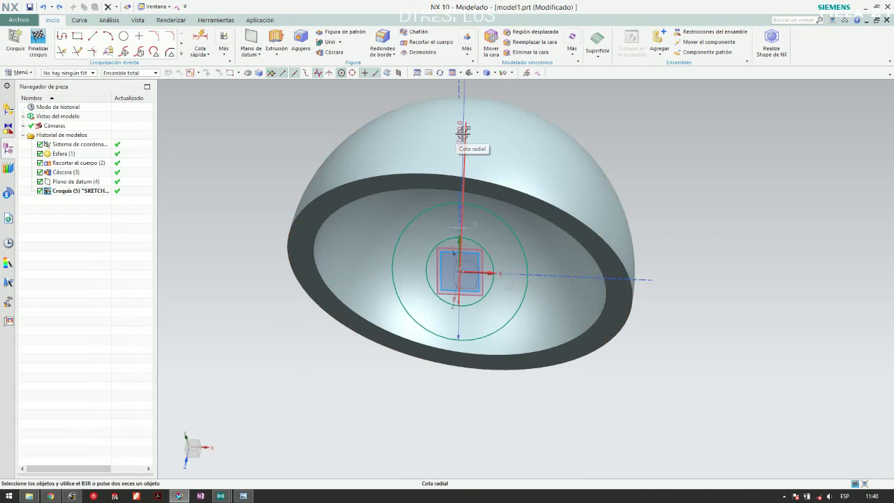
pyautogui.click(471, 143)
pyautogui.scroll(-3, 551, 164)
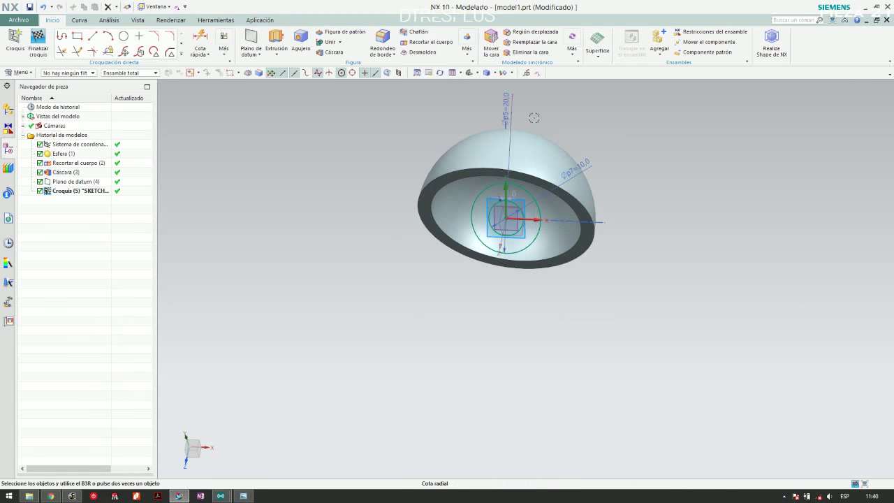
pyautogui.moveTo(553, 121)
pyautogui.mouseDown(button='middle')
pyautogui.moveTo(534, 218)
pyautogui.moveTo(543, 212)
pyautogui.mouseUp(button='middle')
# Check Section A-A on the drawing and move the Ø20 dimension label right.
pyautogui.hotkey('alt', 'Tab')
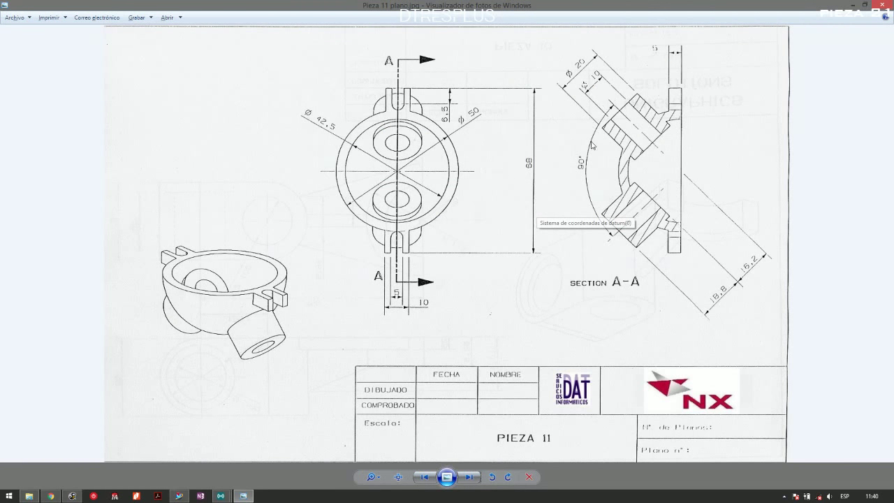
pyautogui.hotkey('alt', 'Tab')
pyautogui.scroll(3, 565, 209)
pyautogui.moveTo(567, 180)
pyautogui.mouseDown(button='middle')
pyautogui.moveTo(569, 192)
pyautogui.moveTo(597, 156)
pyautogui.moveTo(519, 124)
pyautogui.mouseUp(button='middle')
pyautogui.hotkey('alt', 'Tab')
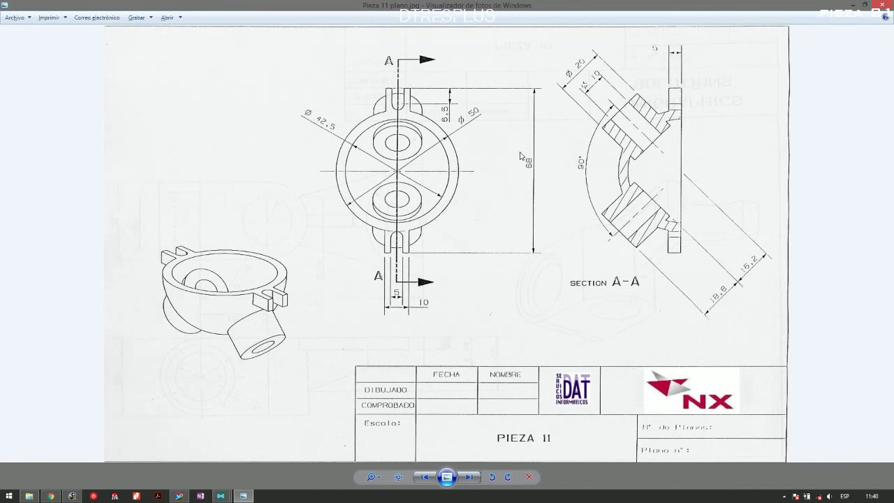
pyautogui.hotkey('alt', 'Tab')
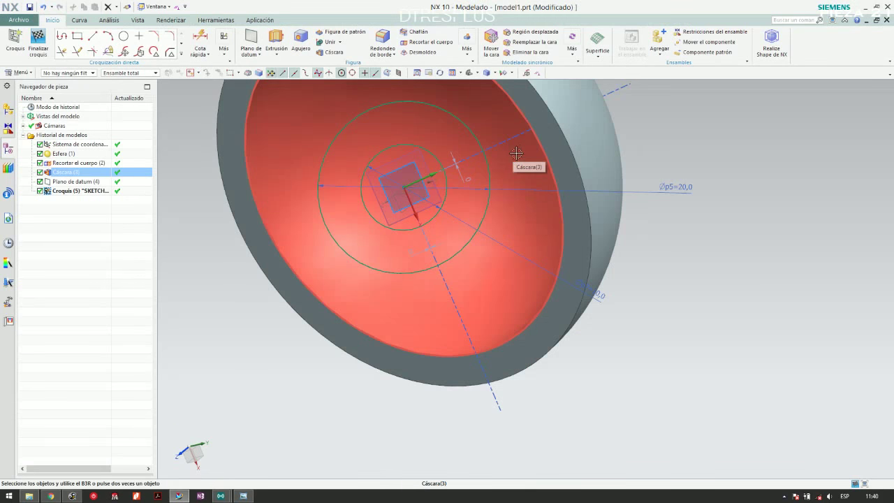
pyautogui.scroll(-3, 514, 154)
pyautogui.scroll(4, 541, 207)
pyautogui.scroll(1, 541, 206)
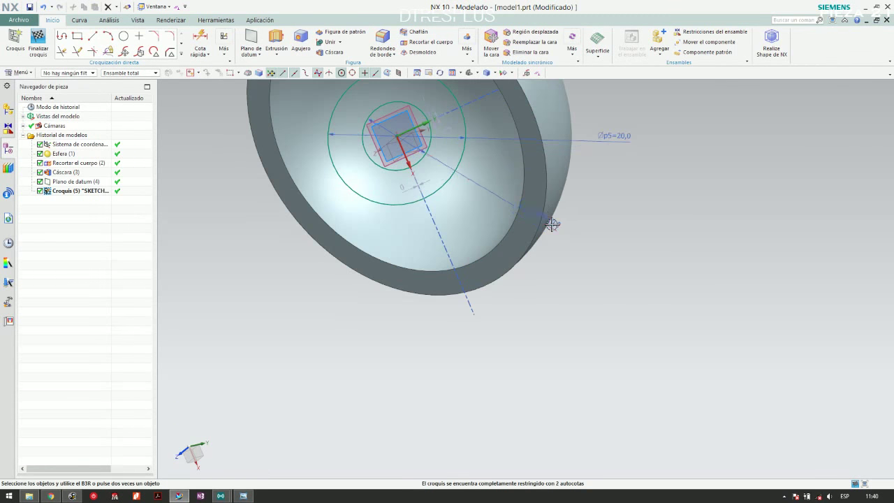
pyautogui.moveTo(555, 219); pyautogui.dragTo(594, 209)
pyautogui.hotkey('alt', 'Tab')
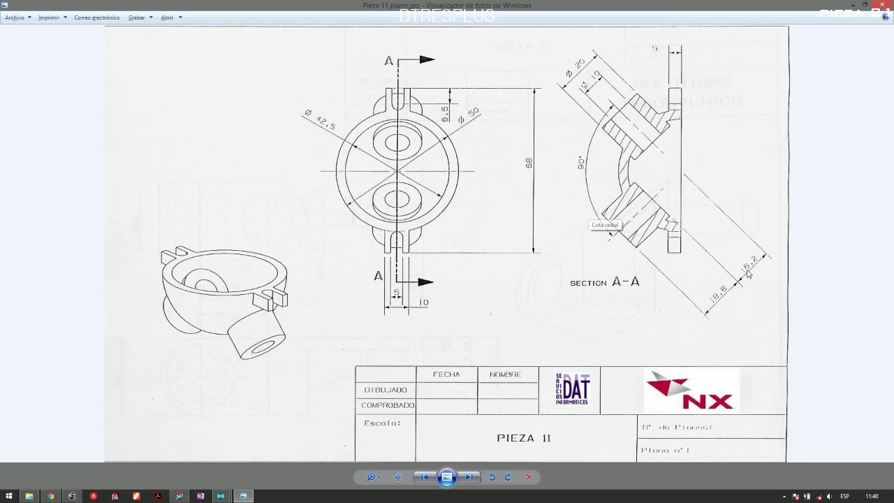
pyautogui.hotkey('alt', 'Tab')
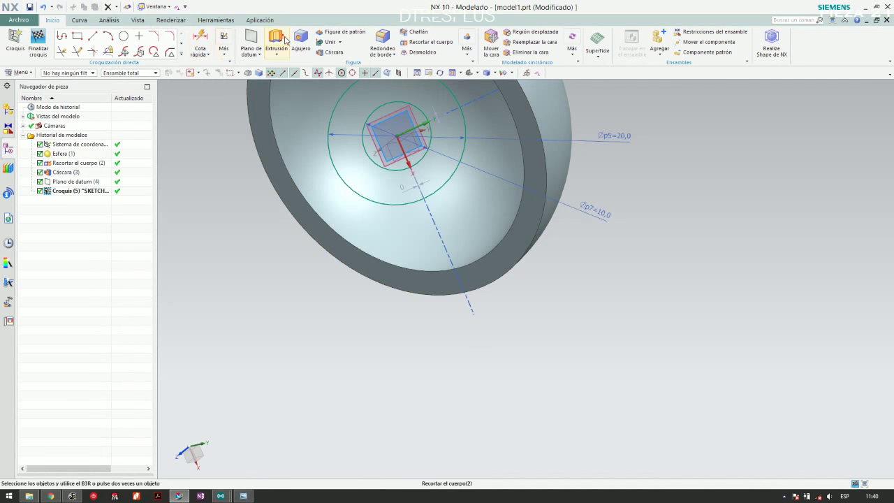
# Extrude the Ø20/Ø10 sketch ring with a start distance of 16.2 mm.
pyautogui.press('x')
pyautogui.moveTo(391, 181); pyautogui.dragTo(461, 194, button='middle')
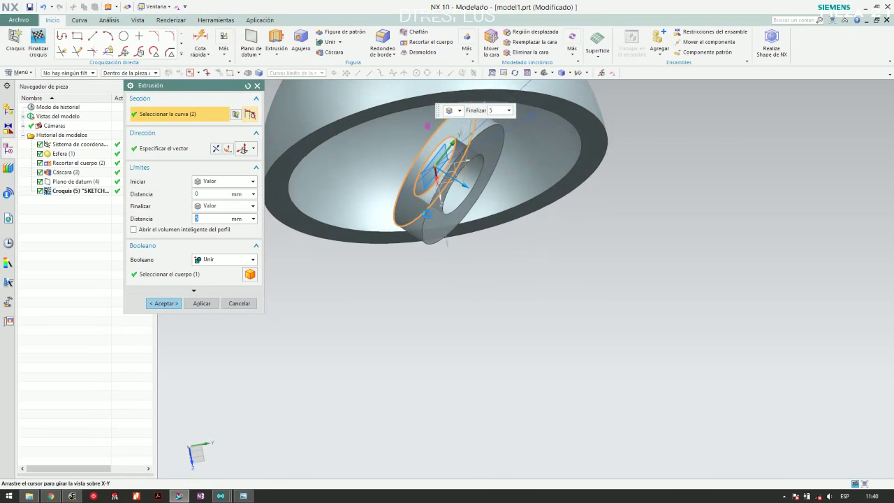
pyautogui.click(217, 194)
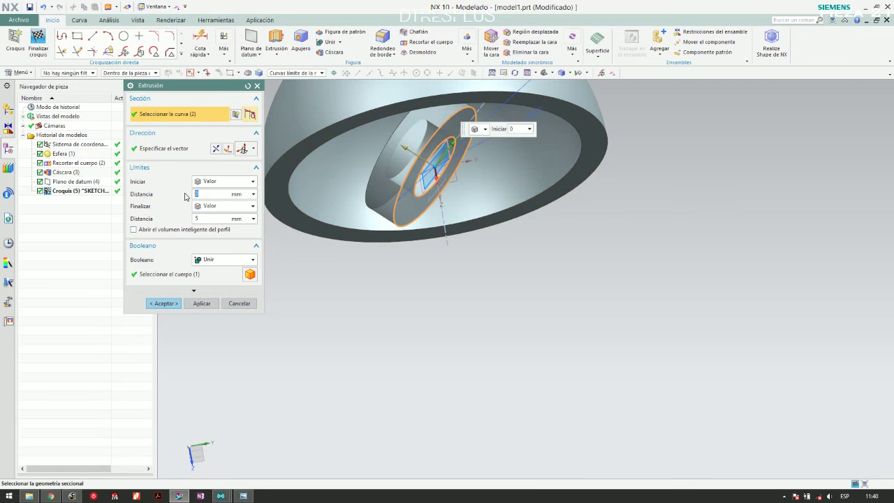
pyautogui.click(215, 220)
pyautogui.click(210, 193)
pyautogui.moveTo(391, 175); pyautogui.dragTo(429, 161, button='middle')
pyautogui.scroll(-2, 429, 162)
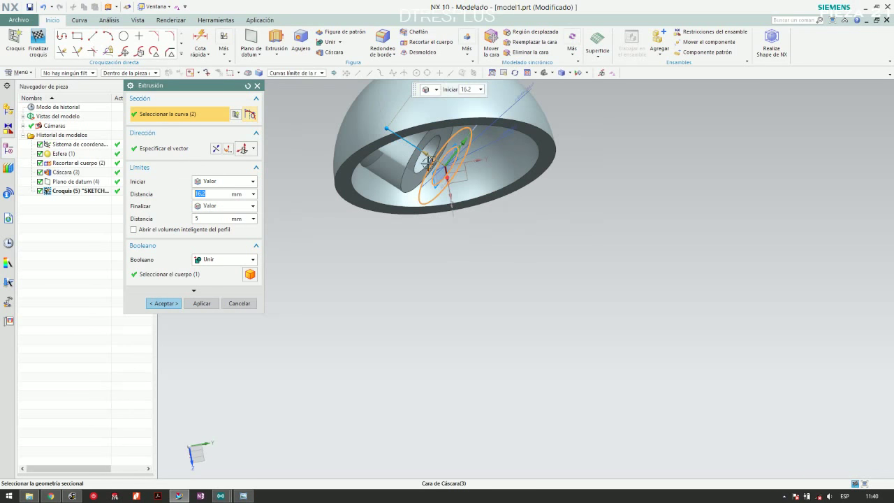
# Set the end distance to 16.2+18.8, unite with the bowl, and create the boss.
pyautogui.click(203, 219)
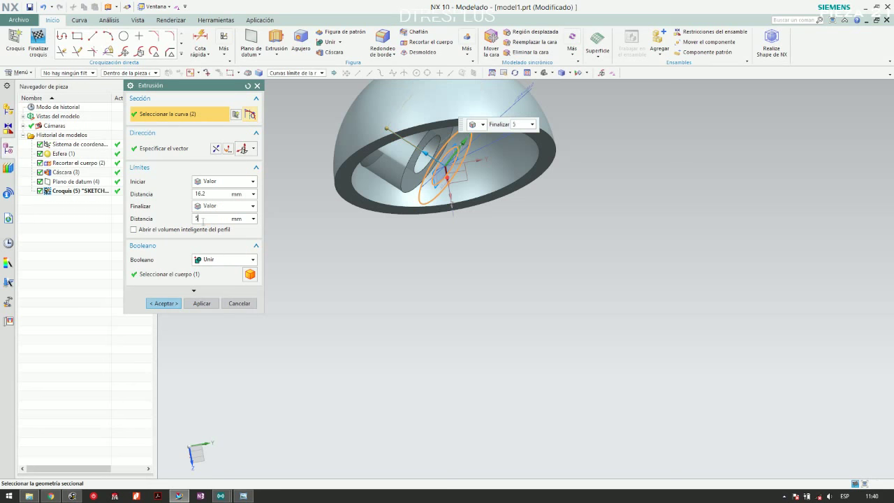
pyautogui.hotkey('alt', 'Tab')
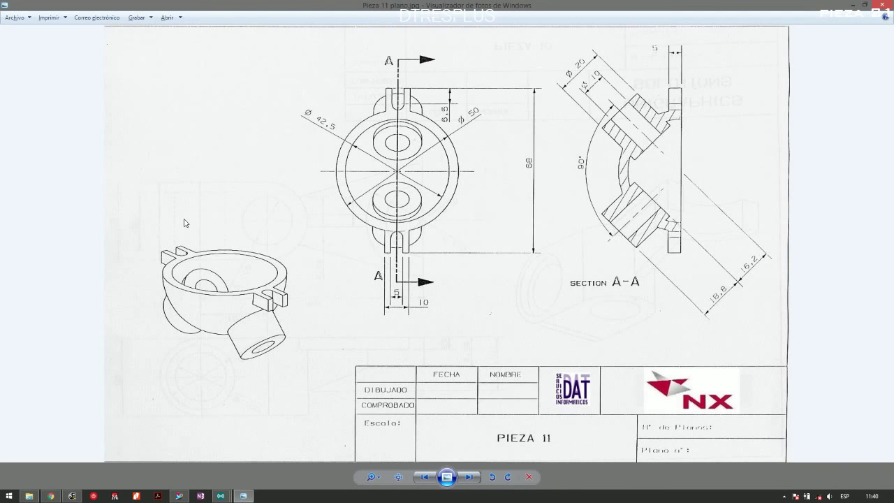
pyautogui.hotkey('alt', 'Tab')
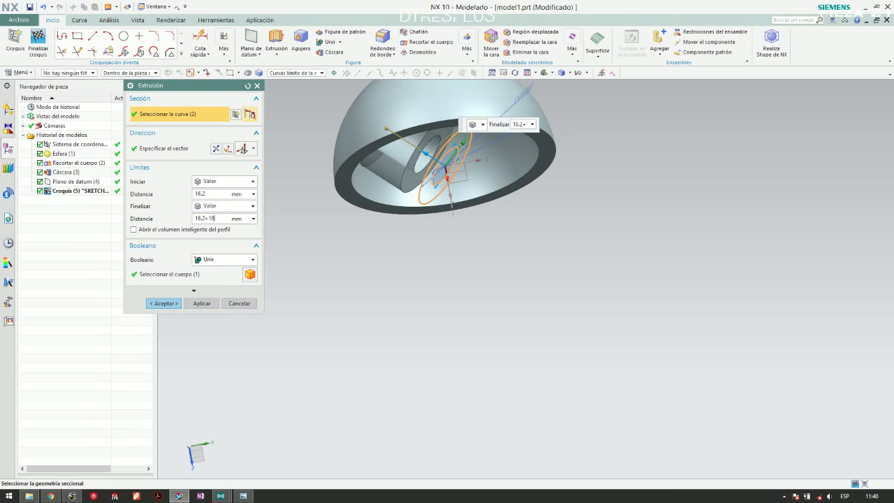
pyautogui.write('.8')
pyautogui.press('Return')
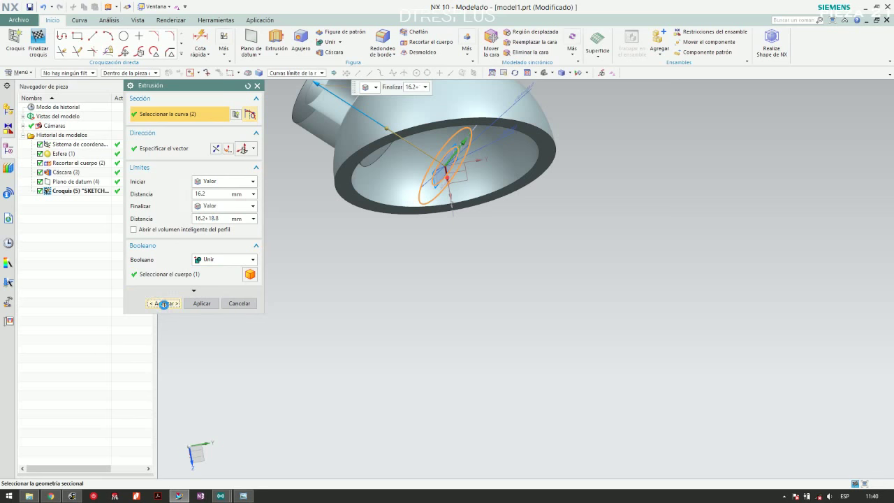
pyautogui.click(163, 304)
pyautogui.scroll(-3, 386, 220)
pyautogui.moveTo(419, 215)
pyautogui.mouseDown(button='middle')
pyautogui.moveTo(363, 134)
pyautogui.moveTo(409, 211)
pyautogui.moveTo(433, 221)
pyautogui.mouseUp(button='middle')
# Abandon a hole feature and set the extrusion's curve rule to Curva única.
pyautogui.scroll(3, 371, 136)
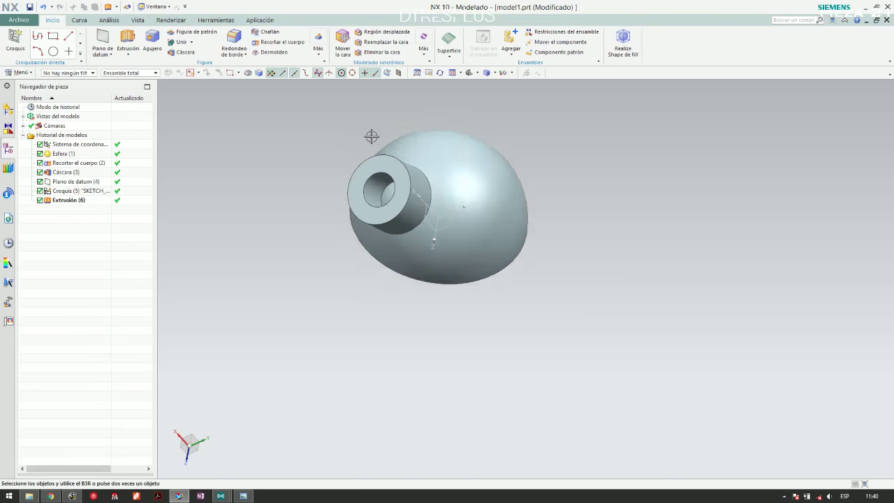
pyautogui.scroll(2, 372, 136)
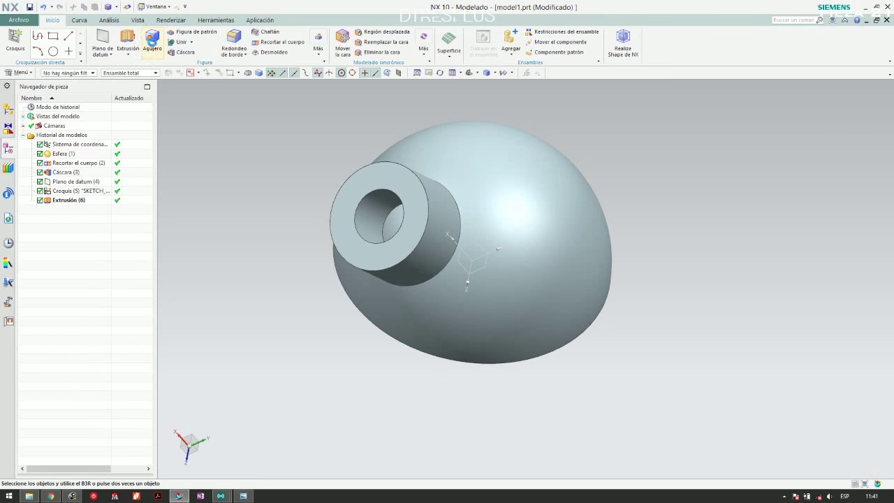
pyautogui.click(152, 41)
pyautogui.click(257, 86)
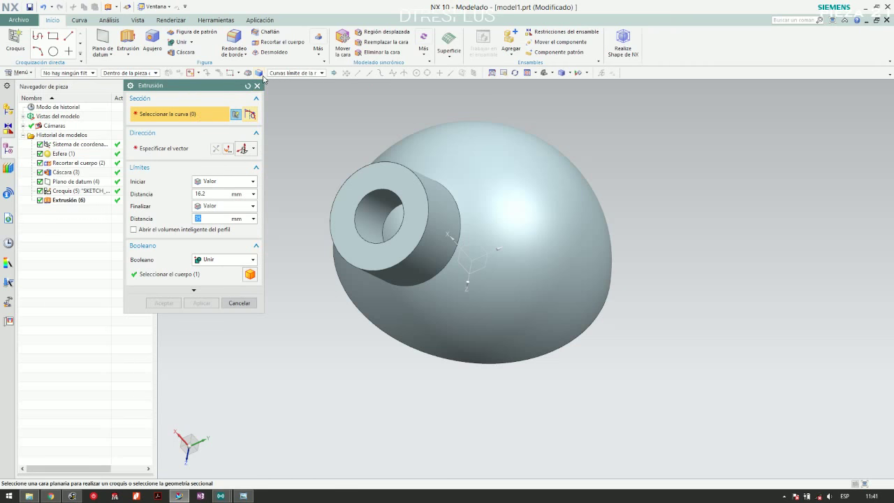
pyautogui.click(292, 73)
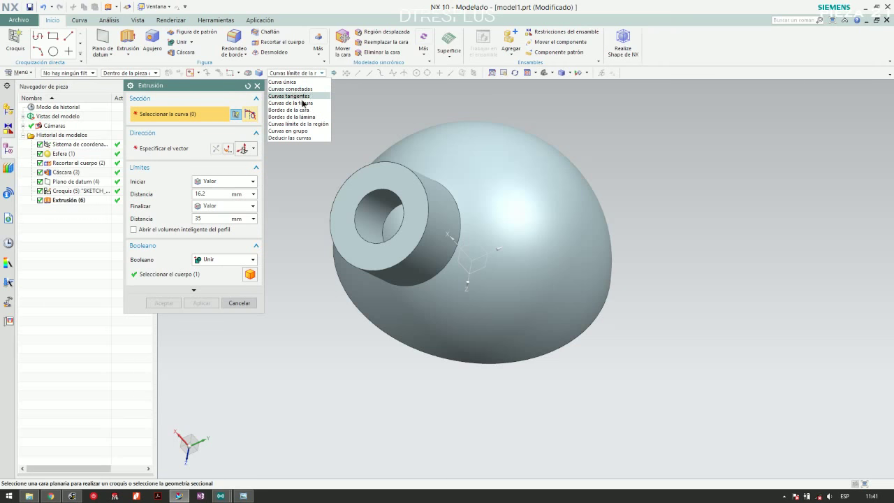
pyautogui.click(290, 102)
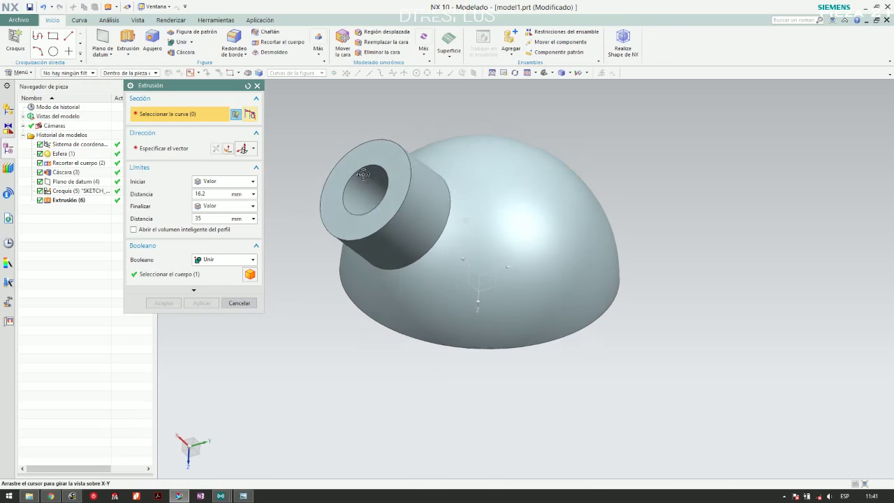
pyautogui.scroll(5, 370, 181)
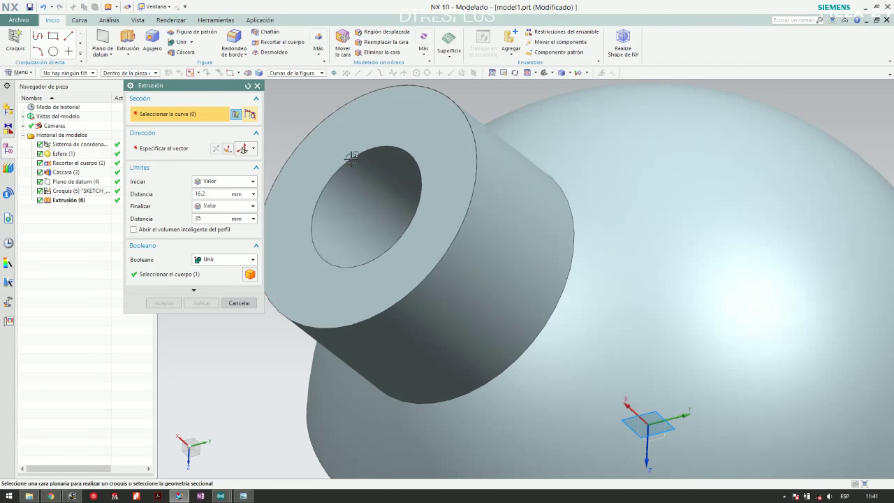
pyautogui.click(304, 73)
pyautogui.click(307, 85)
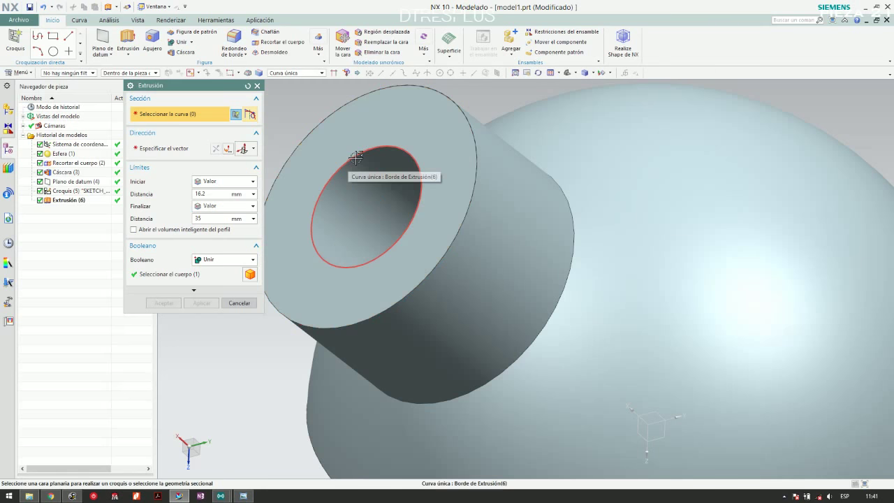
# Extrude the bore's inner edge from 0 to 25 mm, subtracting it from the shell.
pyautogui.click(348, 161)
pyautogui.scroll(-5, 316, 128)
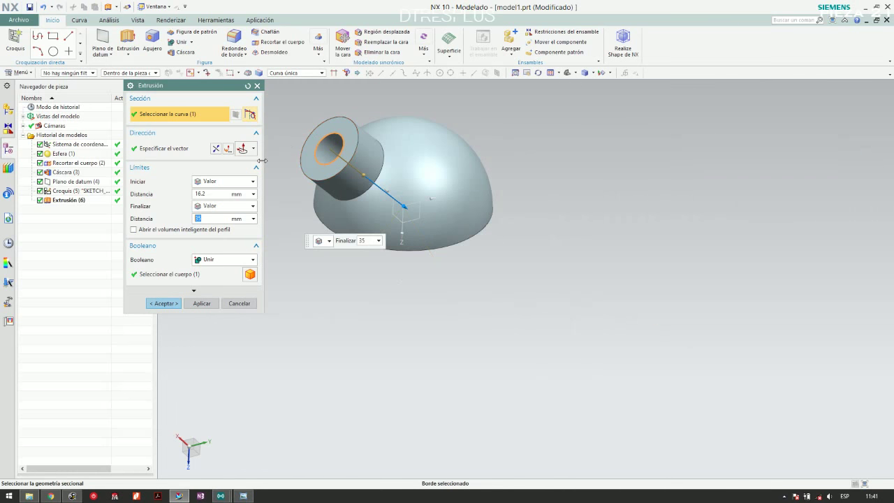
pyautogui.click(215, 194)
pyautogui.write('0')
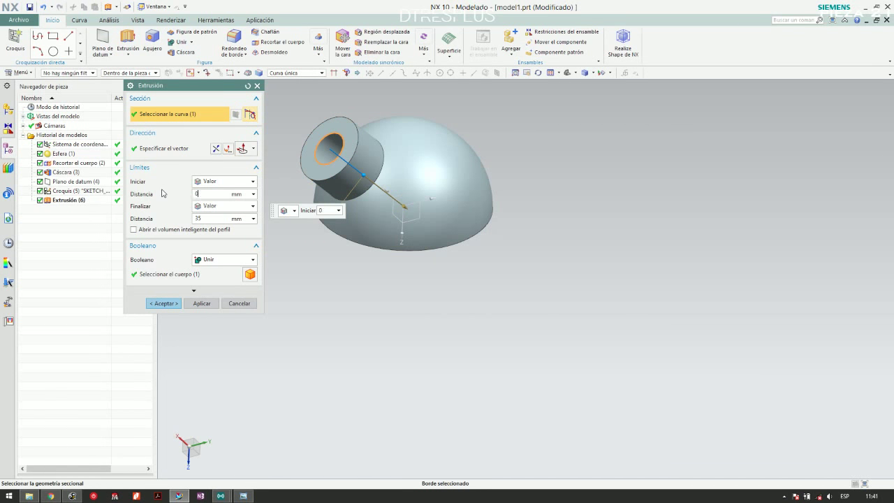
pyautogui.press('Return')
pyautogui.click(222, 263)
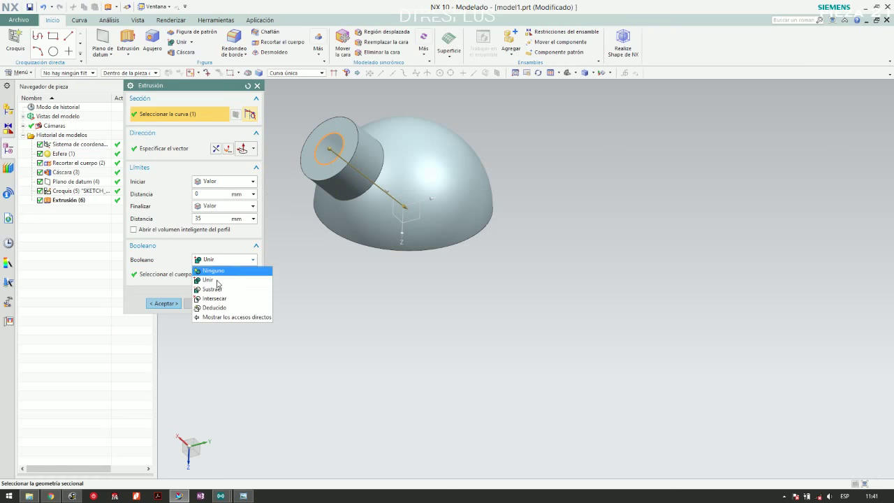
pyautogui.click(215, 289)
pyautogui.moveTo(399, 105)
pyautogui.mouseDown(button='middle')
pyautogui.moveTo(375, 123)
pyautogui.moveTo(344, 121)
pyautogui.mouseUp(button='middle')
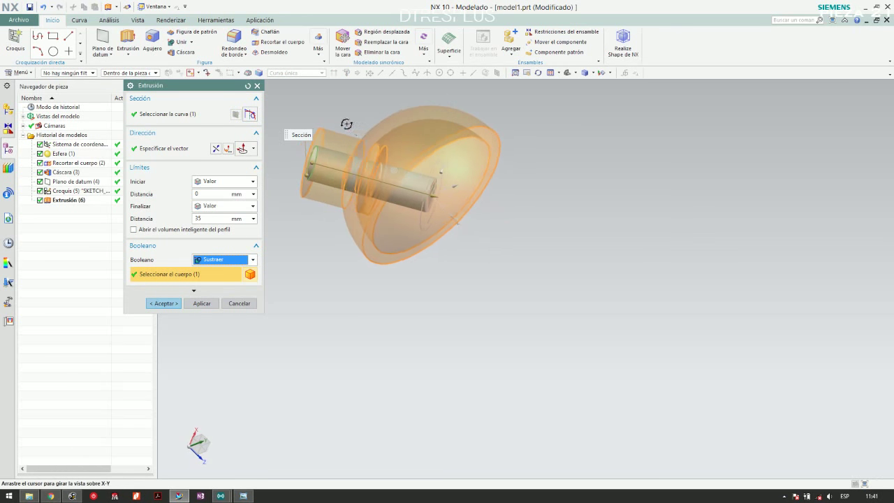
pyautogui.moveTo(434, 193); pyautogui.dragTo(399, 186)
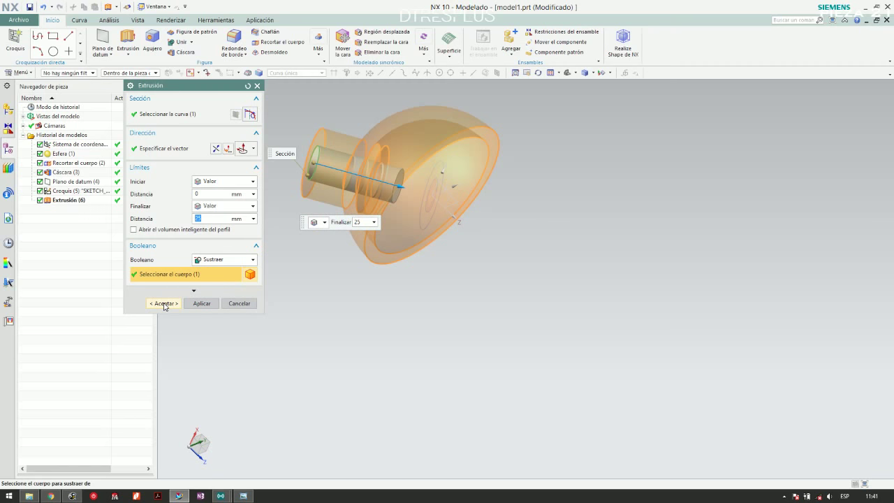
pyautogui.click(164, 302)
pyautogui.moveTo(356, 124)
pyautogui.mouseDown(button='middle')
pyautogui.moveTo(419, 133)
pyautogui.moveTo(529, 226)
pyautogui.moveTo(519, 239)
pyautogui.moveTo(450, 226)
pyautogui.moveTo(436, 213)
pyautogui.mouseUp(button='middle')
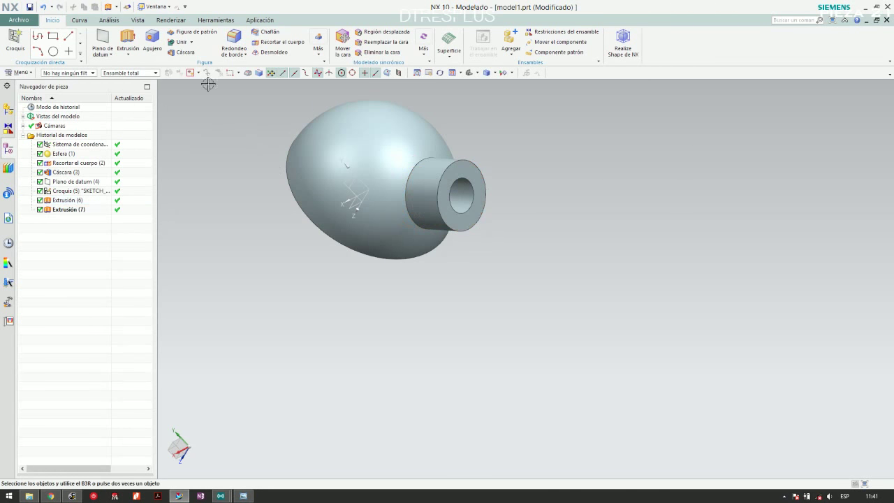
# Cancel an edge blend on the boss-to-sphere edge and expand the Más feature list.
pyautogui.click(234, 43)
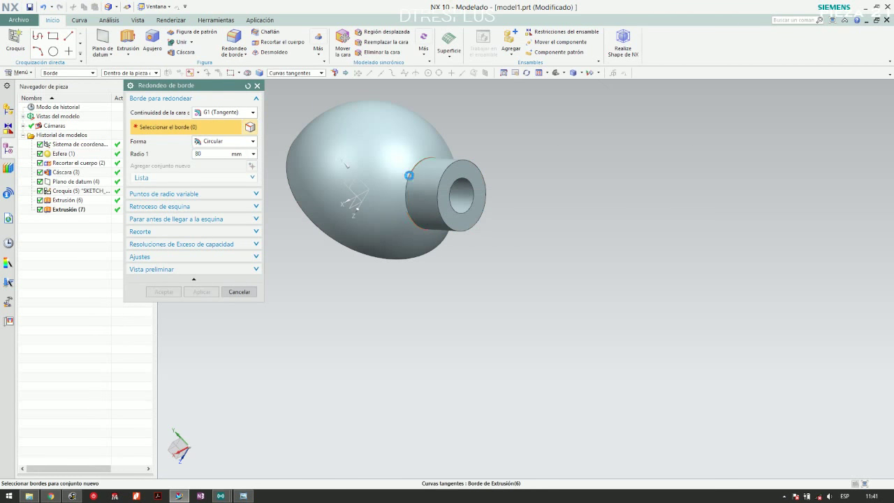
pyautogui.click(405, 184)
pyautogui.press('Escape')
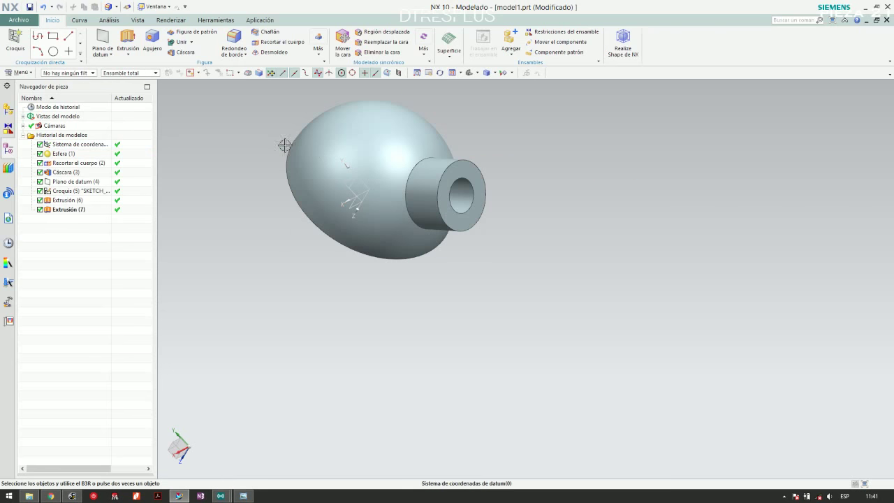
pyautogui.moveTo(399, 143); pyautogui.dragTo(415, 195, button='middle')
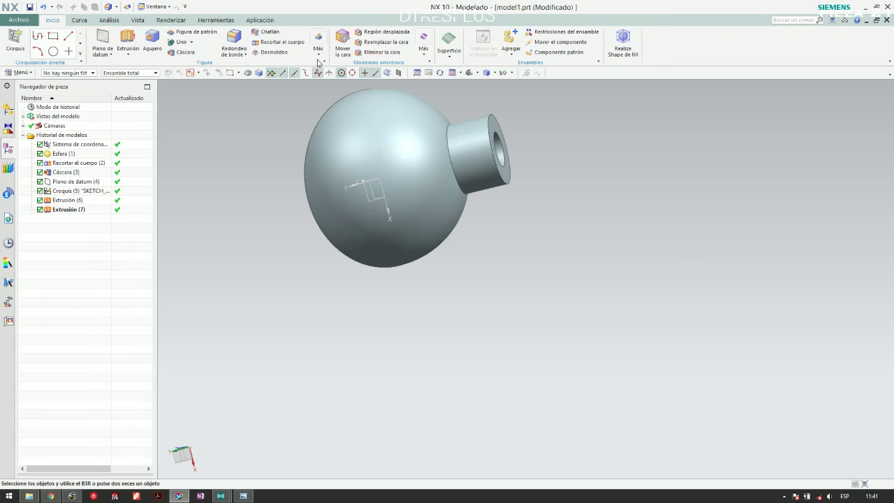
pyautogui.click(319, 54)
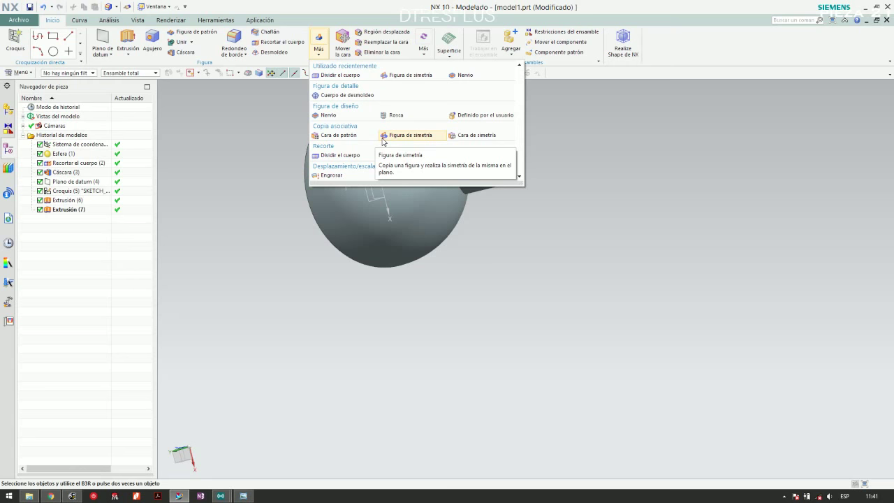
# Mirror Extrusión (6) and (7) across the XZ datum plane to create a second bored boss.
pyautogui.click(402, 138)
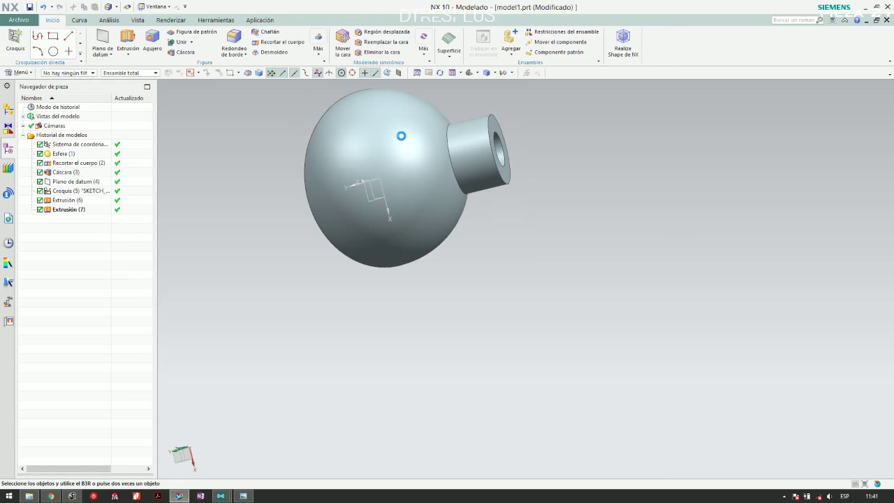
pyautogui.click(483, 143)
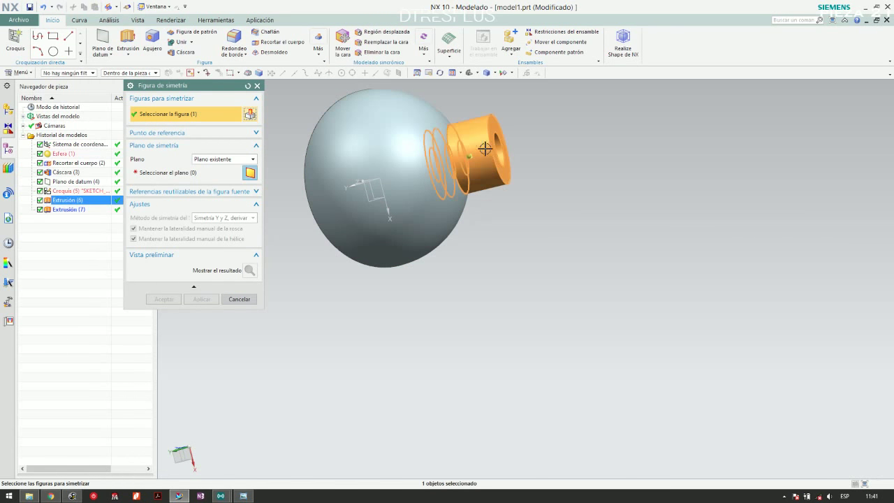
pyautogui.moveTo(539, 142); pyautogui.dragTo(155, 198, button='middle')
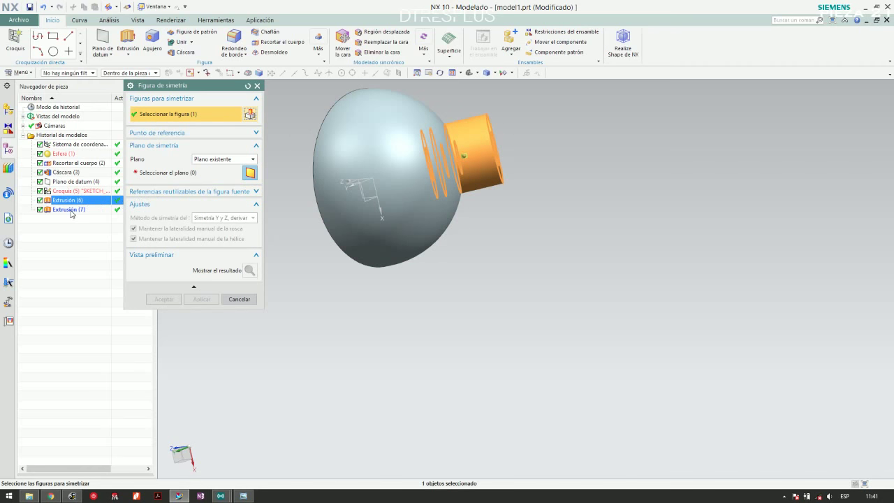
pyautogui.click(71, 210)
pyautogui.keyDown('ctrl'); pyautogui.click(76, 201); pyautogui.keyUp('ctrl')
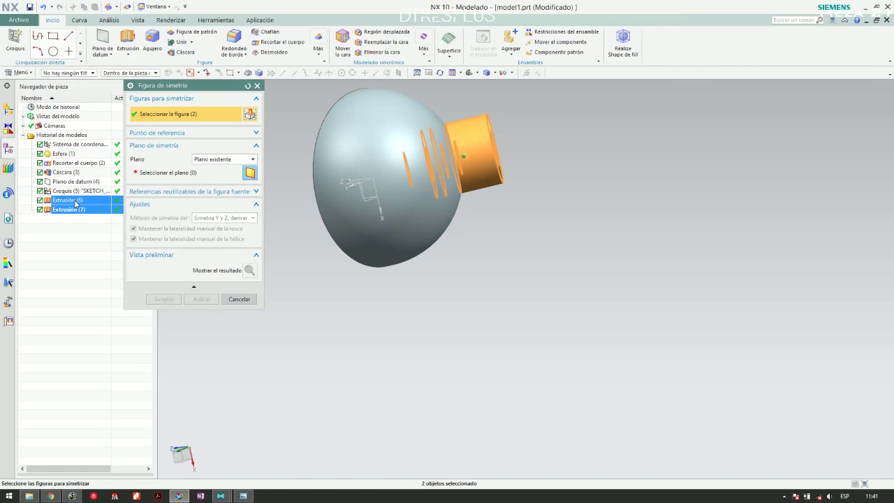
pyautogui.click(173, 174)
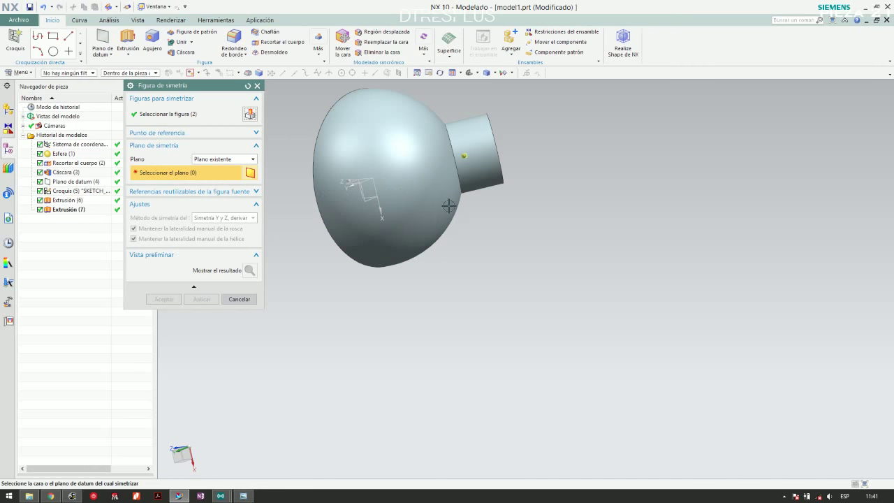
pyautogui.moveTo(434, 194)
pyautogui.mouseDown(button='middle')
pyautogui.moveTo(417, 142)
pyautogui.moveTo(400, 130)
pyautogui.mouseUp(button='middle')
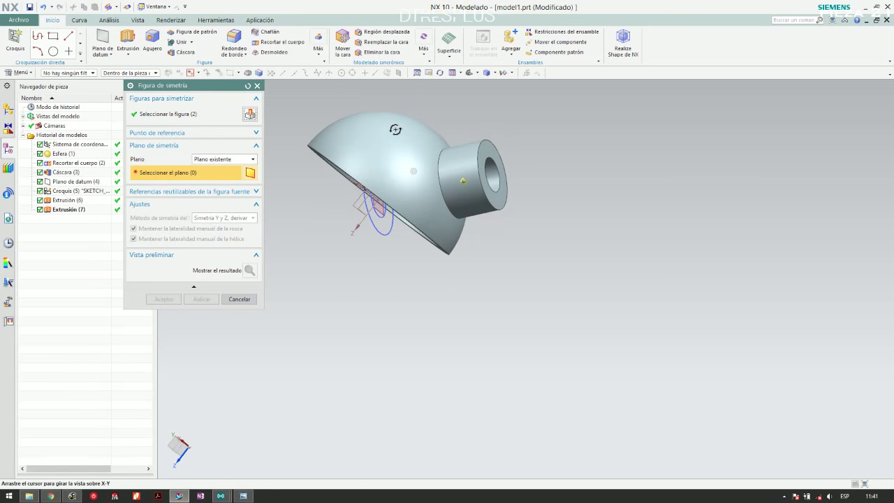
pyautogui.click(361, 206)
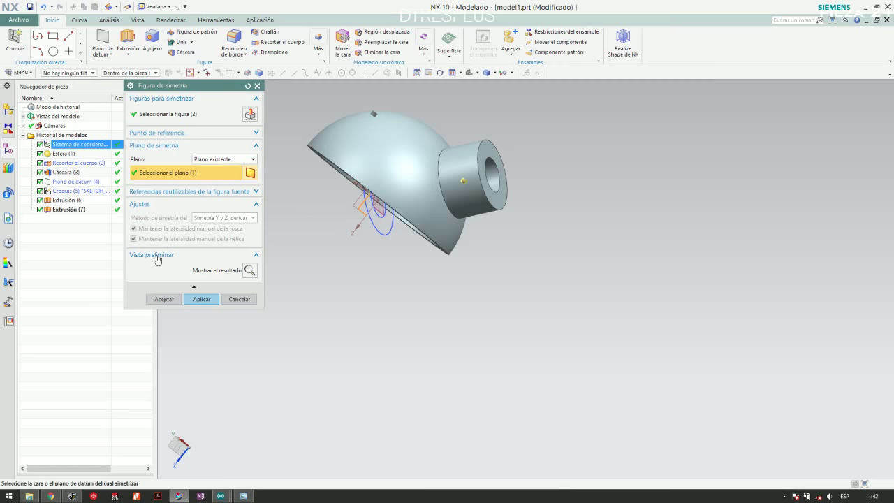
pyautogui.click(166, 299)
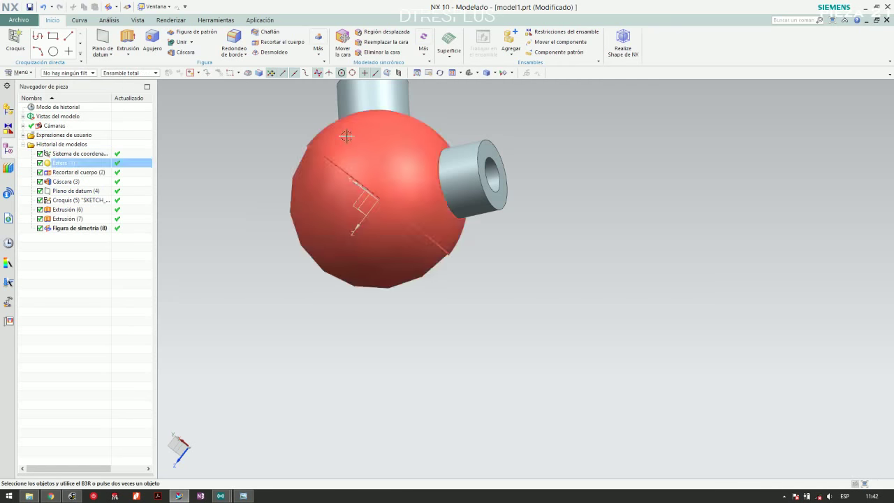
pyautogui.moveTo(345, 136)
pyautogui.mouseDown(button='middle')
pyautogui.moveTo(361, 165)
pyautogui.moveTo(393, 178)
pyautogui.moveTo(398, 337)
pyautogui.moveTo(403, 69)
pyautogui.moveTo(395, 282)
pyautogui.moveTo(400, 123)
pyautogui.mouseUp(button='middle')
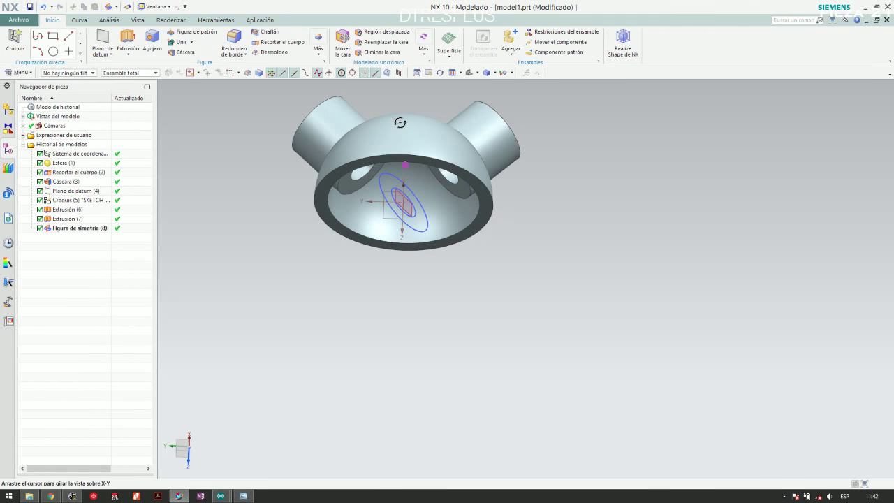
pyautogui.scroll(-5, 391, 171)
pyautogui.moveTo(391, 171)
pyautogui.mouseDown(button='middle')
pyautogui.moveTo(425, 186)
pyautogui.moveTo(383, 104)
pyautogui.moveTo(382, 113)
pyautogui.mouseUp(button='middle')
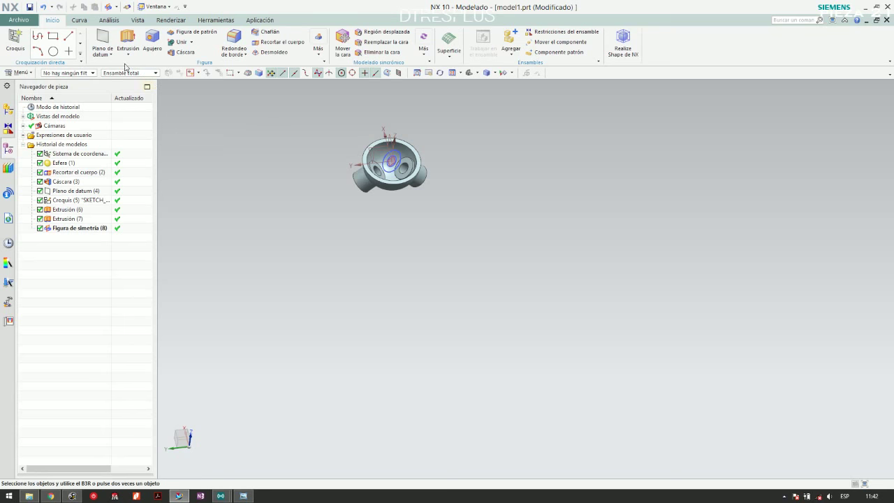
# Start a profile sketch on the XY datum plane, then cancel it.
pyautogui.click(39, 39)
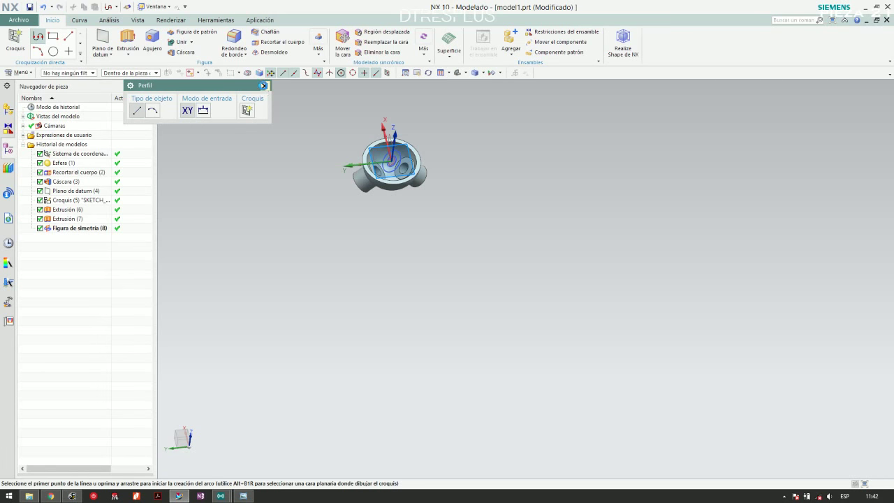
pyautogui.click(263, 86)
pyautogui.scroll(3, 432, 151)
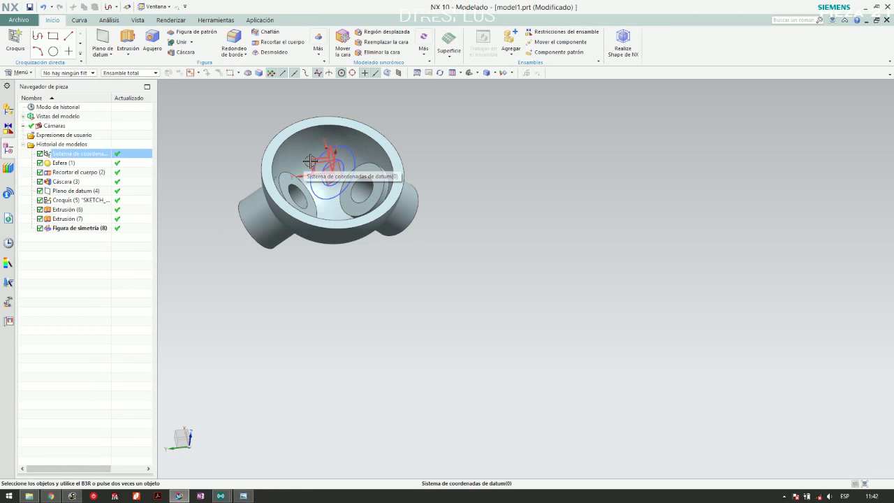
pyautogui.click(37, 35)
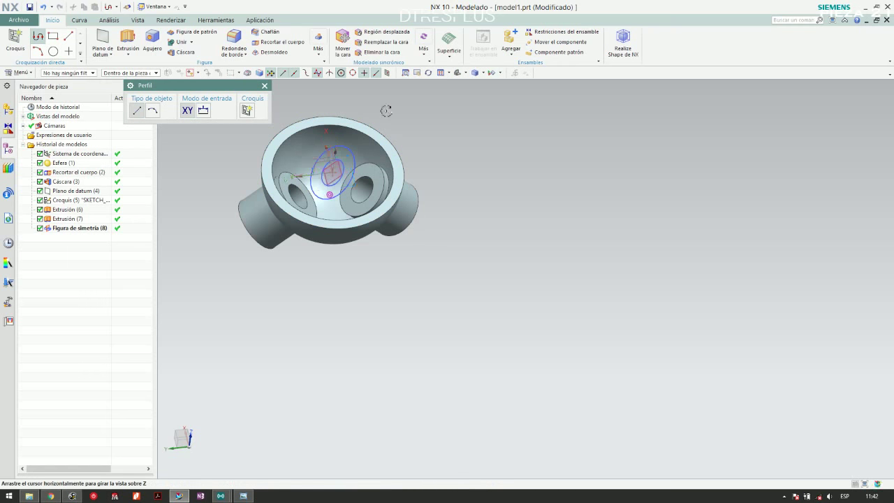
pyautogui.moveTo(384, 110)
pyautogui.mouseDown(button='middle')
pyautogui.moveTo(372, 136)
pyautogui.moveTo(311, 162)
pyautogui.mouseUp(button='middle')
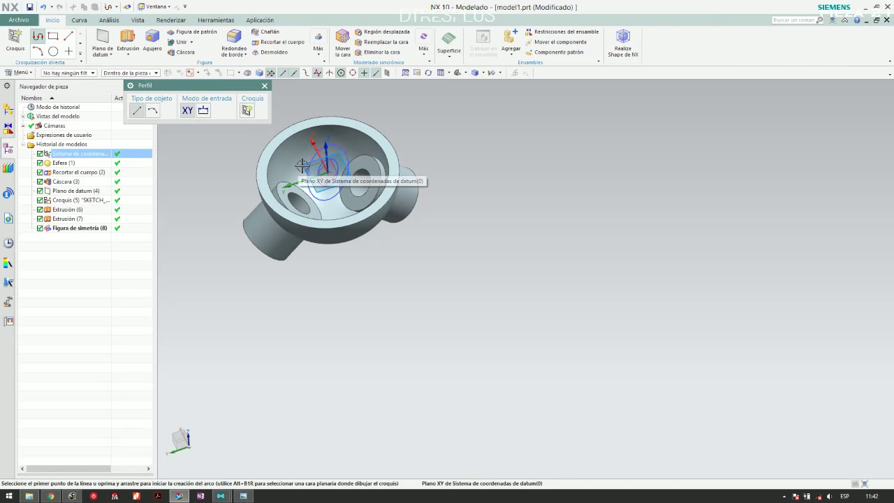
pyautogui.click(299, 167)
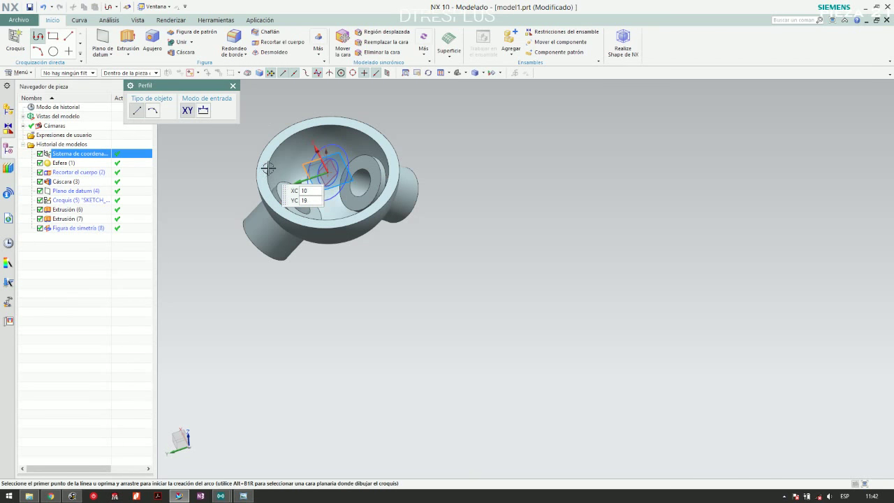
pyautogui.press('Escape')
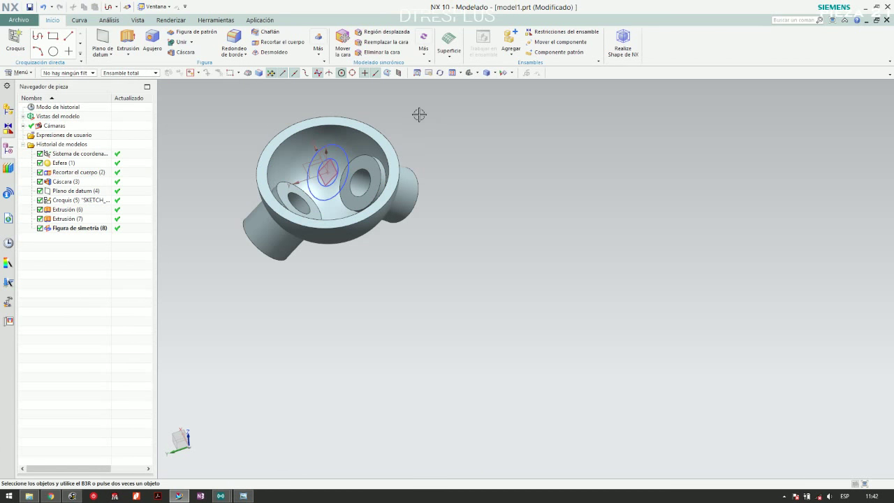
# Switch to a standard straight-on view and start a profile, placing its first point.
pyautogui.rightClick(419, 114)
pyautogui.click(441, 124)
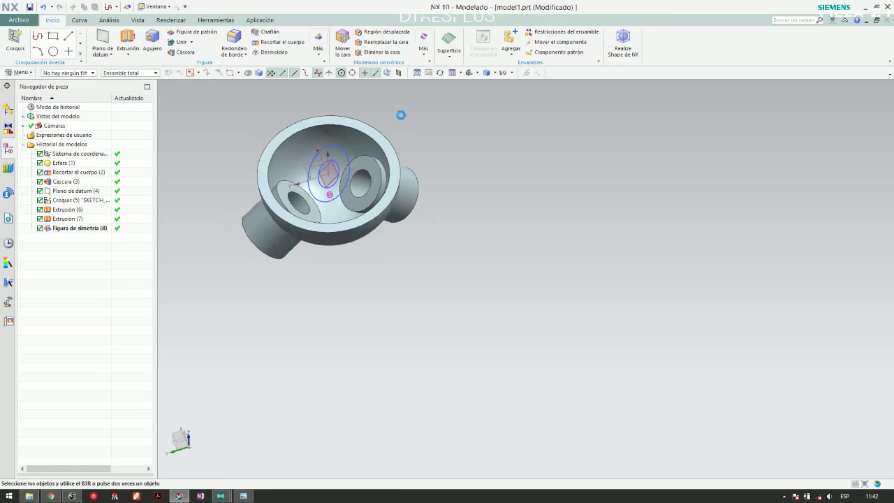
pyautogui.scroll(3, 401, 114)
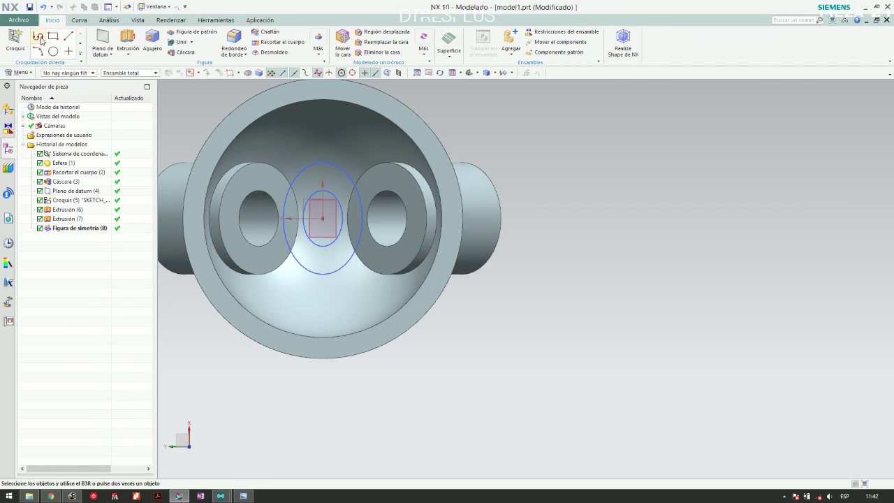
pyautogui.click(40, 38)
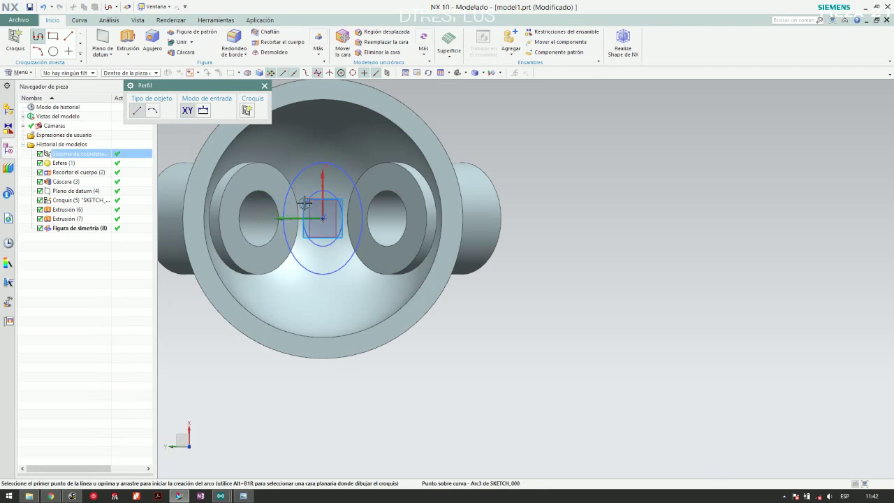
pyautogui.click(304, 204)
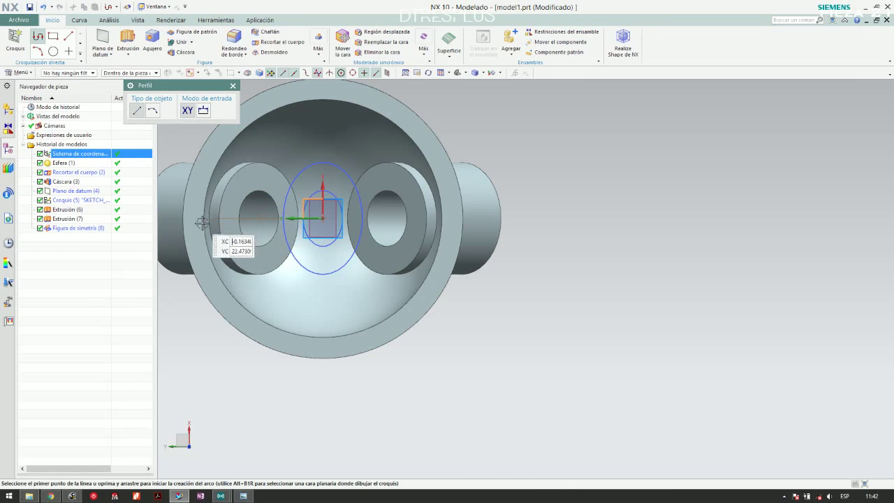
pyautogui.scroll(-2, 387, 168)
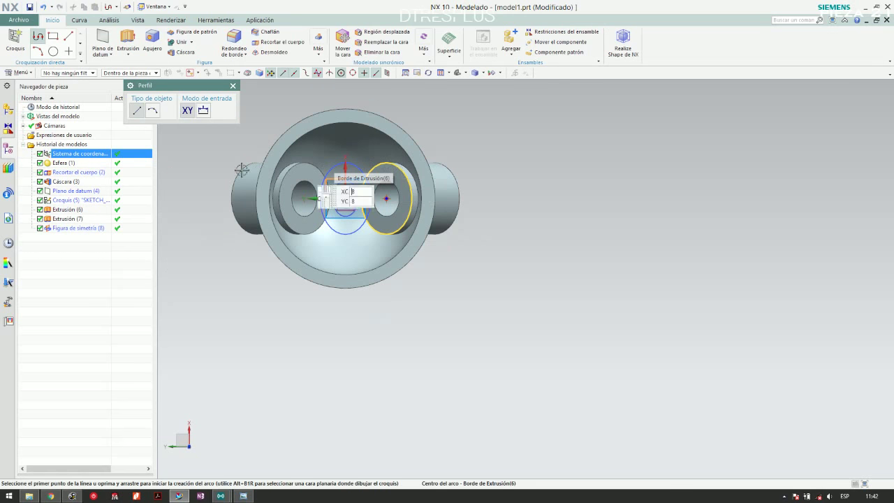
pyautogui.scroll(3, 248, 197)
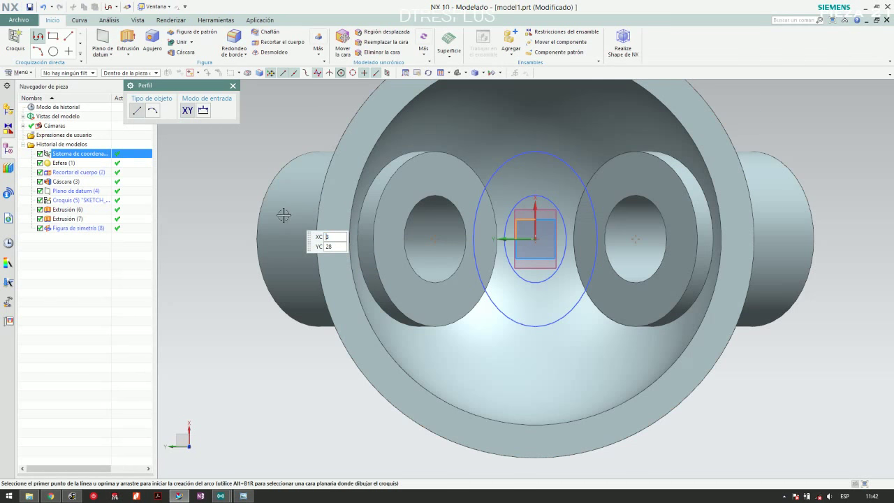
pyautogui.click(258, 214)
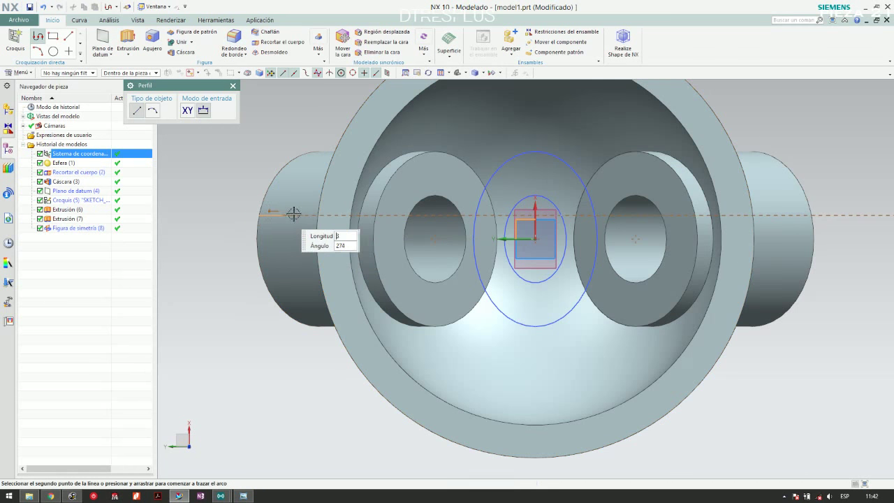
# Draw the tab outline left of the shell: a semicircle-ended slot with 4.5 and 6.5 edges.
pyautogui.press('Escape')
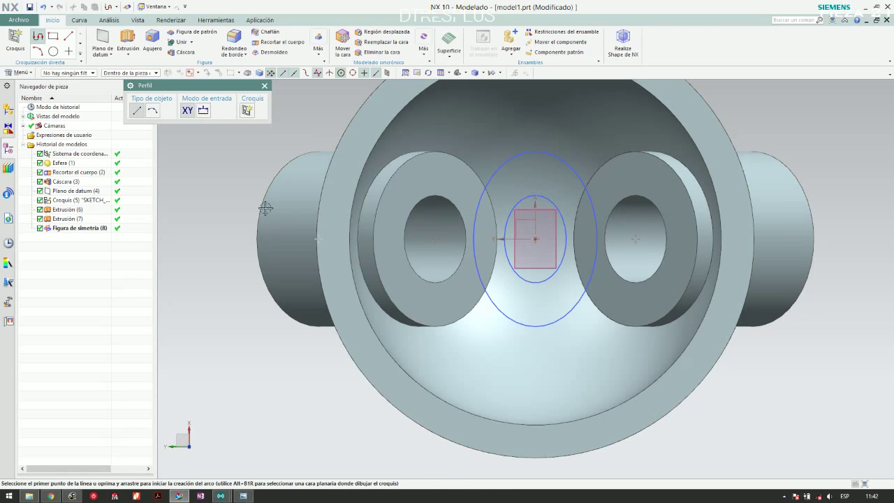
pyautogui.click(177, 216)
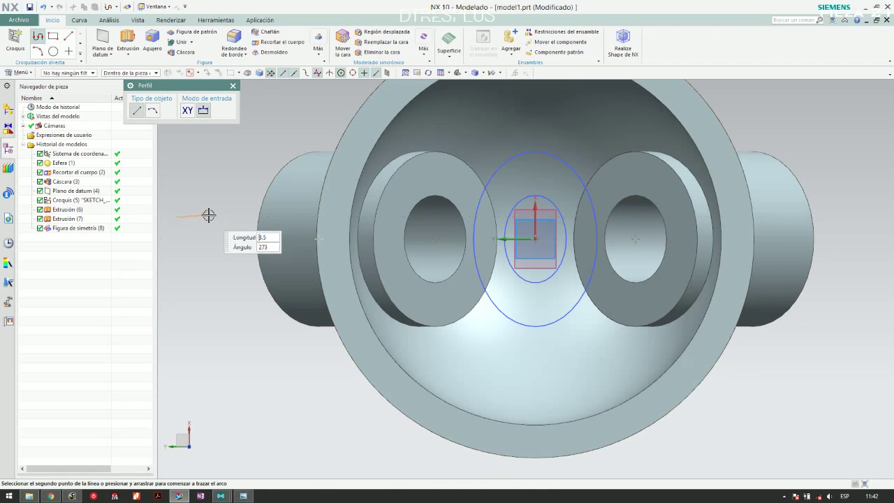
pyautogui.click(211, 217)
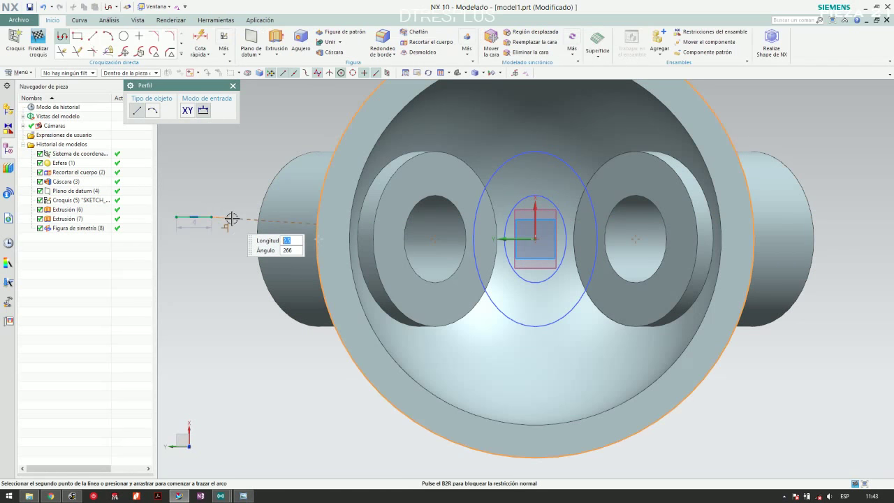
pyautogui.moveTo(212, 217); pyautogui.dragTo(212, 240)
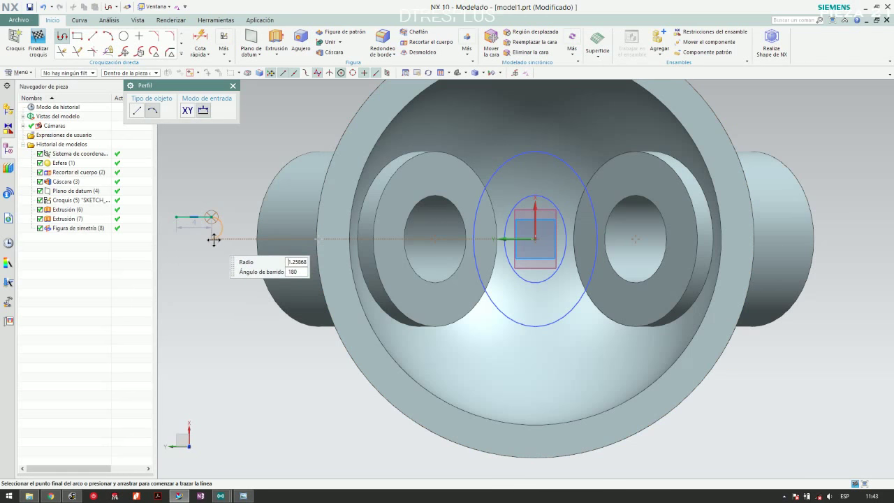
pyautogui.click(212, 238)
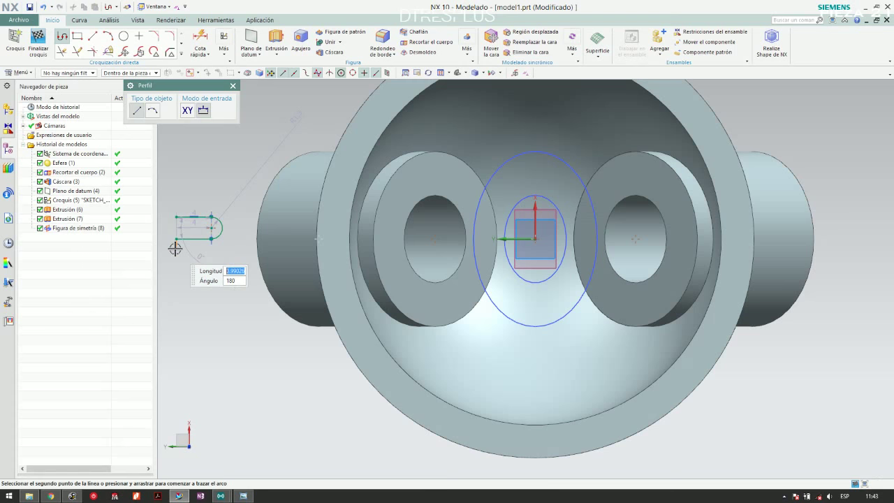
pyautogui.click(234, 247)
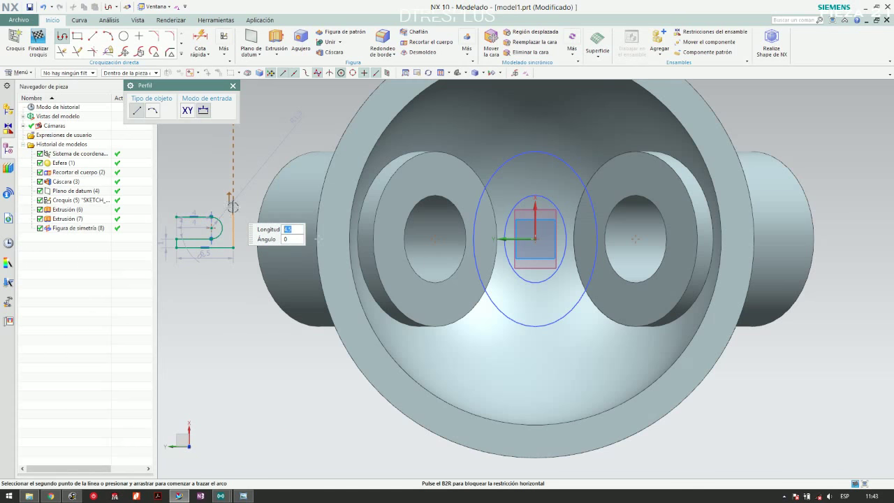
pyautogui.click(233, 208)
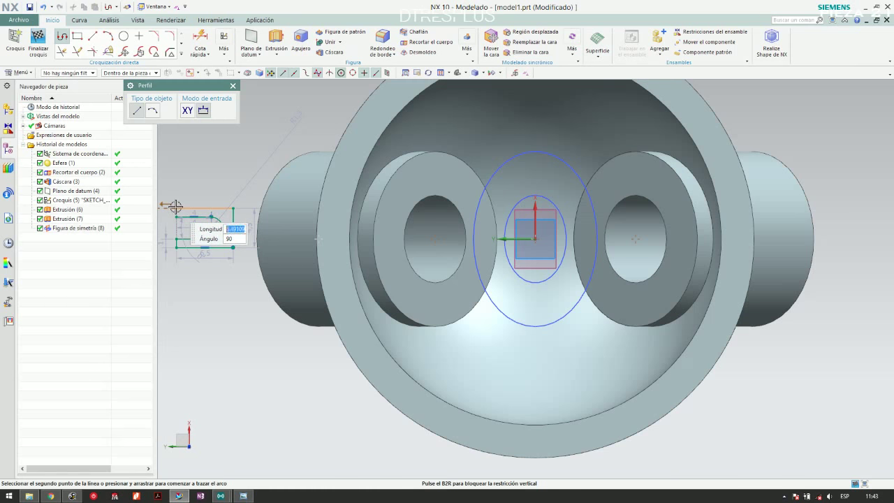
pyautogui.click(177, 210)
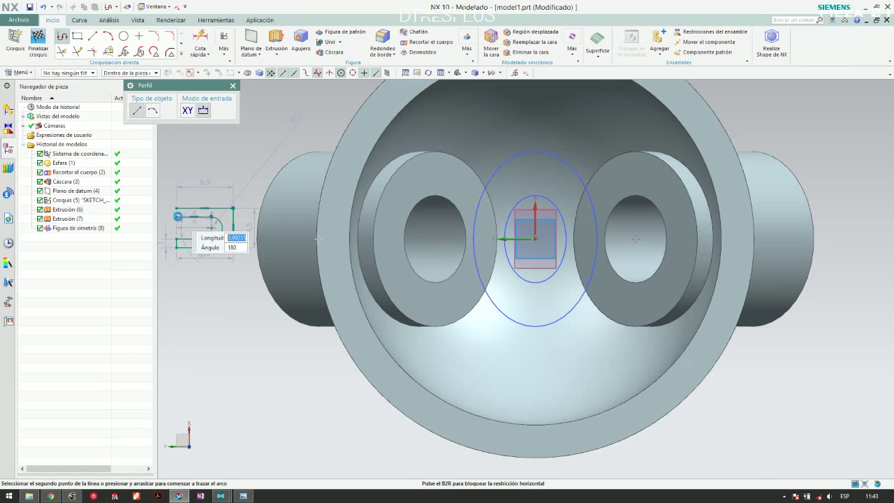
pyautogui.press('Escape')
pyautogui.scroll(-3, 317, 224)
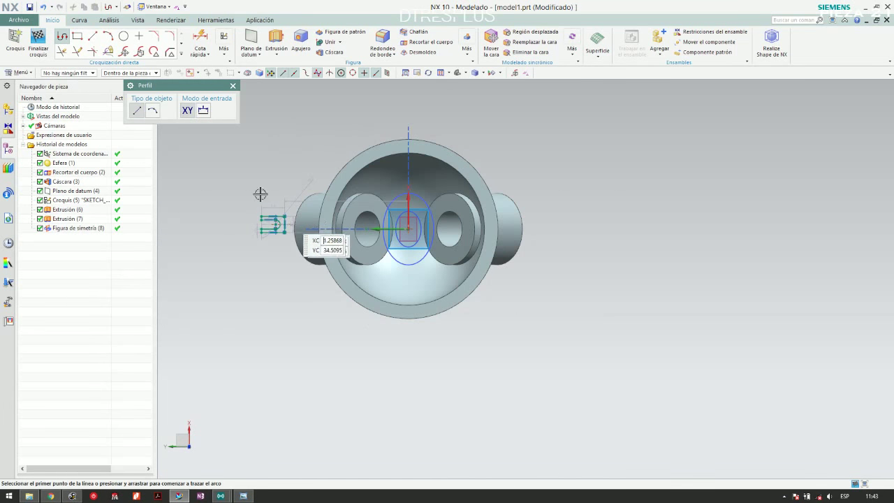
# Make the tab's two left vertical edges collinear, undoing an accidental drag.
pyautogui.click(233, 86)
pyautogui.hotkey('ctrl', 'q')
pyautogui.scroll(3, 279, 237)
pyautogui.scroll(-2, 343, 229)
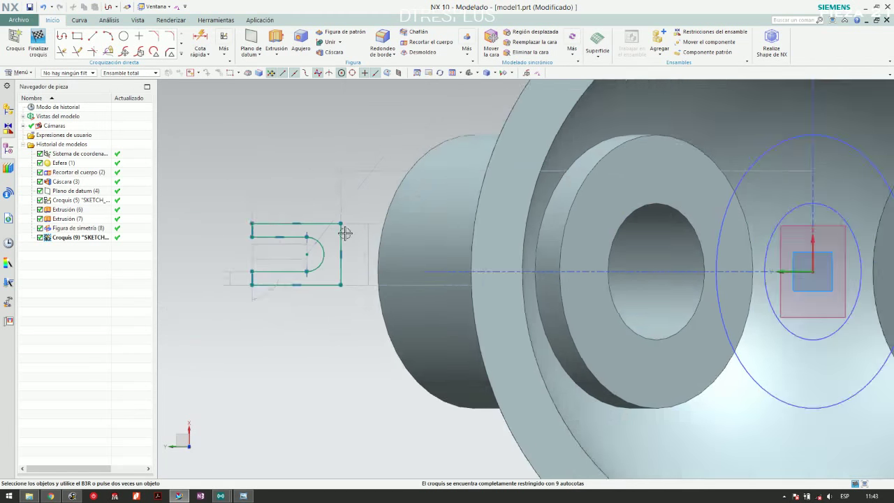
pyautogui.scroll(2, 245, 249)
pyautogui.scroll(2, 267, 216)
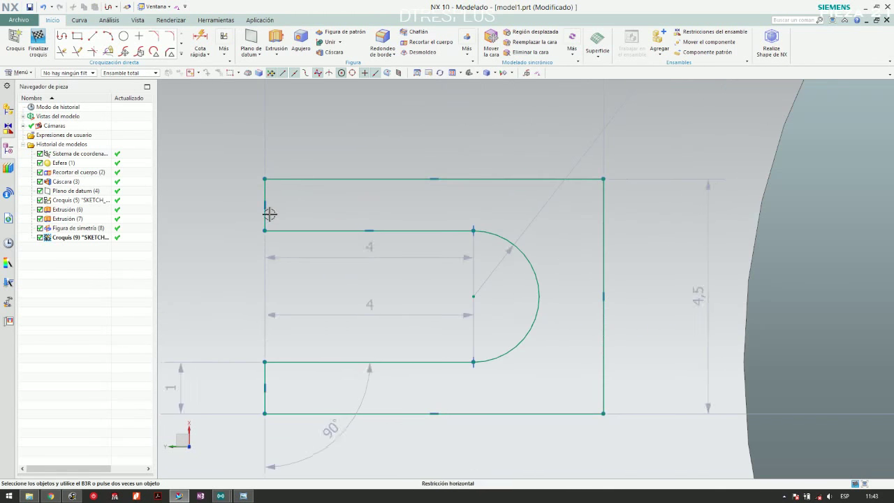
pyautogui.click(265, 218)
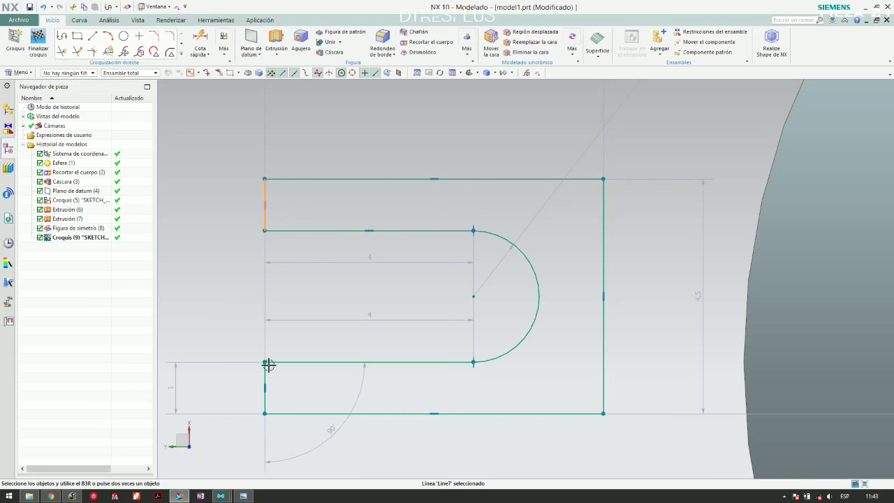
pyautogui.click(265, 401)
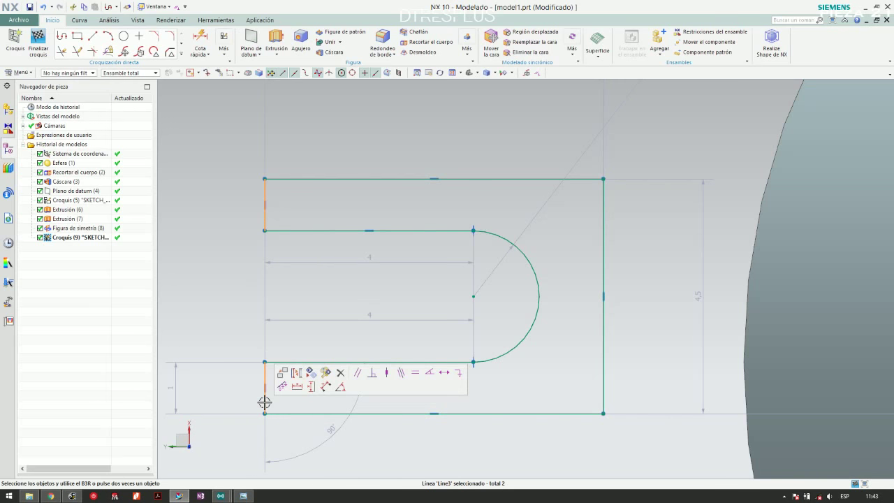
pyautogui.click(399, 379)
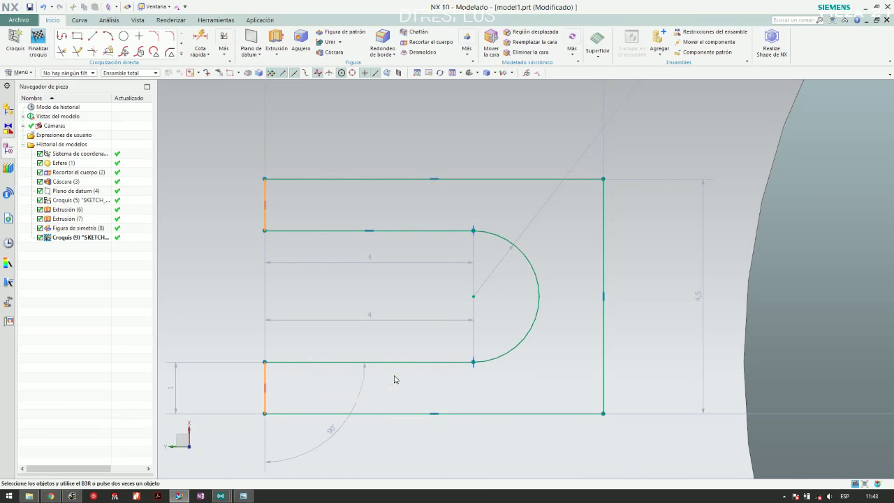
pyautogui.scroll(-1, 319, 281)
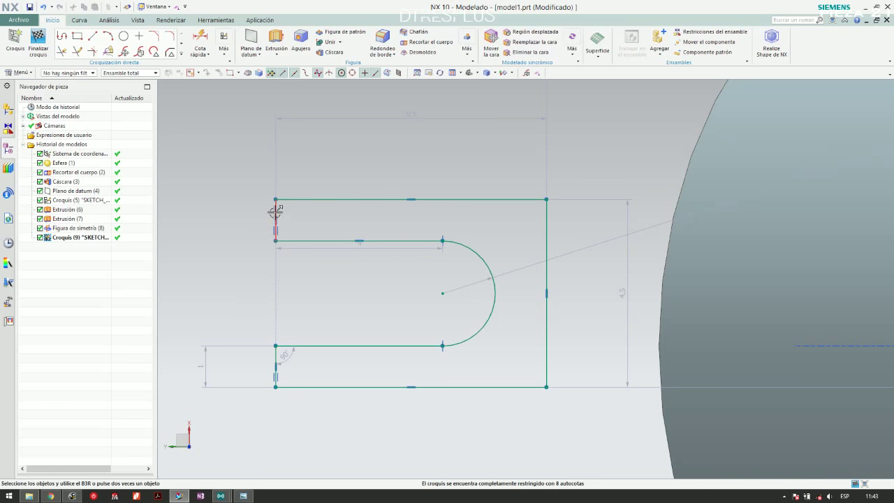
pyautogui.moveTo(276, 213); pyautogui.dragTo(303, 242)
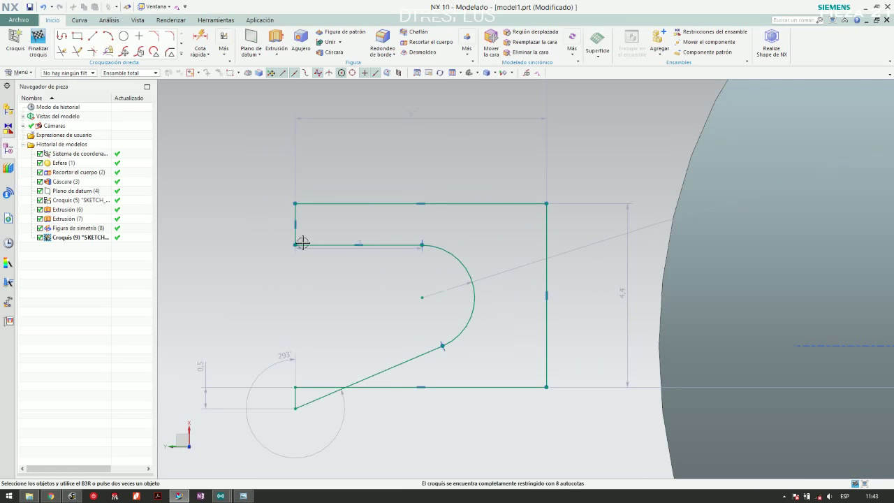
pyautogui.hotkey('ctrl', 'z')
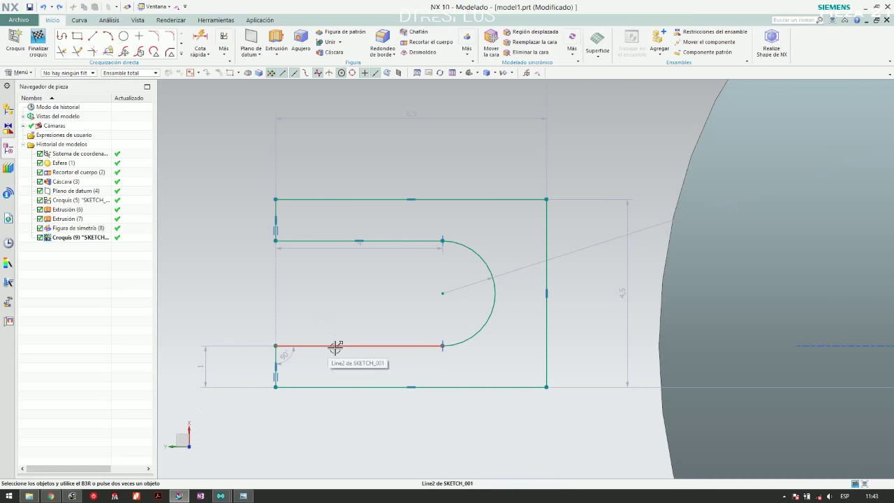
# Constrain the slot's lower straight line to fully define the sketch, viewed straight on.
pyautogui.click(366, 344)
pyautogui.click(436, 319)
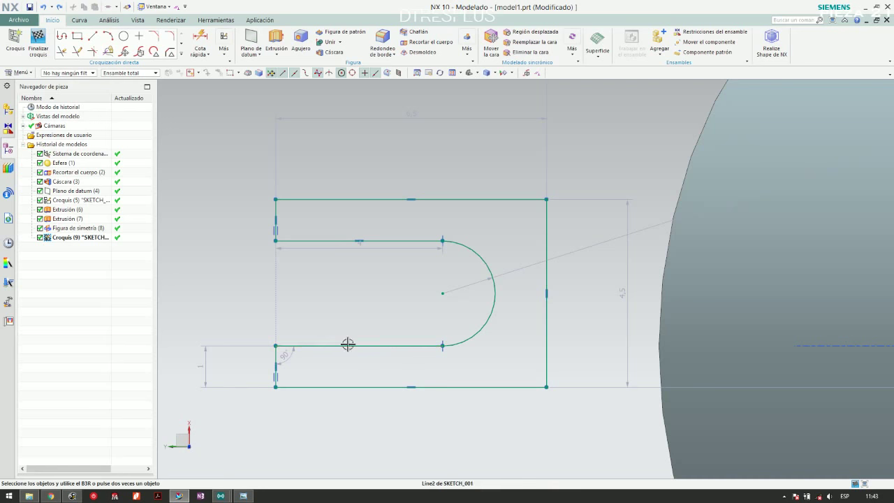
pyautogui.click(347, 345)
pyautogui.click(471, 314)
pyautogui.scroll(-3, 369, 305)
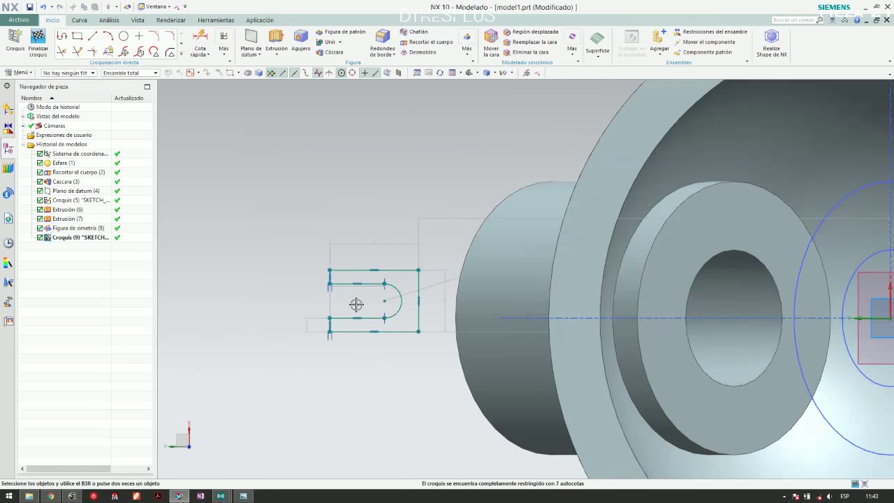
pyautogui.scroll(-3, 355, 305)
pyautogui.rightClick(363, 191)
pyautogui.click(381, 190)
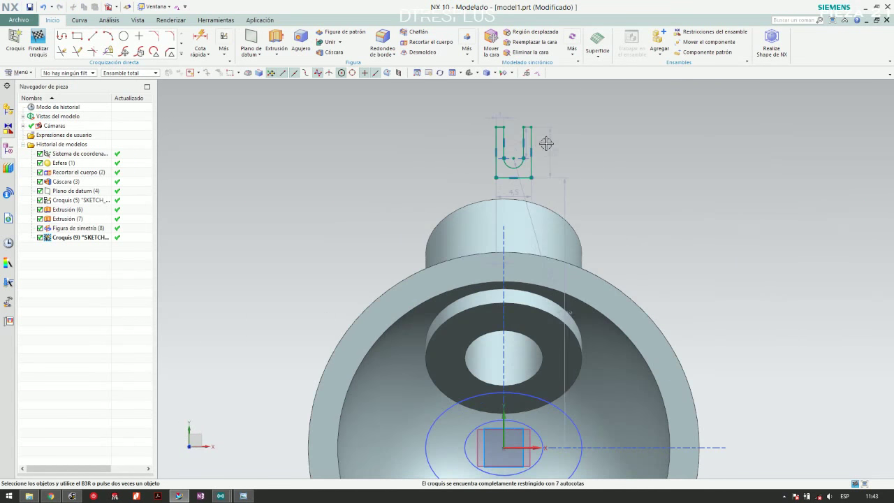
pyautogui.scroll(3, 579, 144)
pyautogui.scroll(1, 366, 160)
pyautogui.scroll(-2, 365, 159)
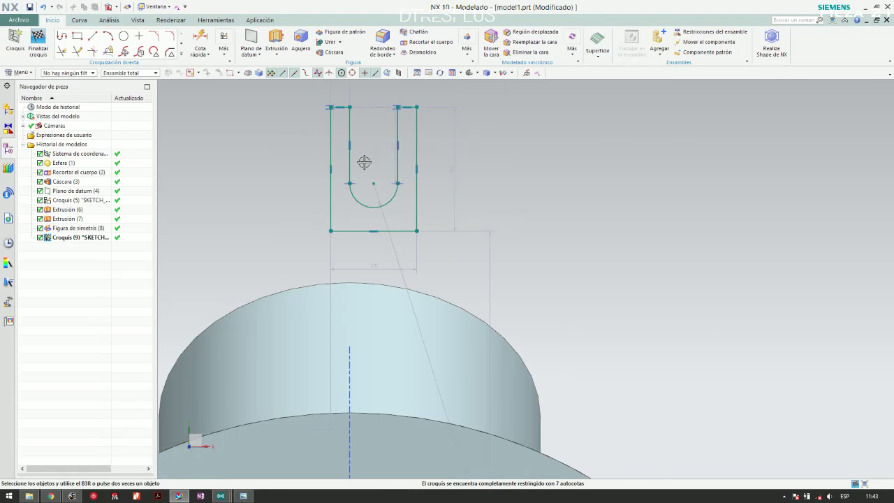
pyautogui.scroll(1, 379, 114)
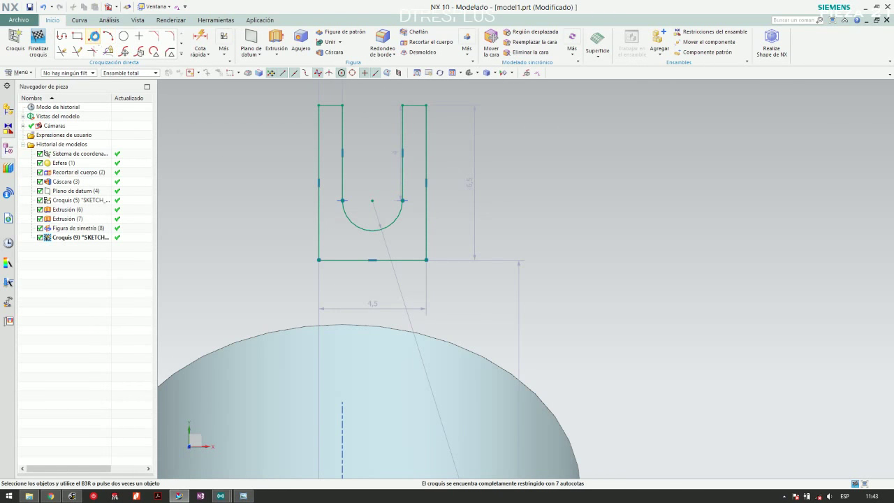
# Select the centre point of the slot's arc, after cancelling a stray Line command.
pyautogui.click(93, 36)
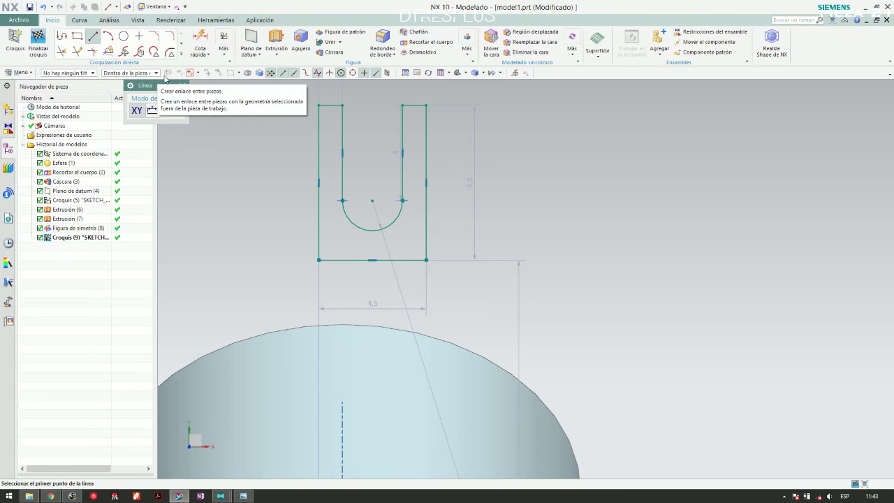
pyautogui.press('Escape')
pyautogui.scroll(-3, 269, 213)
pyautogui.scroll(2, 349, 244)
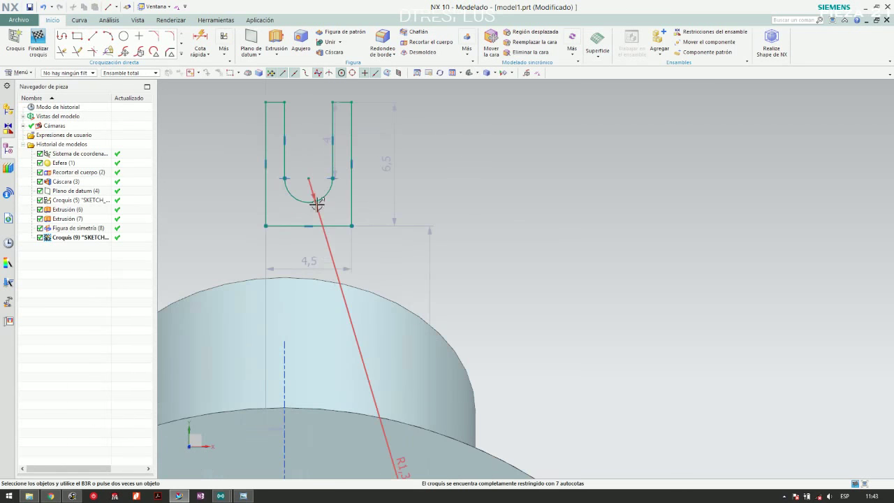
pyautogui.click(321, 192)
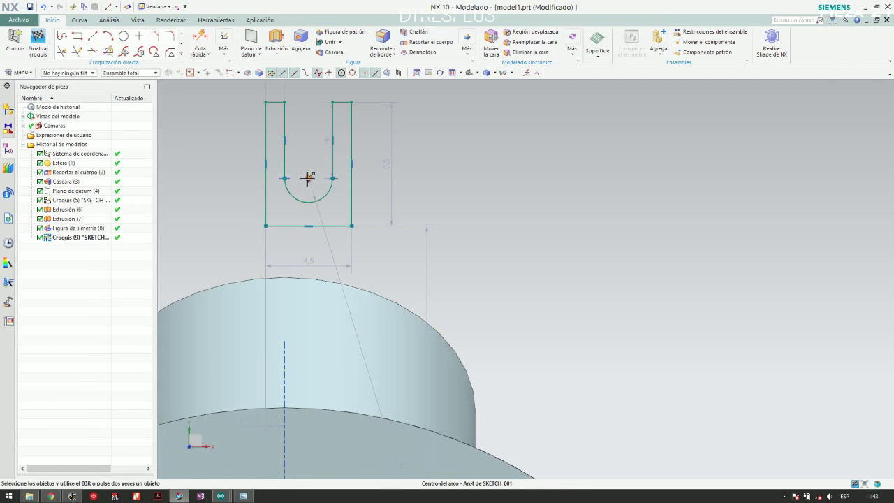
# Open Restricciones geométricas for the selected arc centre point.
pyautogui.click(538, 73)
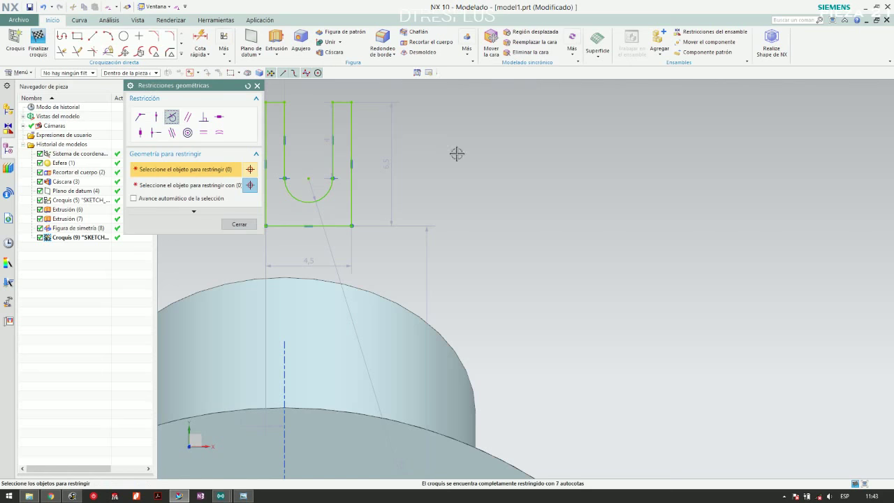
pyautogui.scroll(-2, 447, 150)
pyautogui.scroll(-2, 429, 154)
pyautogui.scroll(-2, 391, 244)
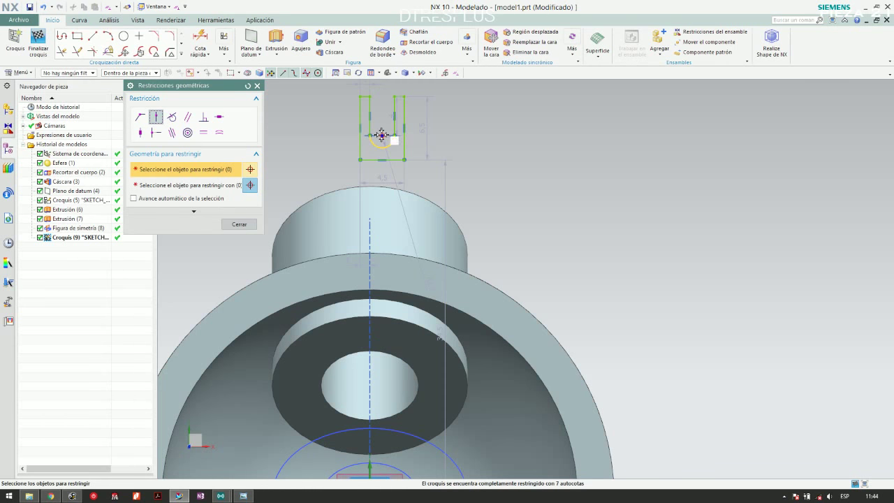
pyautogui.scroll(-1, 388, 363)
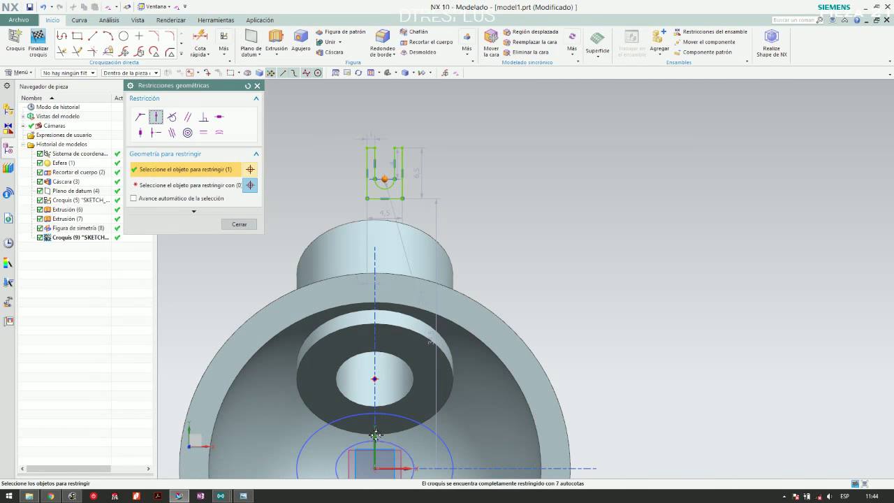
pyautogui.scroll(5, 374, 454)
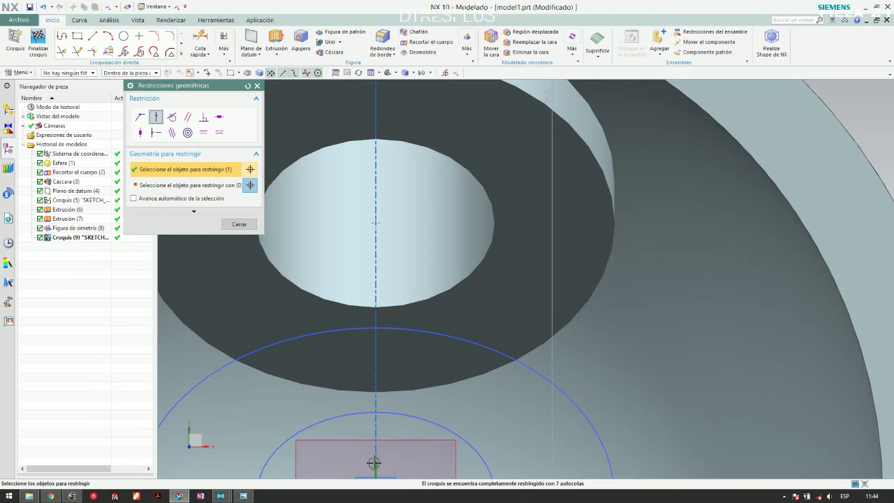
# Constrain the arc centre to the vertical datum axis, then undo that constraint.
pyautogui.rightClick(375, 464)
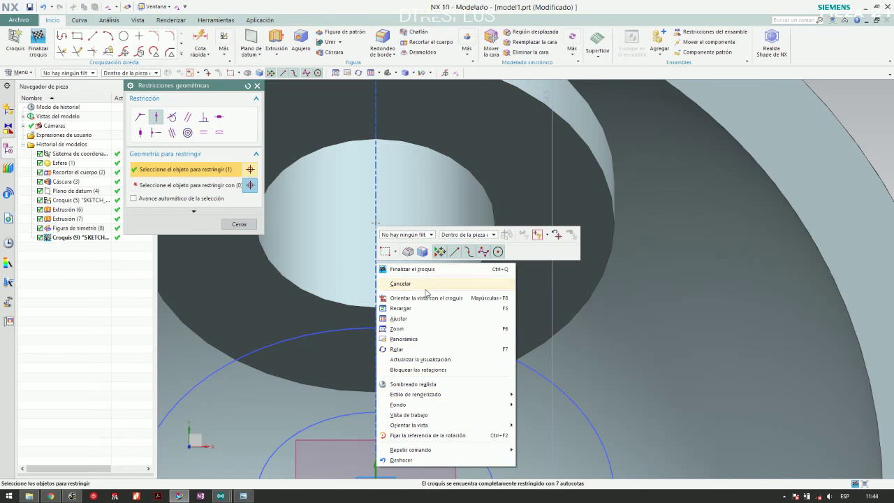
pyautogui.click(197, 189)
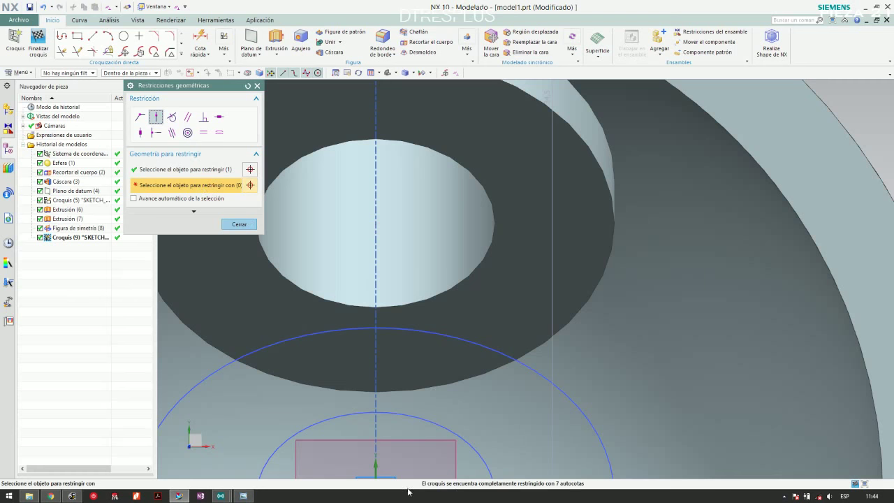
pyautogui.click(376, 466)
pyautogui.scroll(-4, 422, 307)
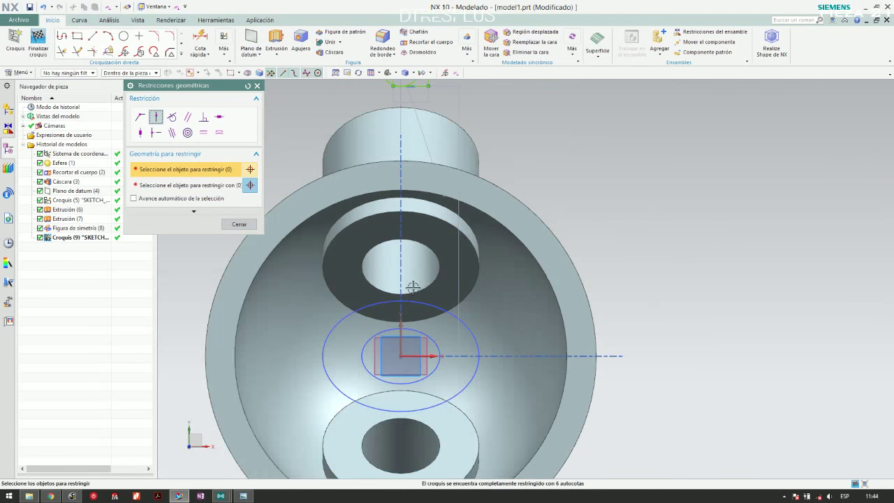
pyautogui.scroll(4, 411, 149)
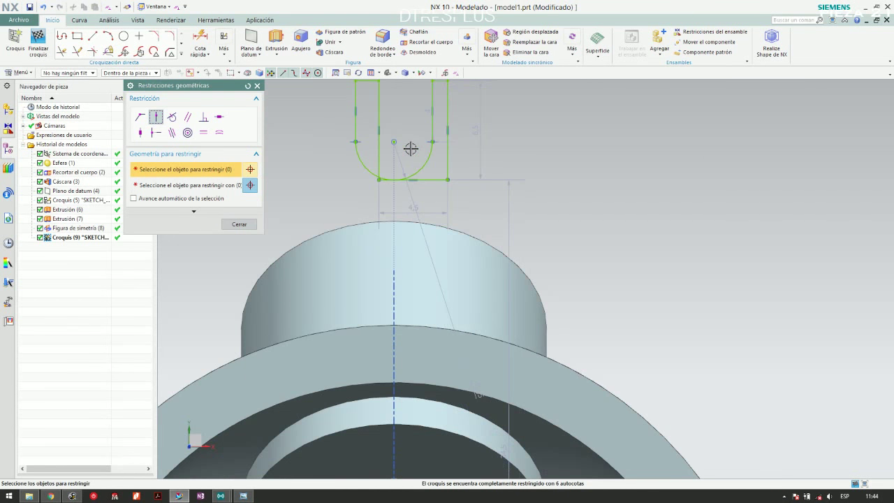
pyautogui.scroll(-1, 410, 148)
pyautogui.scroll(-3, 415, 122)
pyautogui.scroll(3, 417, 111)
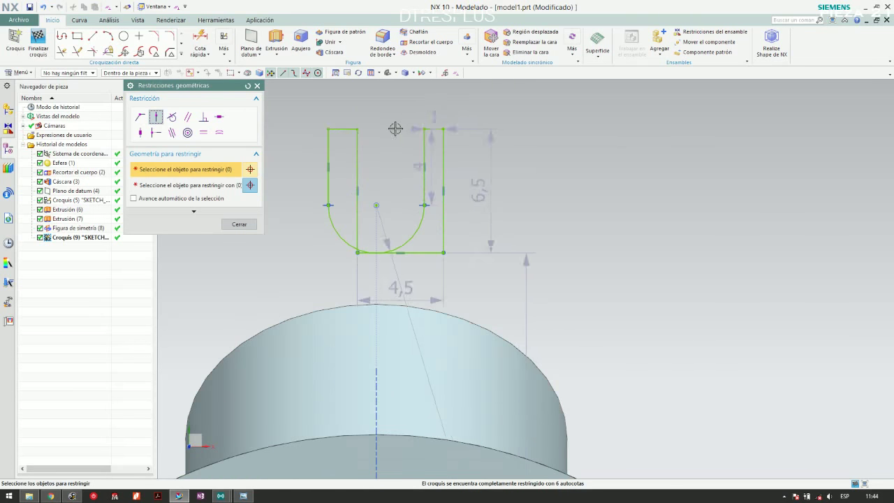
pyautogui.scroll(2, 403, 129)
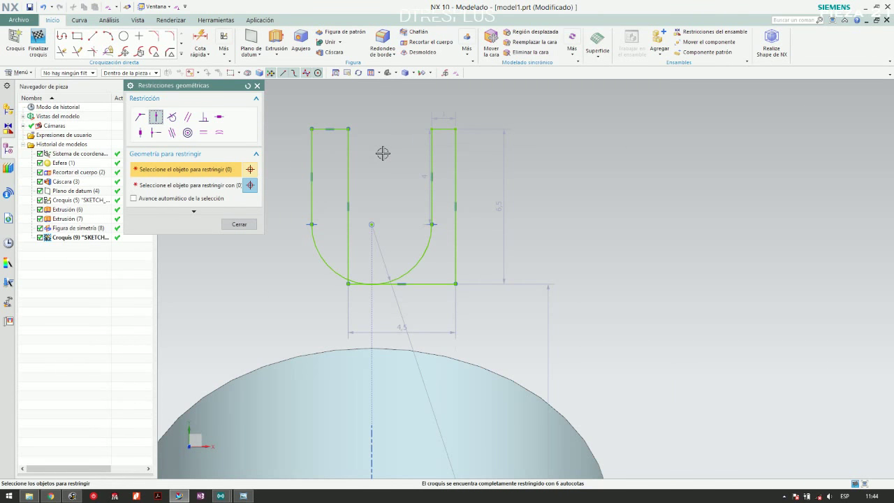
pyautogui.hotkey('ctrl', 'z')
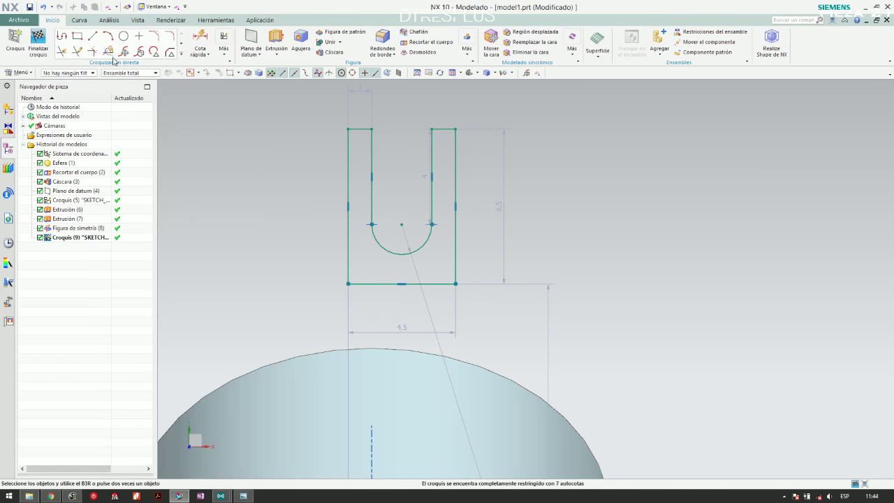
# Draw a vertical centre line from the bottom edge's midpoint and make it a reference line.
pyautogui.click(94, 40)
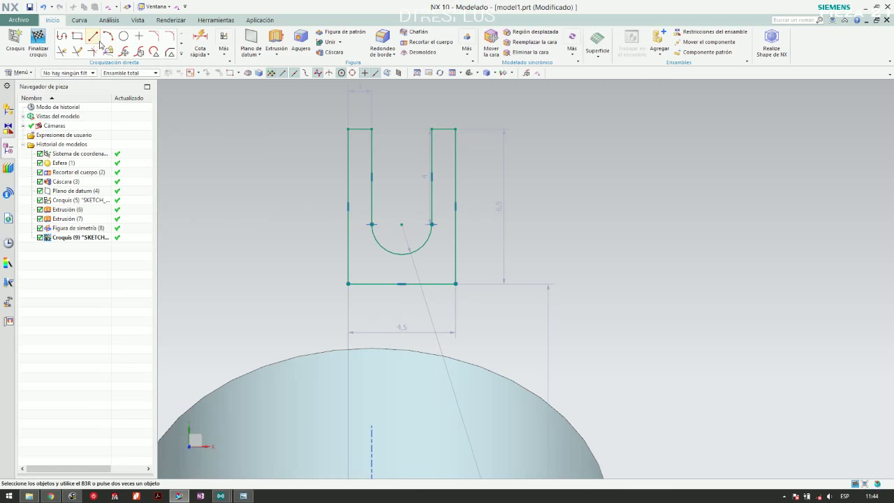
pyautogui.click(402, 283)
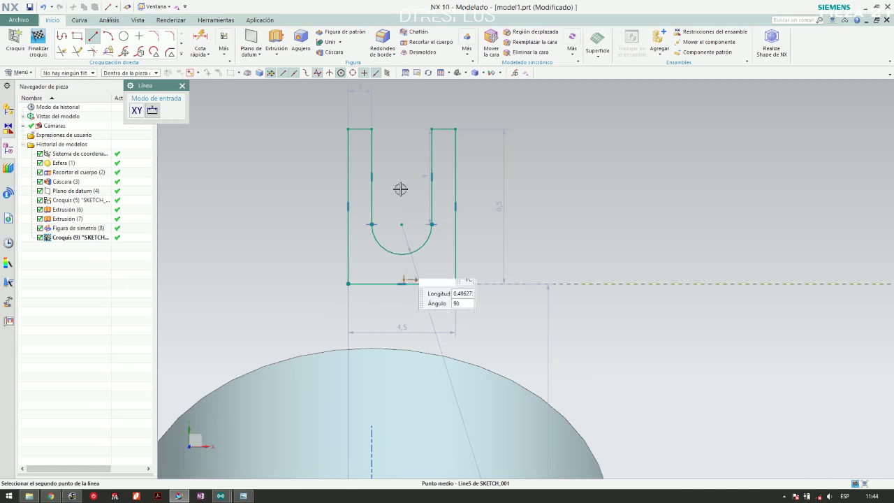
pyautogui.click(401, 129)
pyautogui.press('Escape')
pyautogui.scroll(4, 458, 123)
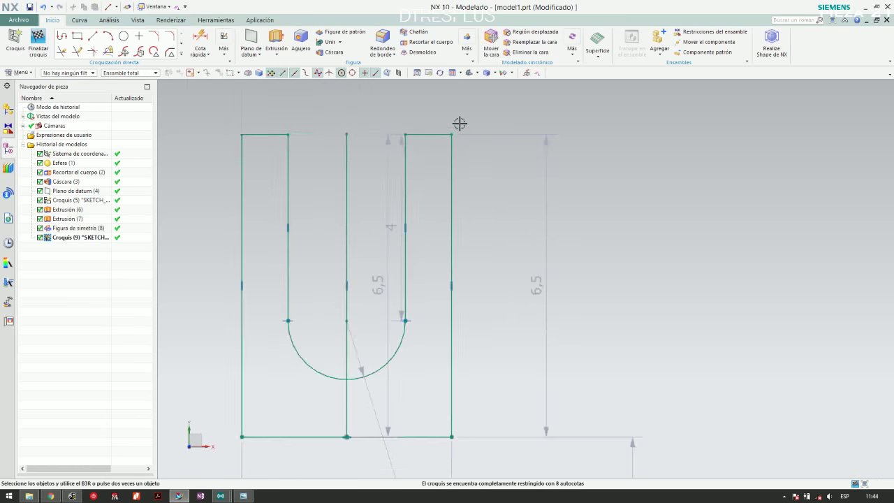
pyautogui.click(319, 173)
pyautogui.click(362, 148)
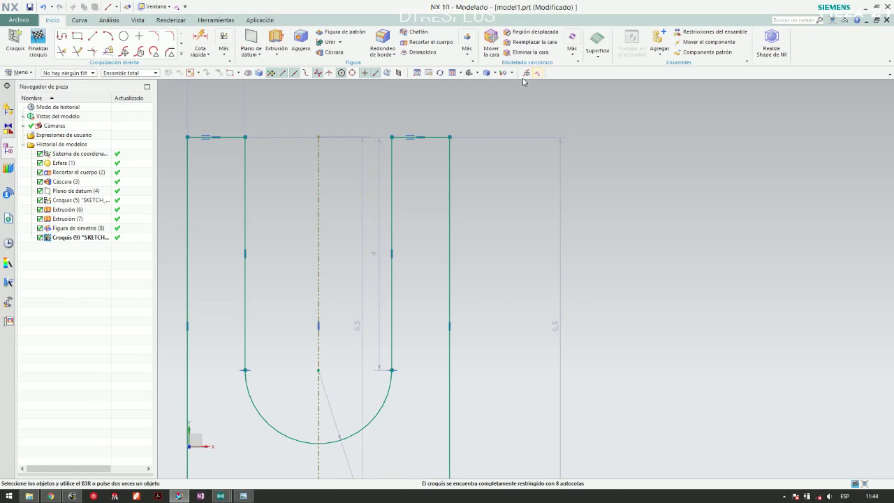
# Make the outer and inner side lines symmetric about the centre line with Convertir en simétrico.
pyautogui.click(225, 59)
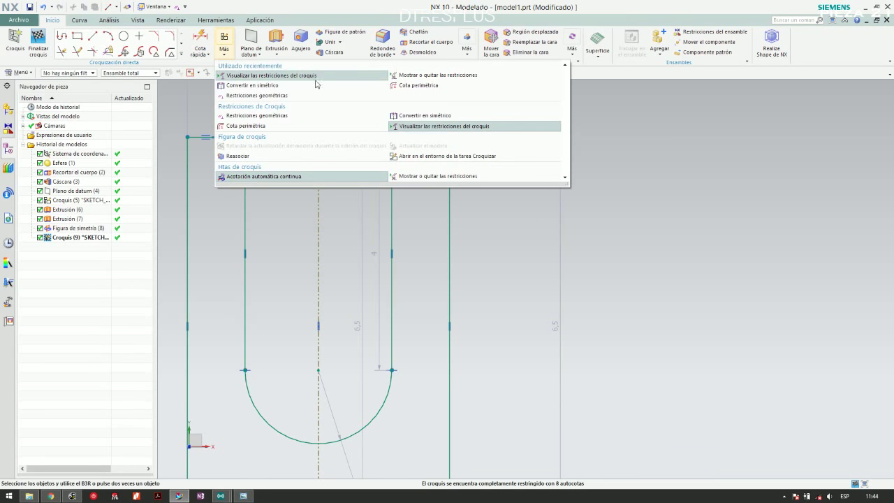
pyautogui.click(424, 115)
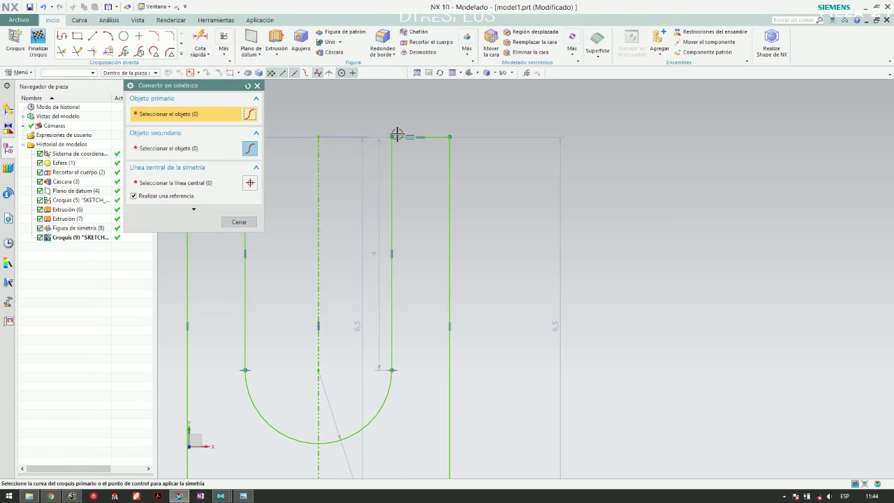
pyautogui.scroll(-2, 394, 160)
pyautogui.scroll(-2, 401, 175)
pyautogui.click(400, 176)
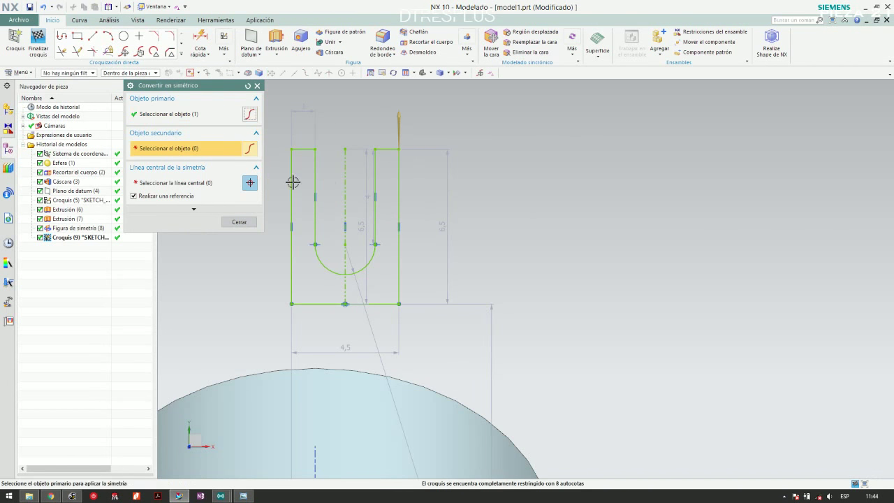
pyautogui.click(292, 179)
pyautogui.click(344, 176)
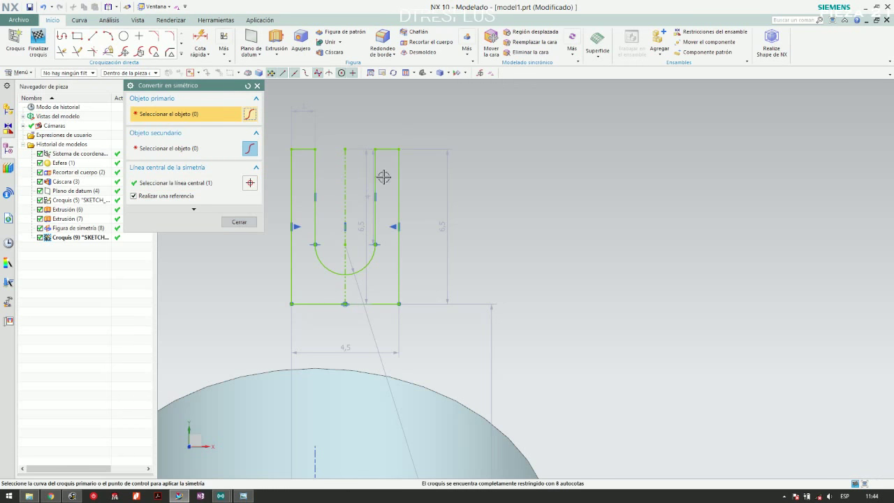
pyautogui.click(374, 175)
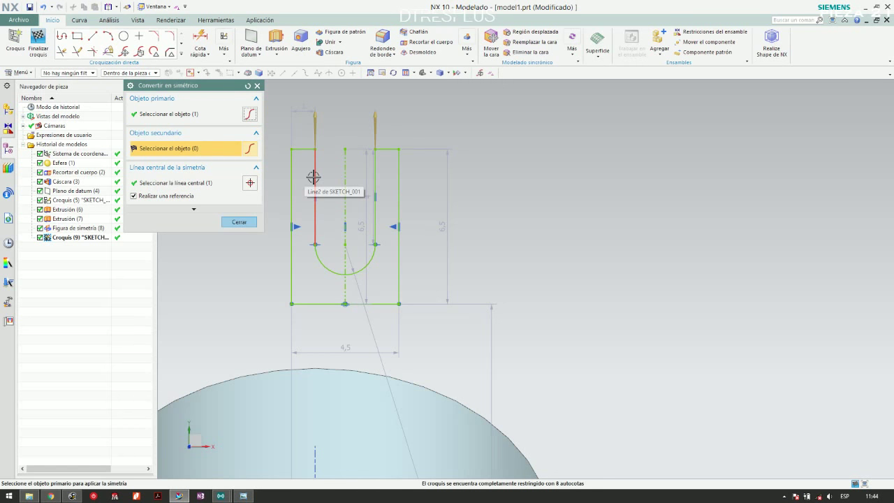
pyautogui.click(313, 175)
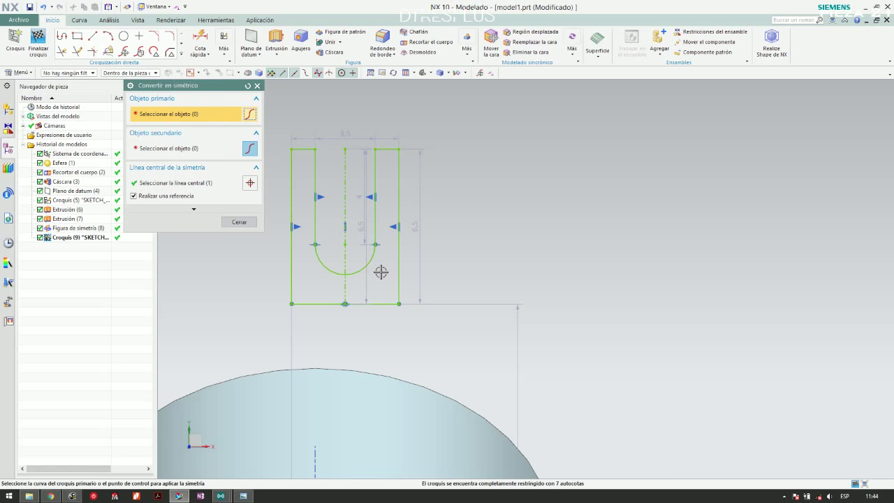
pyautogui.click(239, 221)
pyautogui.scroll(-2, 353, 172)
# Constrain the slot arc's centre point to the vertical axis with Restricciones geométricas.
pyautogui.scroll(-2, 351, 238)
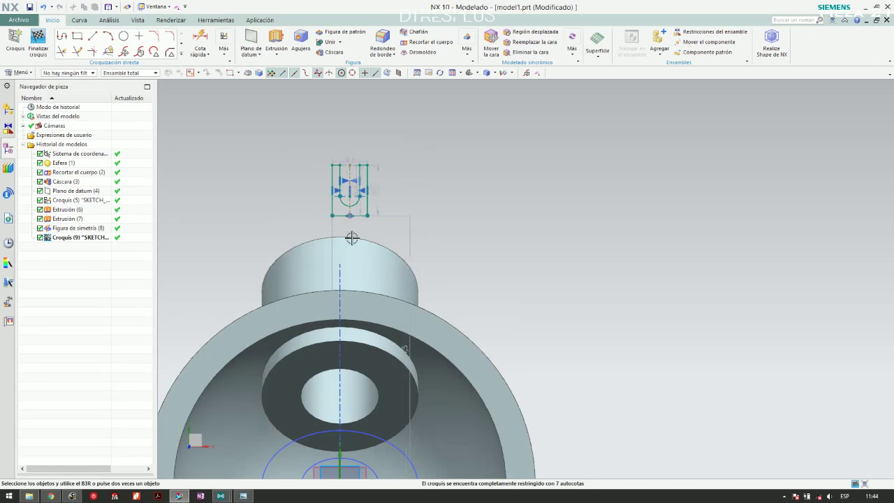
pyautogui.scroll(3, 349, 144)
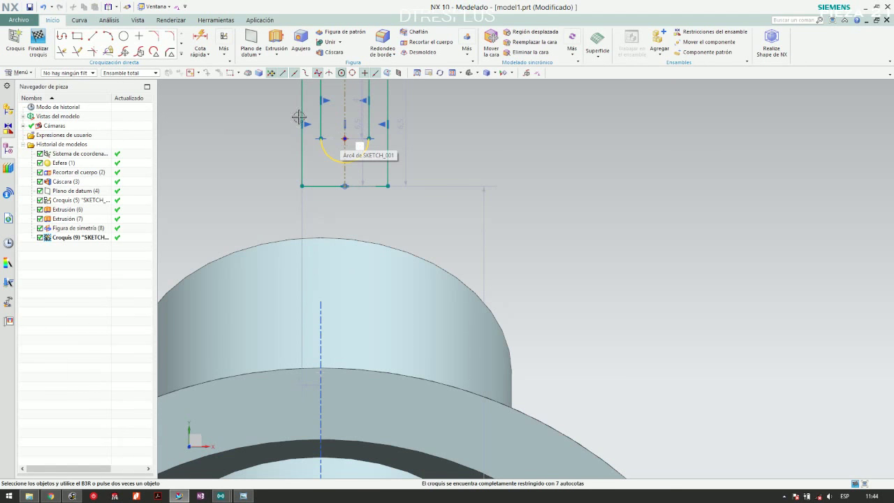
pyautogui.click(525, 72)
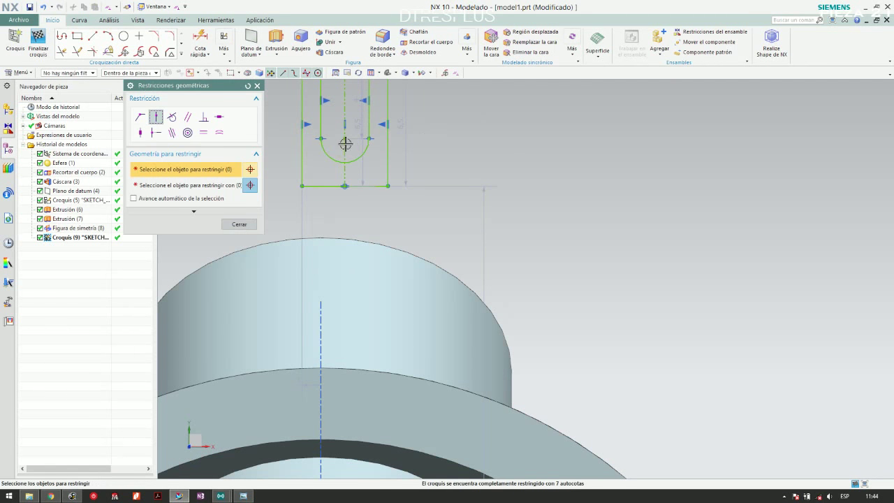
pyautogui.click(346, 139)
pyautogui.scroll(-3, 347, 186)
pyautogui.scroll(4, 332, 362)
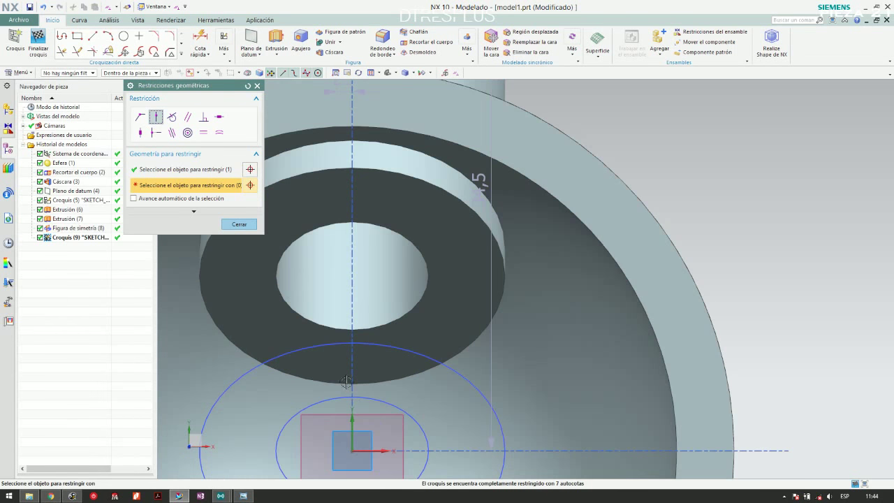
pyautogui.click(350, 421)
pyautogui.scroll(-2, 384, 301)
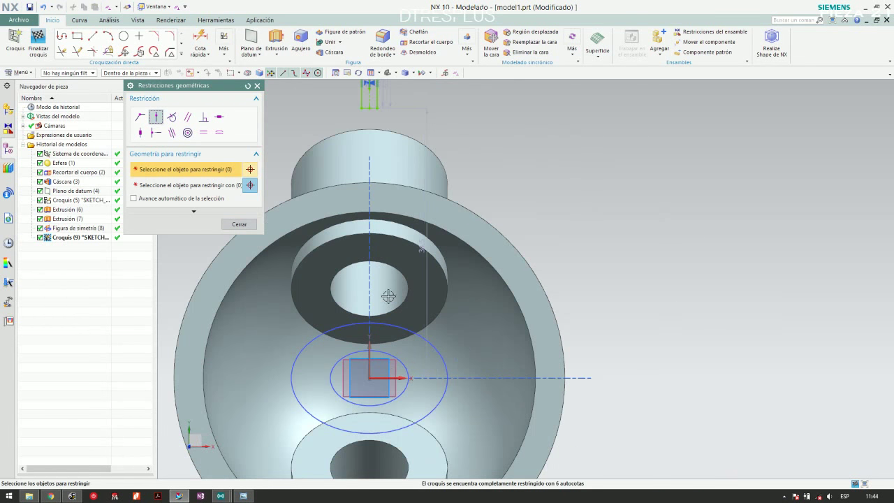
pyautogui.scroll(-2, 389, 300)
pyautogui.scroll(4, 382, 159)
pyautogui.scroll(3, 383, 158)
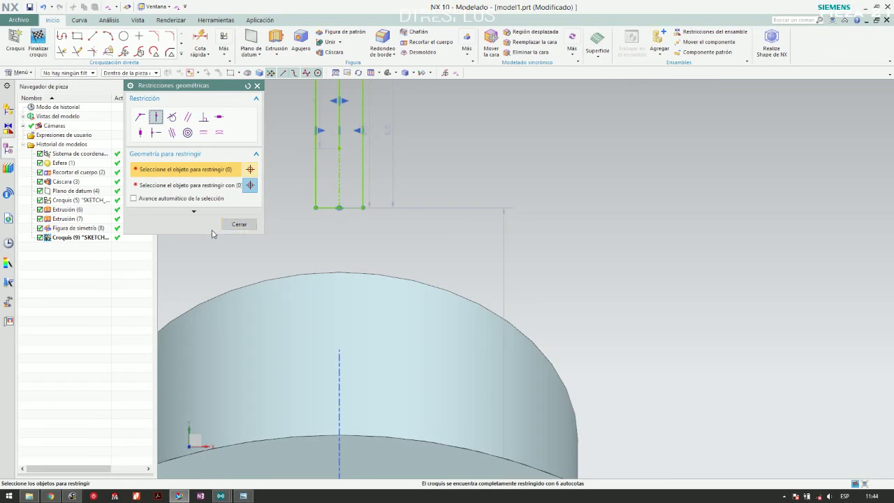
pyautogui.click(241, 224)
# Try widening the tab rectangle by dragging, then undo the change.
pyautogui.moveTo(314, 191); pyautogui.dragTo(230, 199)
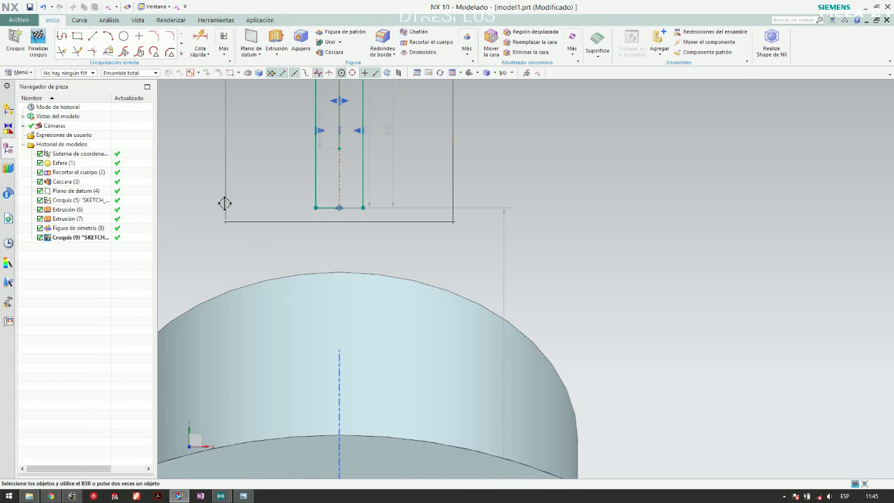
pyautogui.scroll(-4, 276, 205)
pyautogui.hotkey('ctrl', 'z')
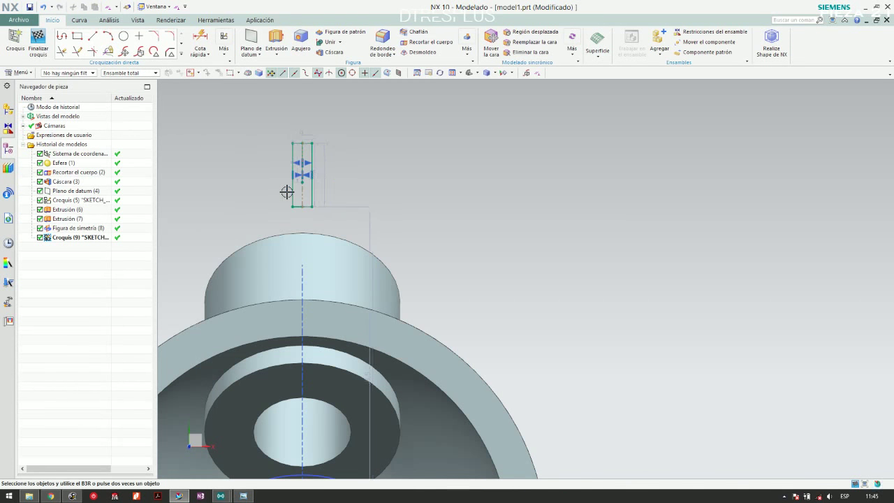
pyautogui.hotkey('ctrl', 'z')
pyautogui.scroll(5, 307, 173)
pyautogui.scroll(-3, 303, 114)
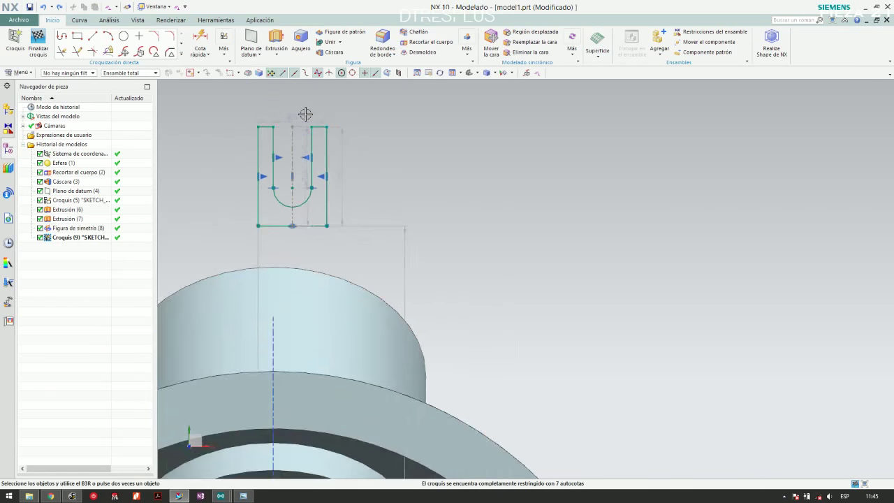
pyautogui.scroll(2, 272, 114)
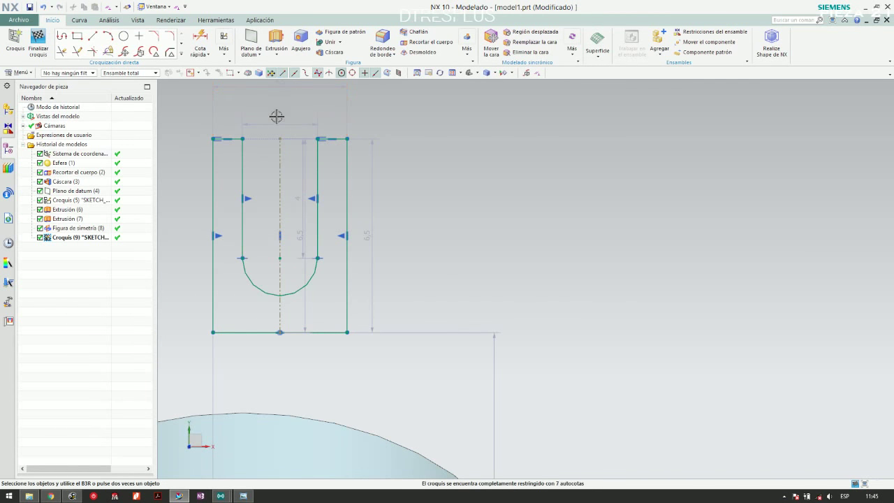
# Change the slot width dimension to 5 mm.
pyautogui.doubleClick(277, 119)
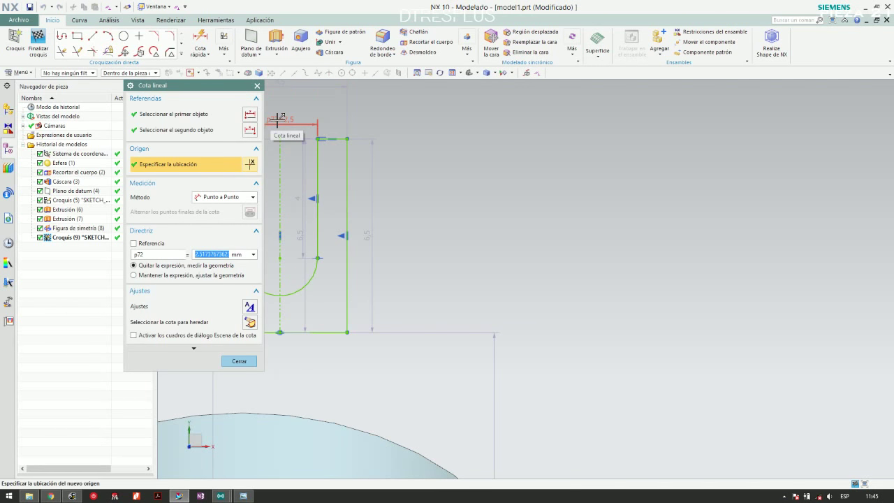
pyautogui.write('5')
pyautogui.press('Return')
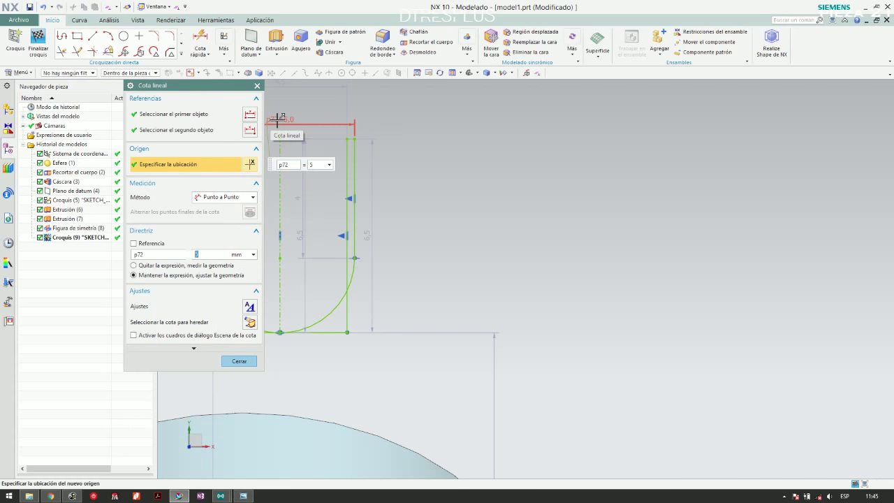
pyautogui.click(239, 360)
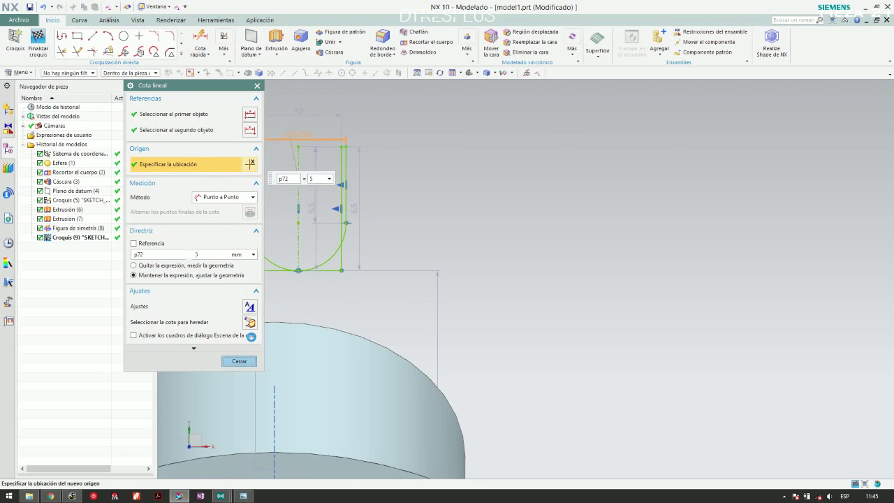
# Add a 10 mm width dimension across the tab and check the Pieza 11 drawing.
pyautogui.doubleClick(298, 111)
pyautogui.write('10')
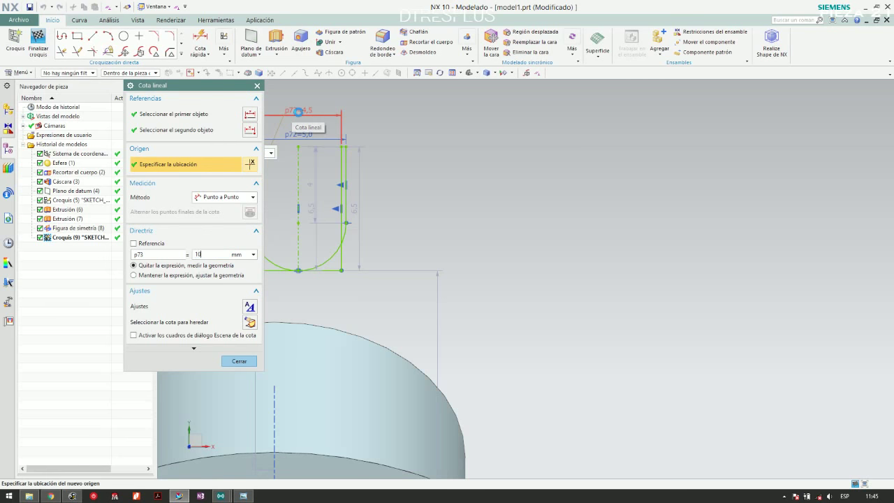
pyautogui.press('Return')
pyautogui.click(298, 112)
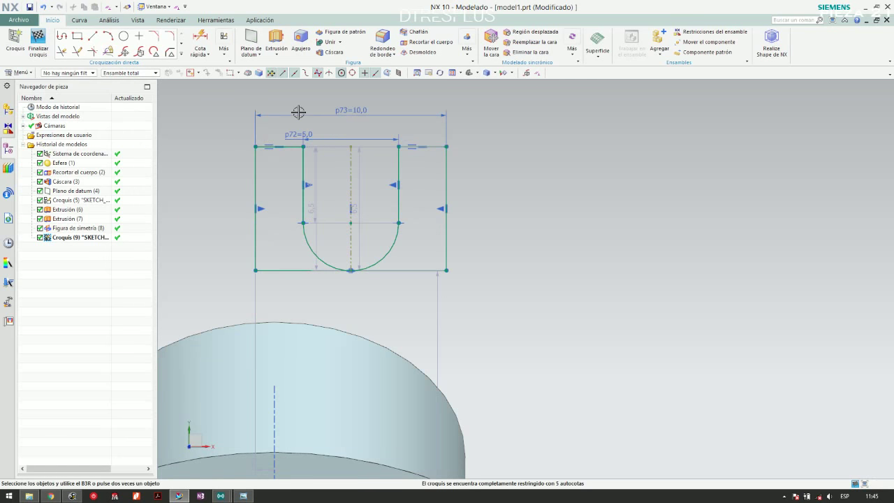
pyautogui.hotkey('alt', 'Tab')
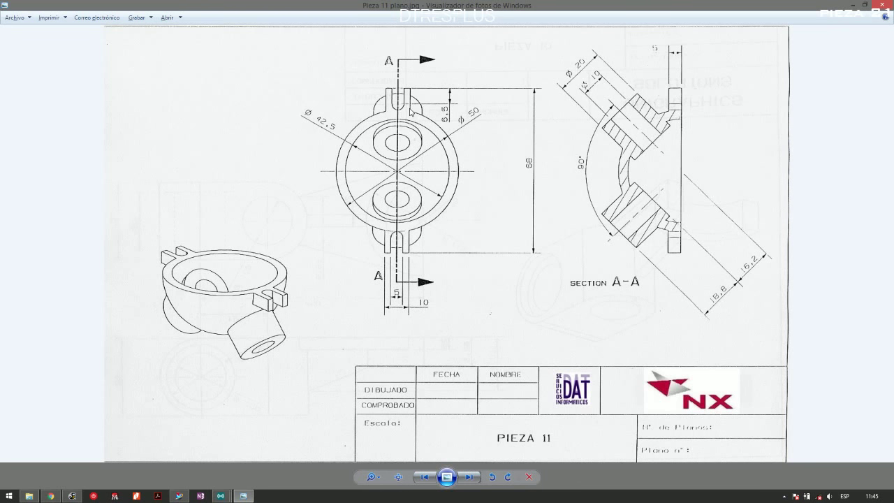
pyautogui.hotkey('alt', 'Tab')
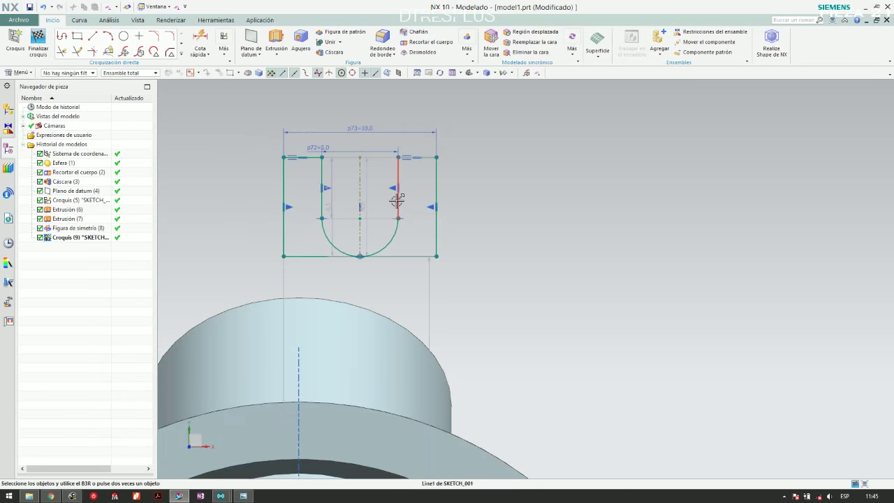
# Add a 6.5 mm linear dimension (p74) on the slot's straight side.
pyautogui.scroll(-2, 397, 199)
pyautogui.scroll(4, 391, 168)
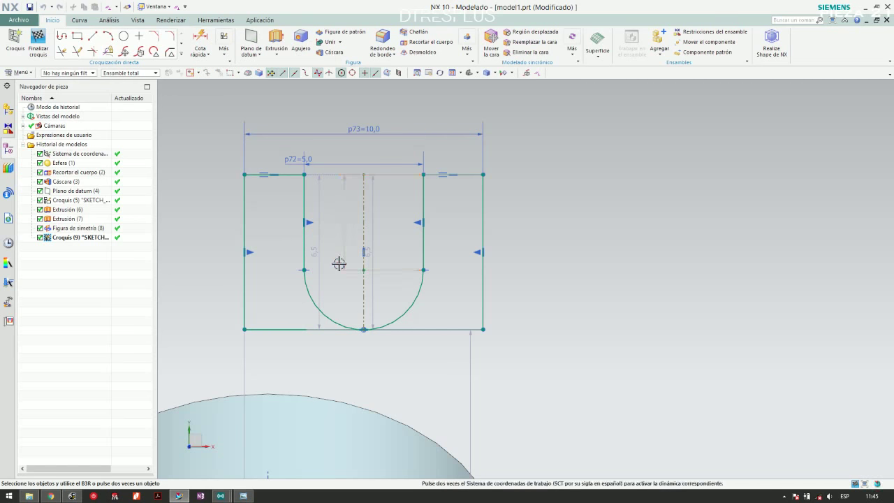
pyautogui.click(344, 223)
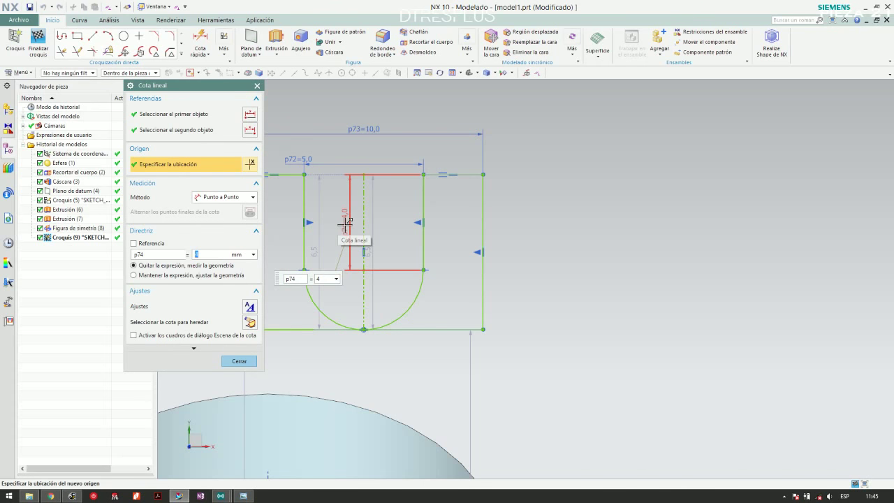
pyautogui.write('6.5')
pyautogui.press('Return')
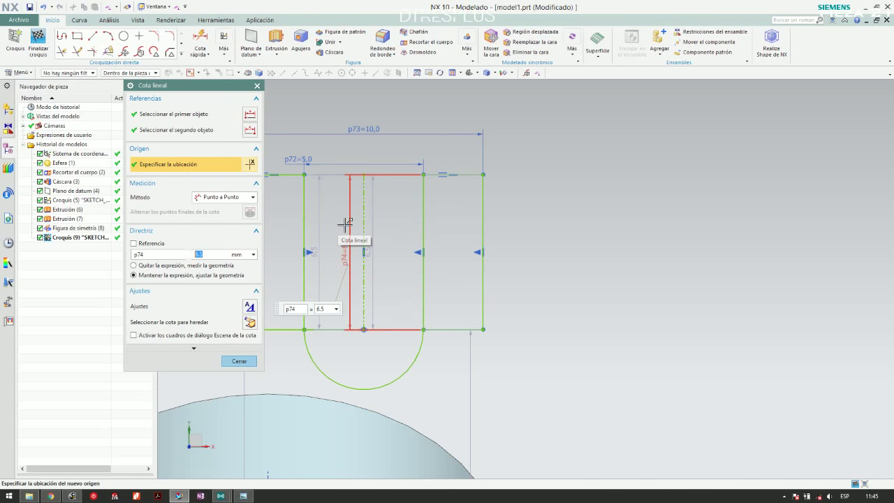
pyautogui.click(345, 224)
pyautogui.middleClick(414, 268)
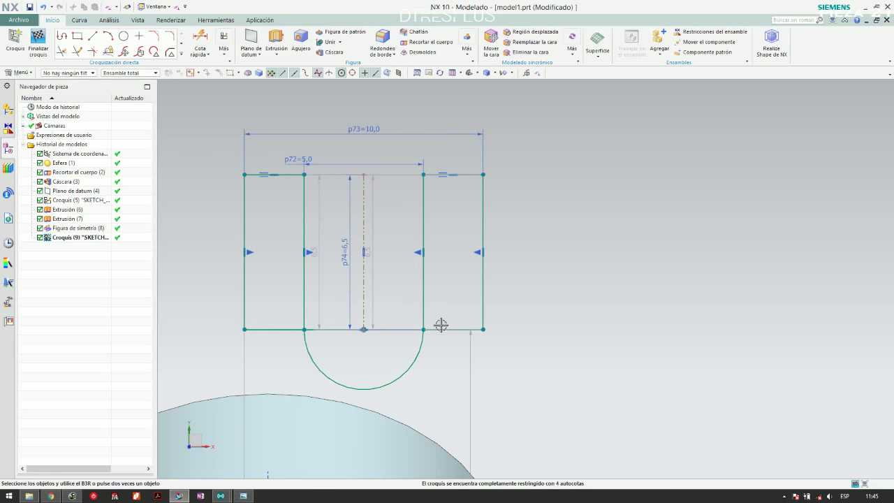
# Stretch the tab rectangle's bottom edge downward.
pyautogui.moveTo(441, 329); pyautogui.dragTo(434, 460)
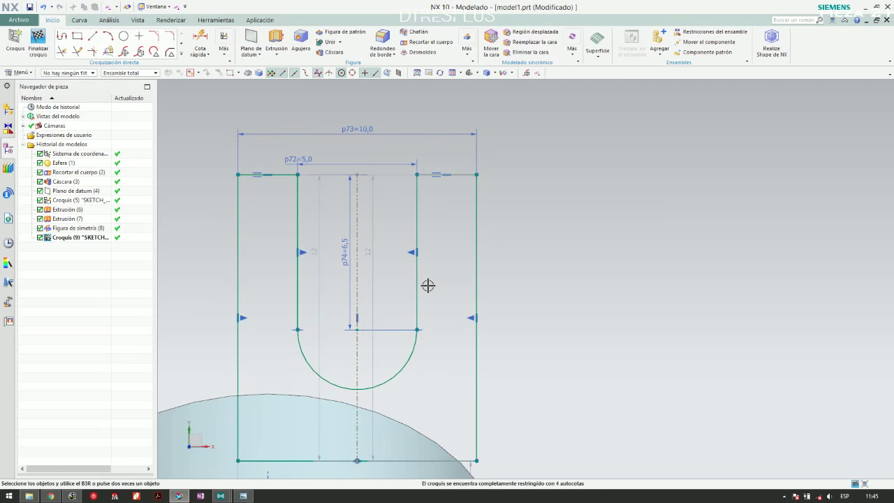
pyautogui.scroll(-3, 419, 328)
pyautogui.scroll(2, 416, 375)
pyautogui.scroll(-1, 411, 309)
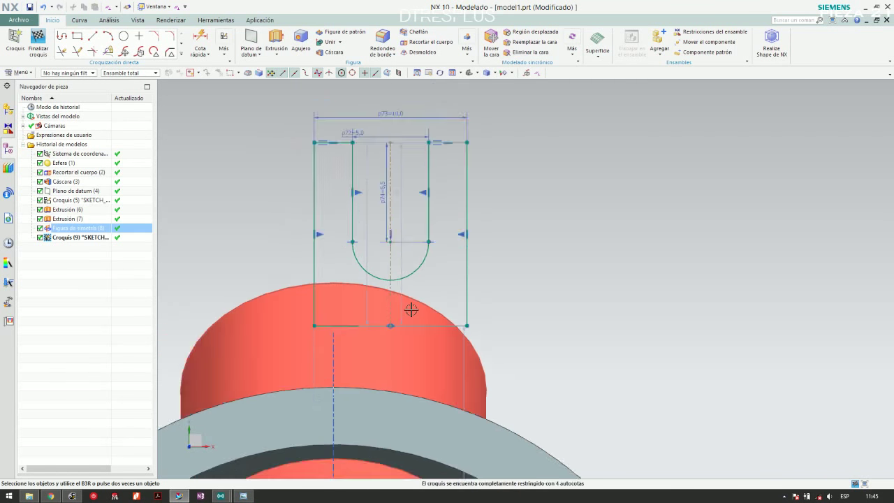
pyautogui.scroll(-1, 411, 310)
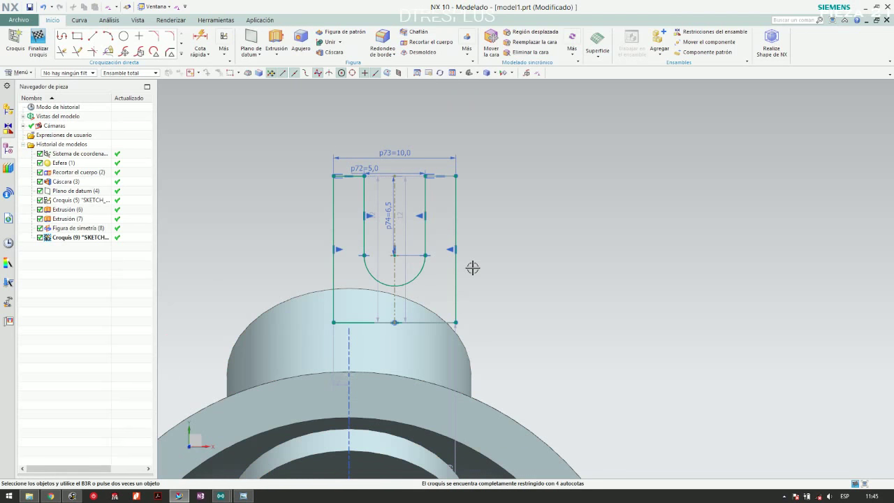
# Snap the tab outline to the boss's arc centre so it rests on the boss.
pyautogui.click(329, 305)
pyautogui.click(275, 307)
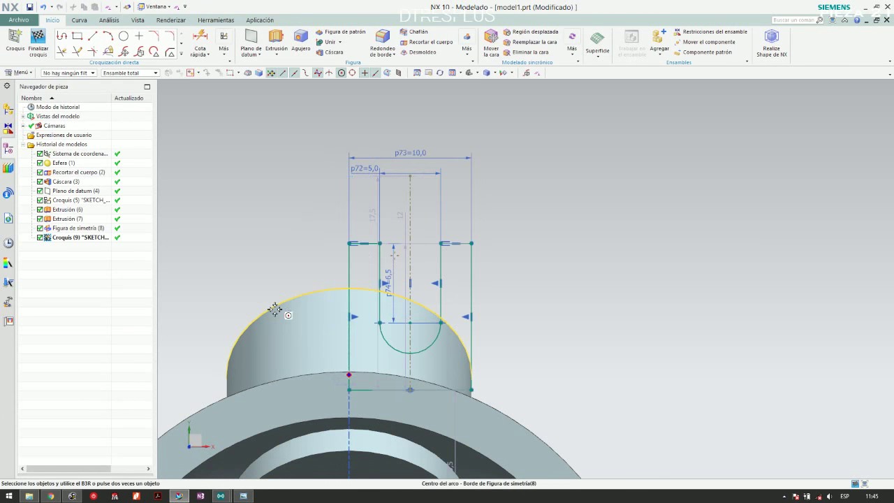
pyautogui.click(363, 277)
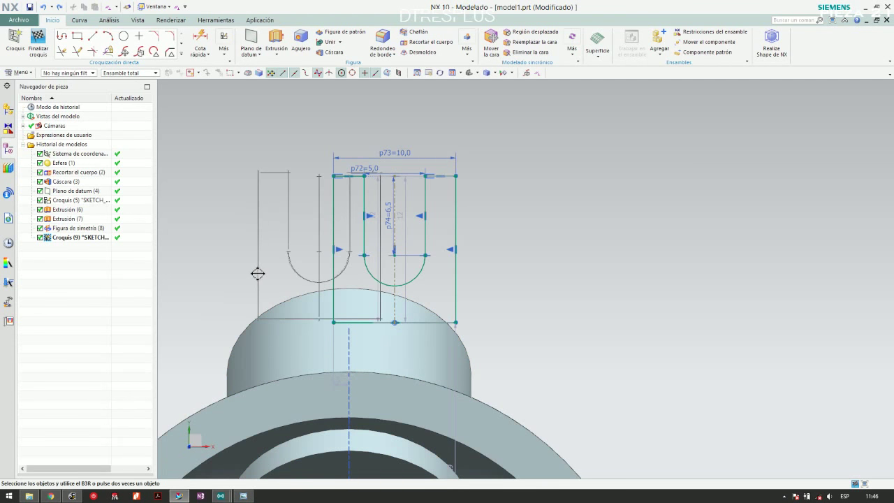
pyautogui.scroll(-2, 329, 318)
pyautogui.scroll(4, 330, 303)
pyautogui.scroll(-2, 330, 303)
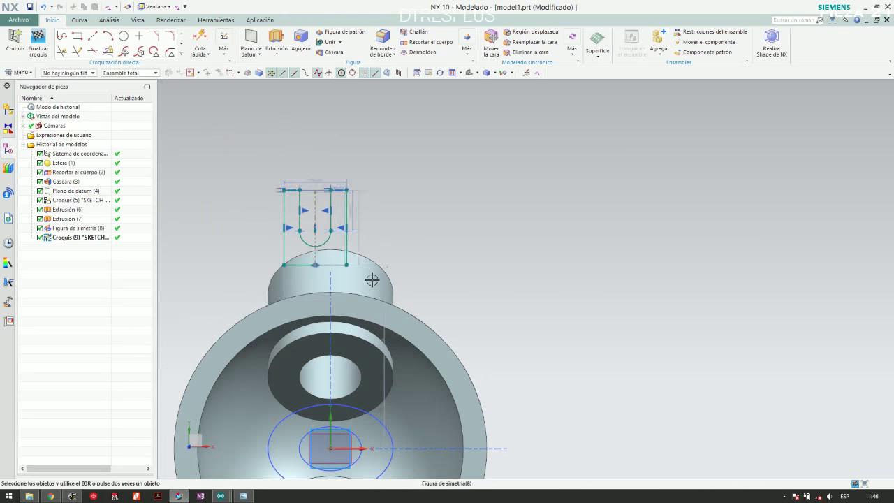
pyautogui.scroll(1, 349, 265)
pyautogui.scroll(1, 326, 236)
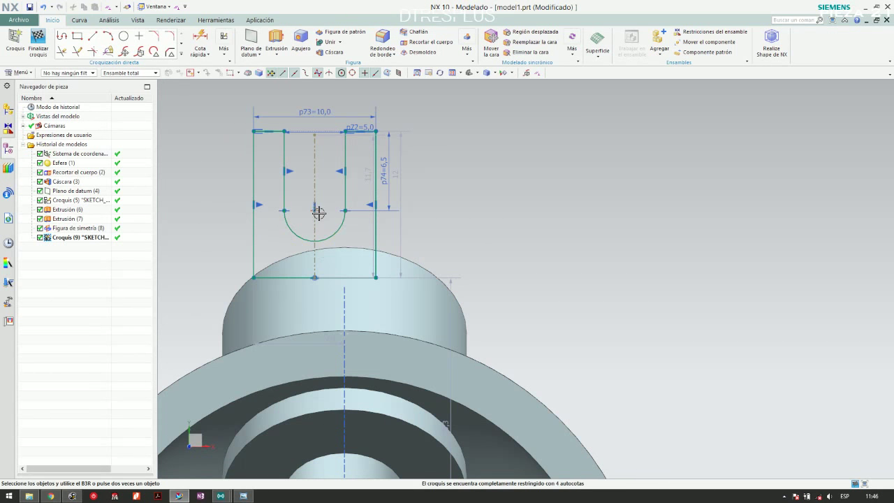
pyautogui.scroll(-2, 315, 210)
pyautogui.scroll(-1, 316, 210)
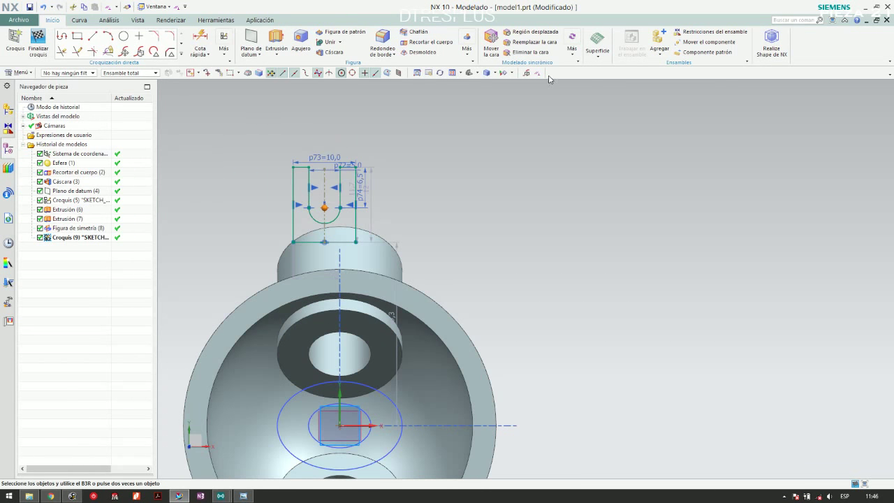
# Constrain the slot's arc centre onto the sketch's vertical axis with Point on Curve.
pyautogui.press('c')
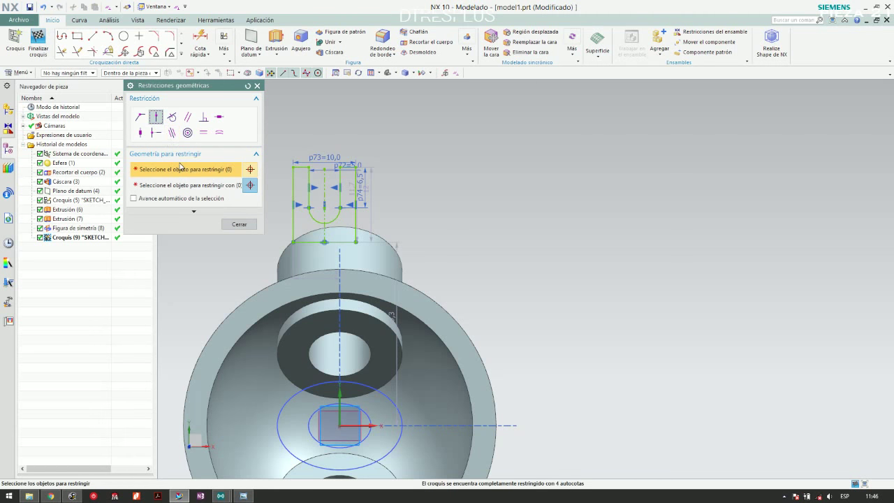
pyautogui.click(324, 208)
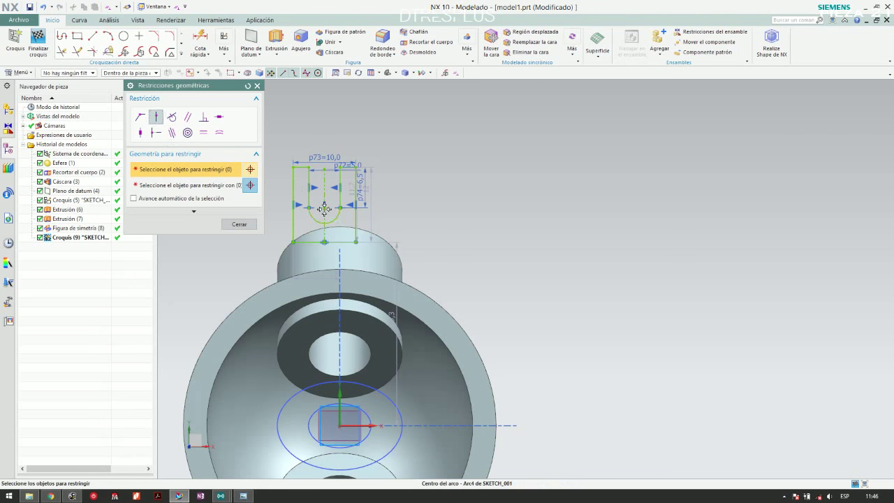
pyautogui.click(157, 187)
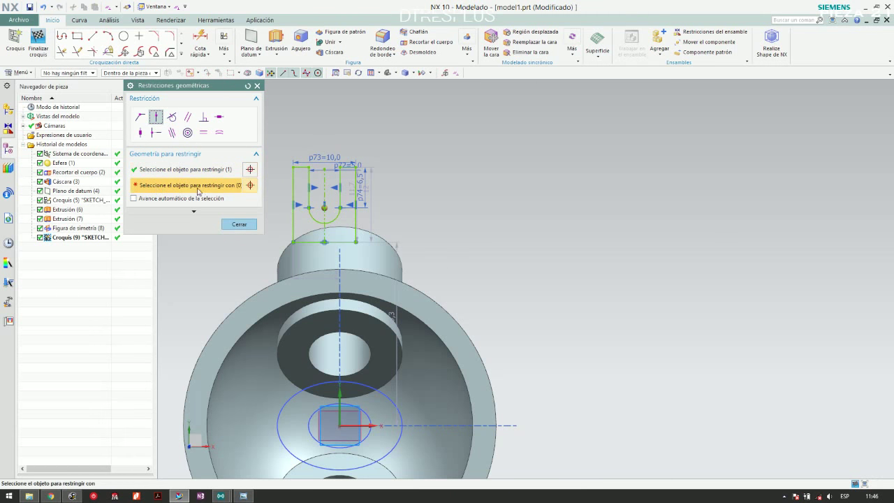
pyautogui.click(338, 395)
pyautogui.click(239, 224)
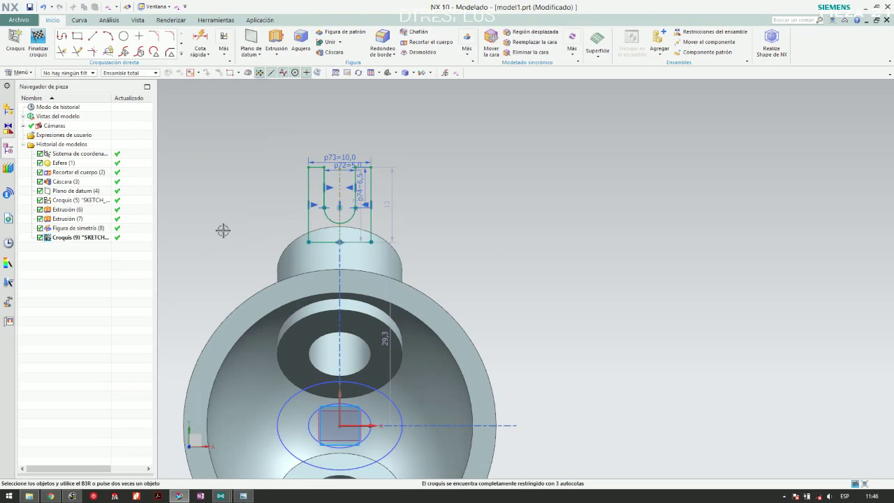
pyautogui.scroll(2, 395, 260)
pyautogui.scroll(1, 395, 260)
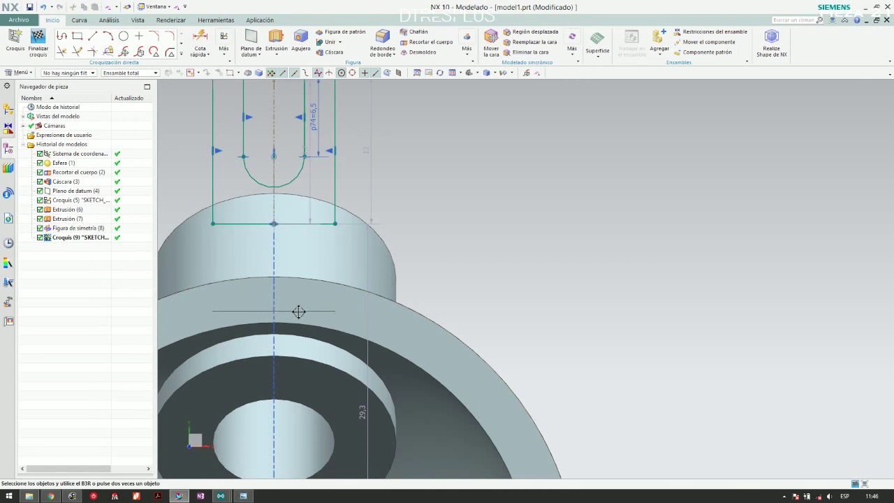
# Start a Rapid Dimension on the tab sketch.
pyautogui.click(298, 310)
pyautogui.scroll(-1, 298, 310)
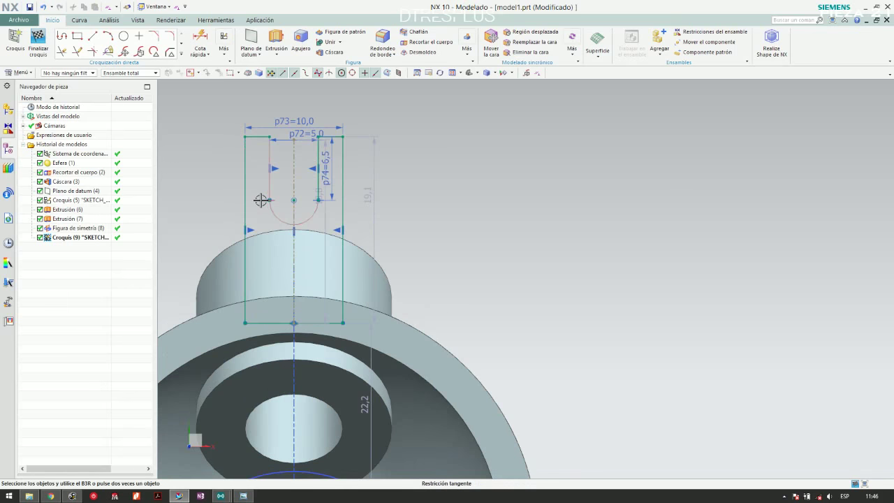
pyautogui.click(260, 201)
pyautogui.scroll(-2, 303, 204)
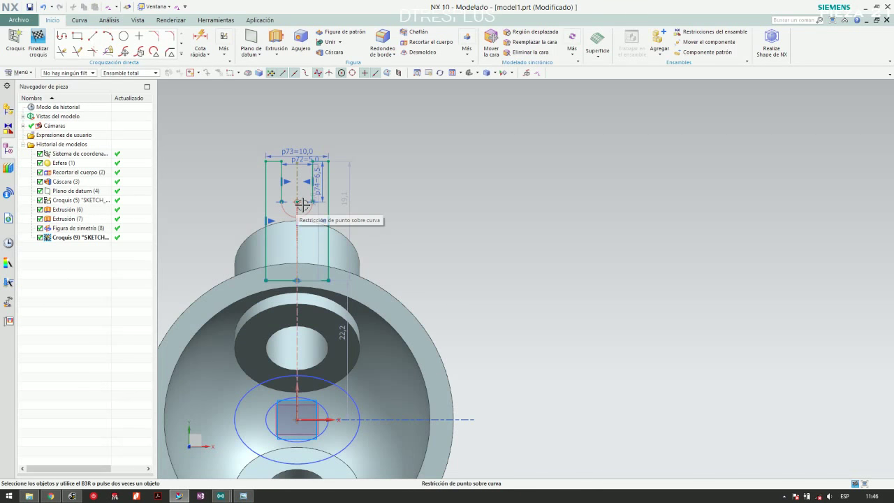
pyautogui.click(199, 40)
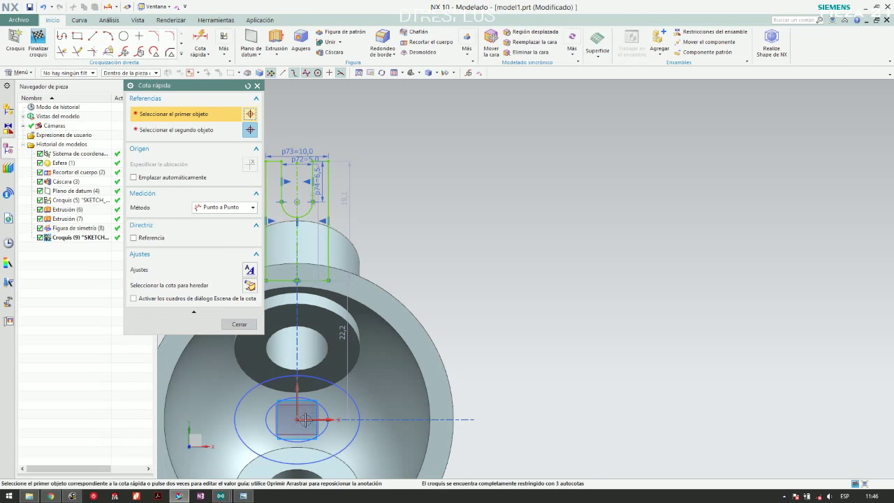
pyautogui.click(297, 420)
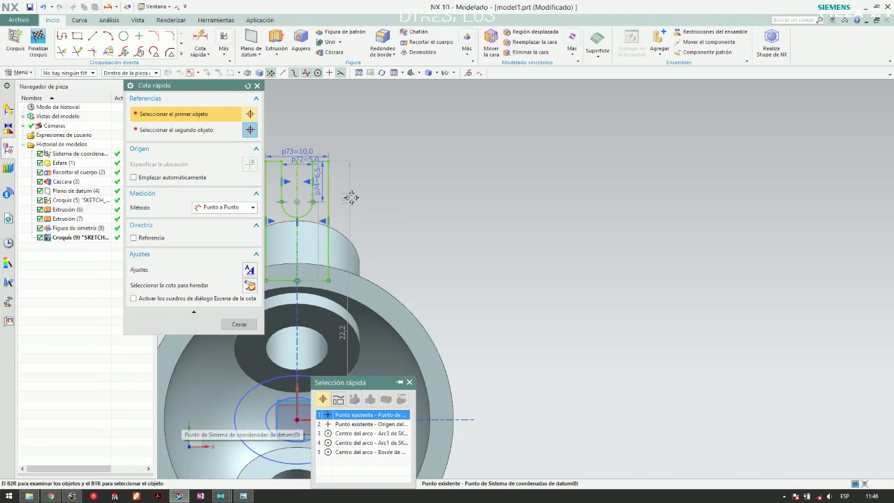
pyautogui.click(359, 421)
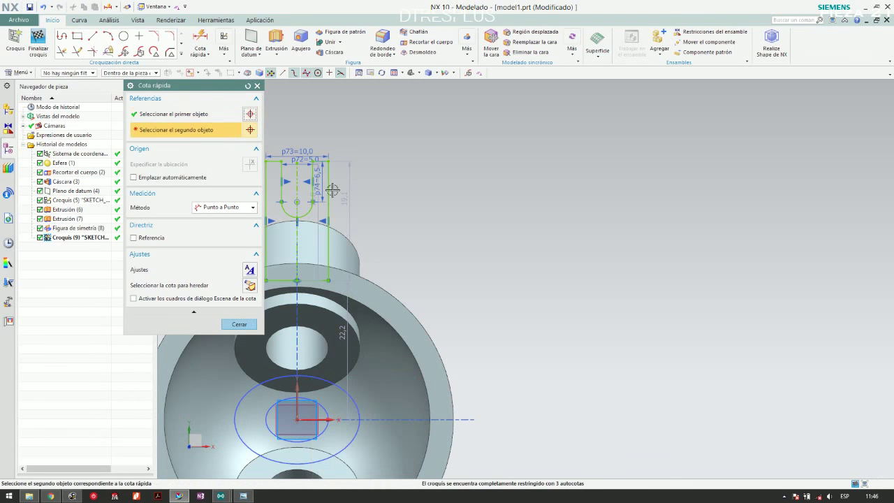
pyautogui.scroll(4, 303, 175)
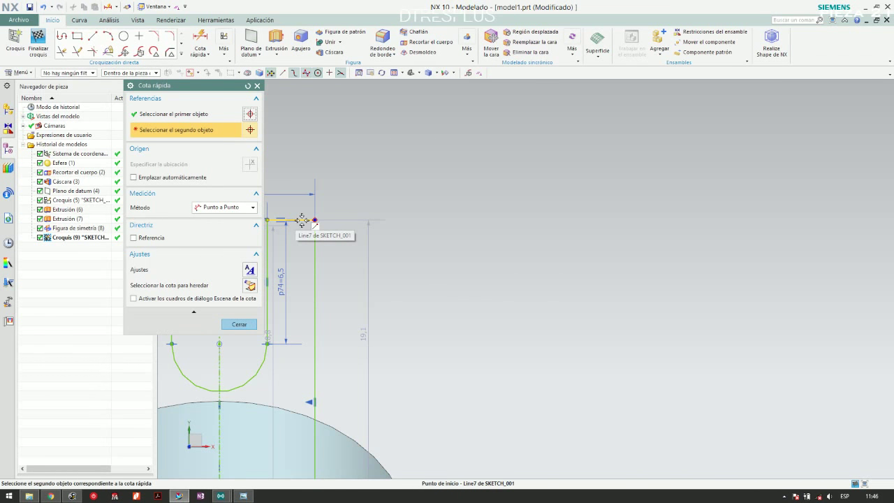
pyautogui.rightClick(305, 221)
pyautogui.click(318, 227)
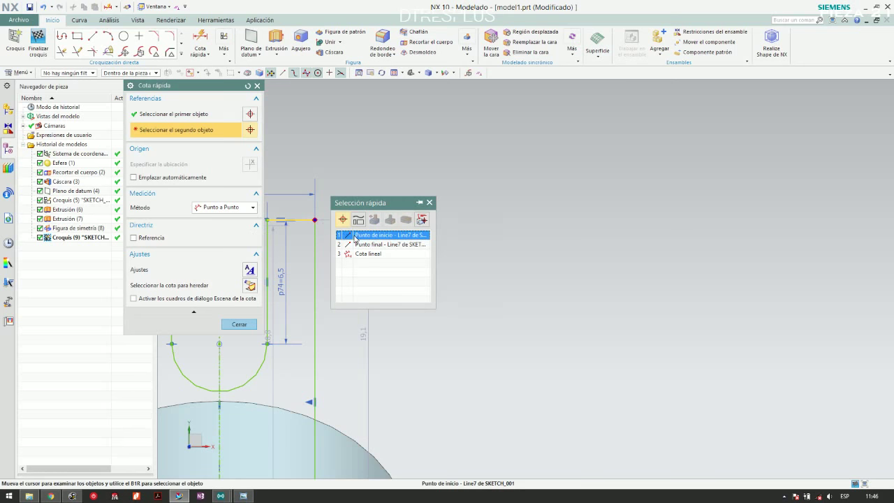
pyautogui.click(414, 240)
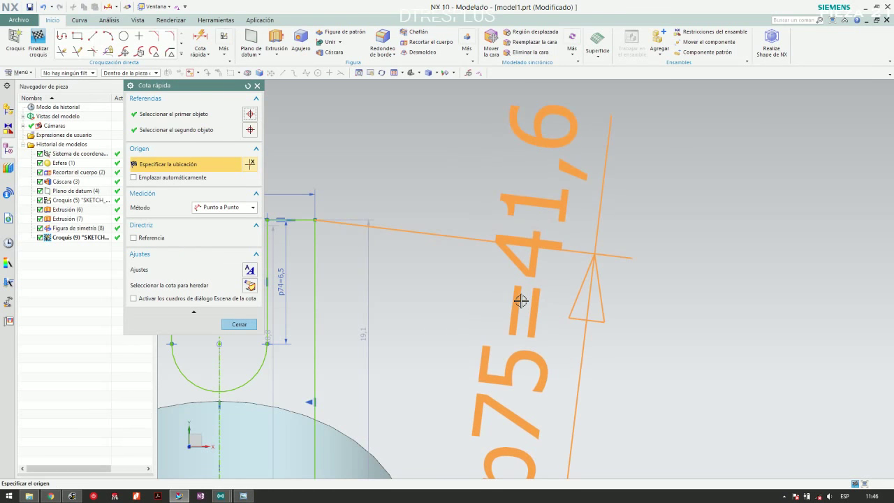
pyautogui.press('Escape')
pyautogui.scroll(-2, 445, 277)
pyautogui.scroll(-2, 461, 265)
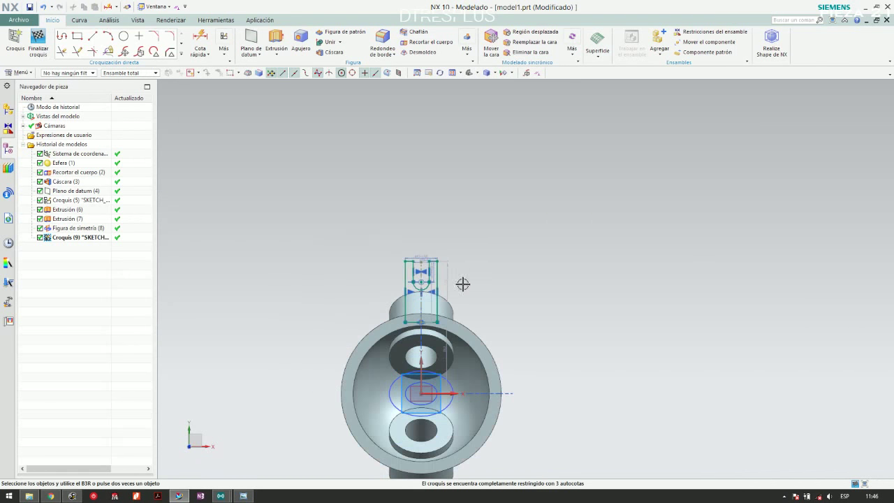
pyautogui.scroll(-1, 465, 284)
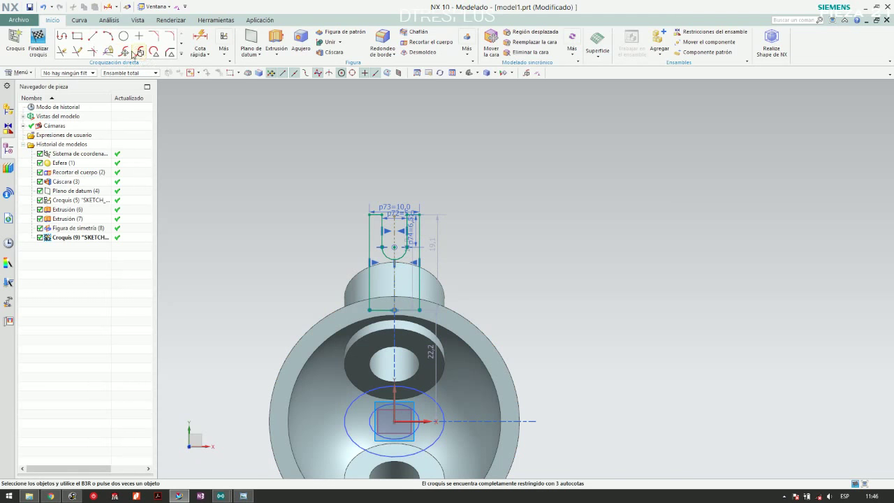
# Start a Rapid Dimension and set its measurement method to Deducido.
pyautogui.click(199, 40)
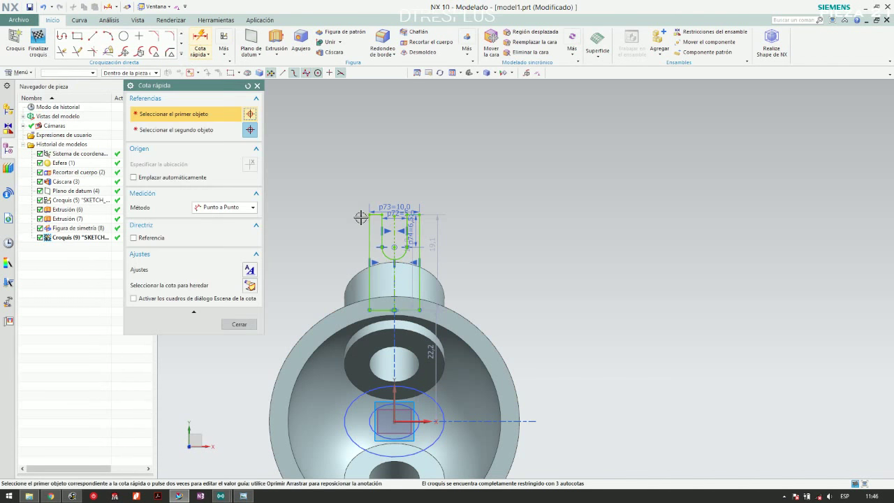
pyautogui.rightClick(425, 420)
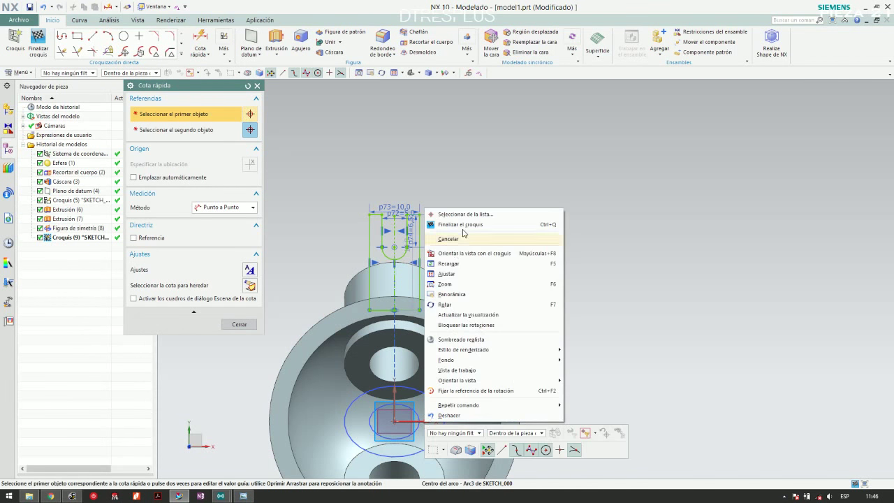
pyautogui.click(465, 215)
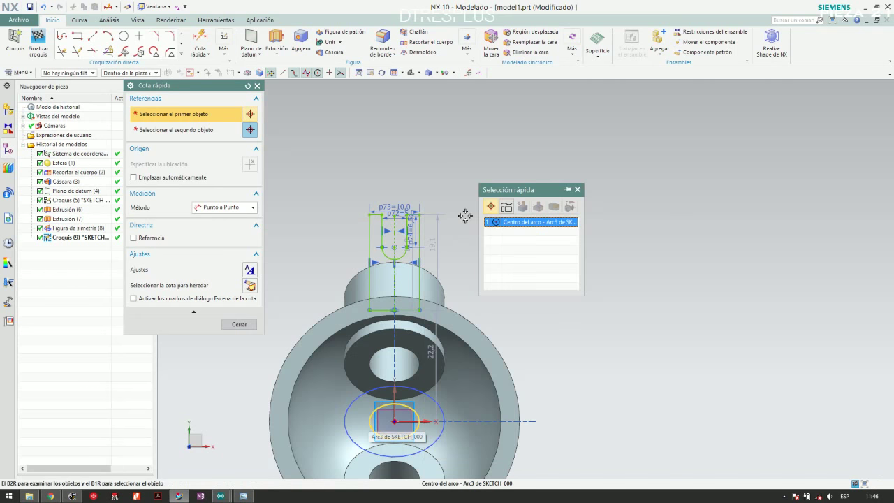
pyautogui.click(577, 189)
pyautogui.click(213, 211)
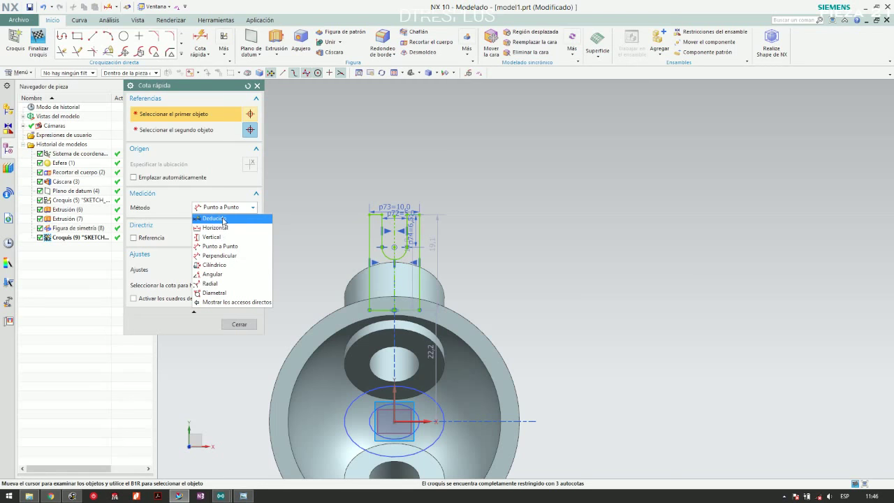
pyautogui.click(213, 218)
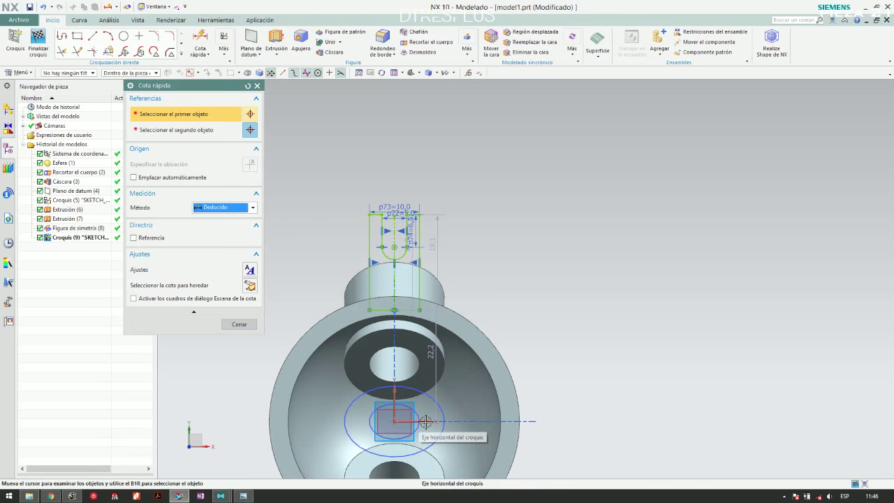
# Dimension the tab's top edge 34 mm (68/2) above the datum X axis.
pyautogui.rightClick(425, 421)
pyautogui.click(468, 216)
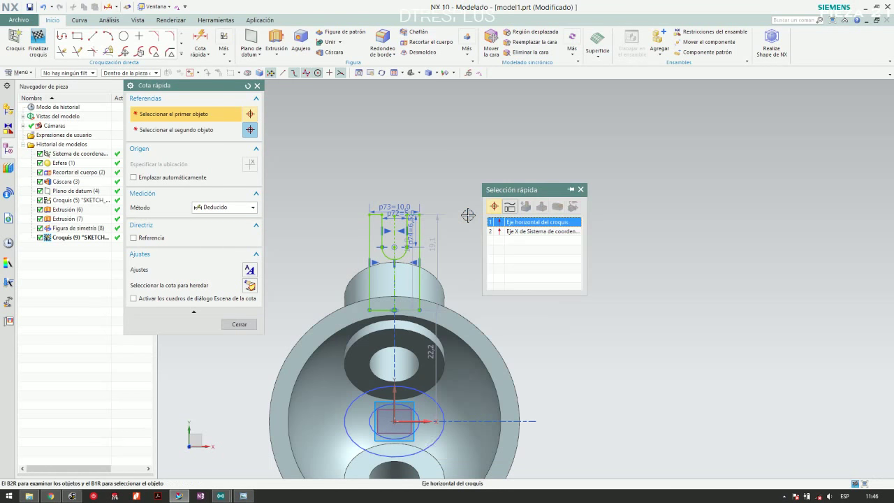
pyautogui.click(521, 231)
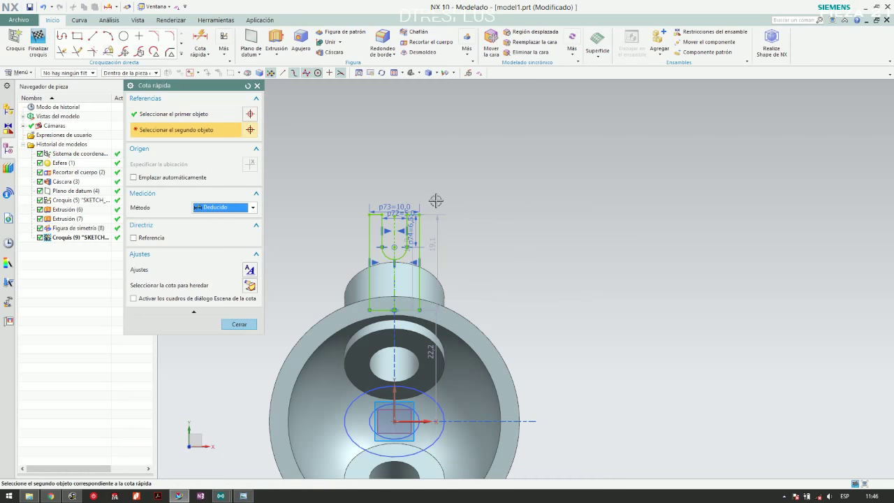
pyautogui.scroll(-3, 433, 201)
pyautogui.scroll(-2, 342, 260)
pyautogui.click(326, 280)
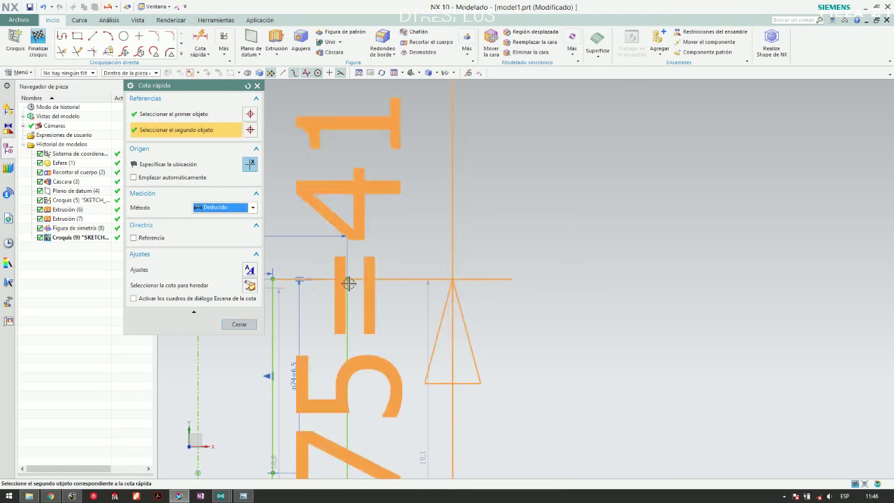
pyautogui.scroll(4, 628, 335)
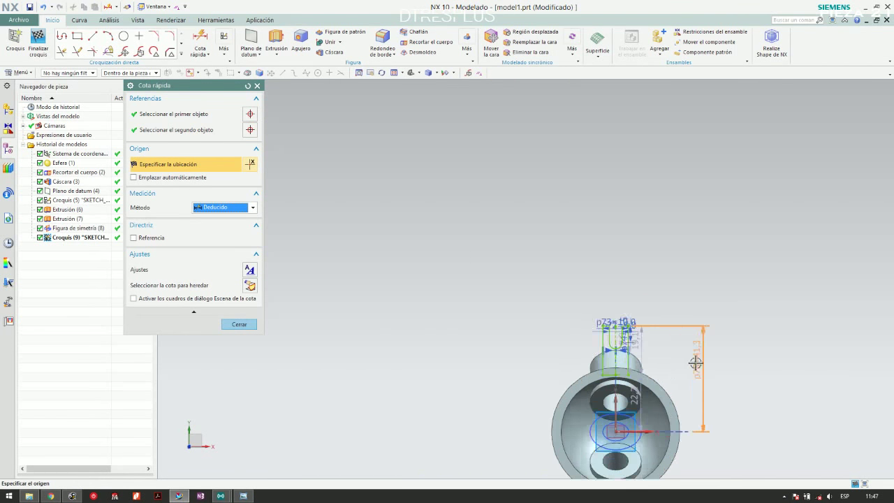
pyautogui.scroll(-3, 691, 362)
pyautogui.scroll(-2, 657, 365)
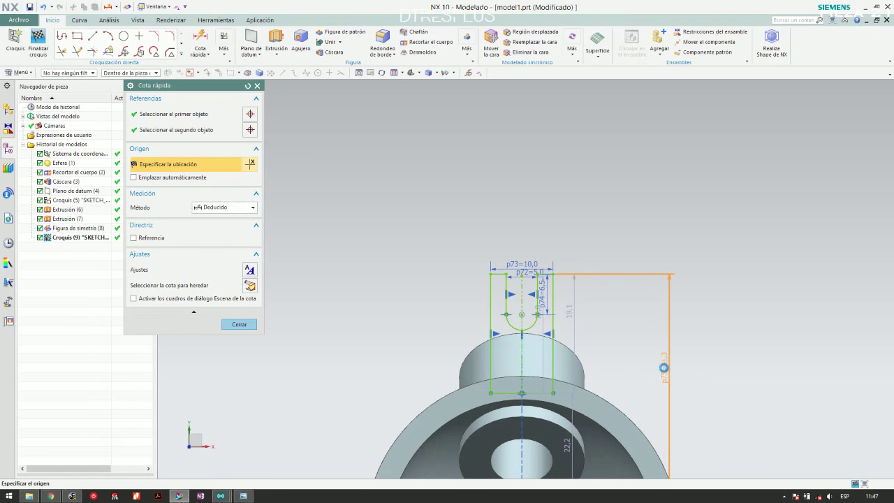
pyautogui.click(664, 368)
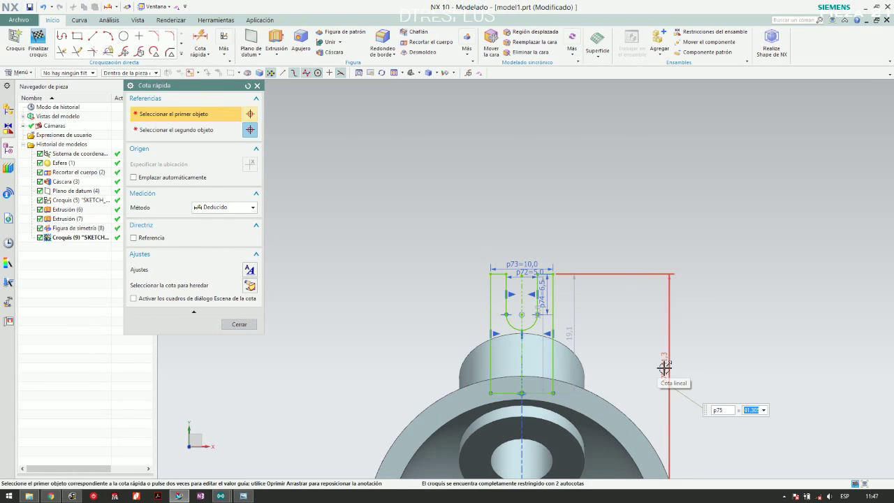
pyautogui.write('68/2')
pyautogui.press('Return')
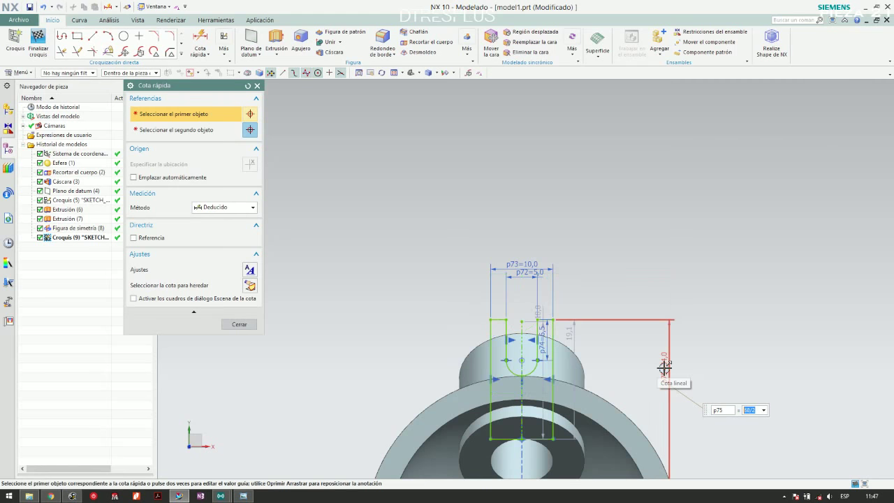
pyautogui.click(662, 365)
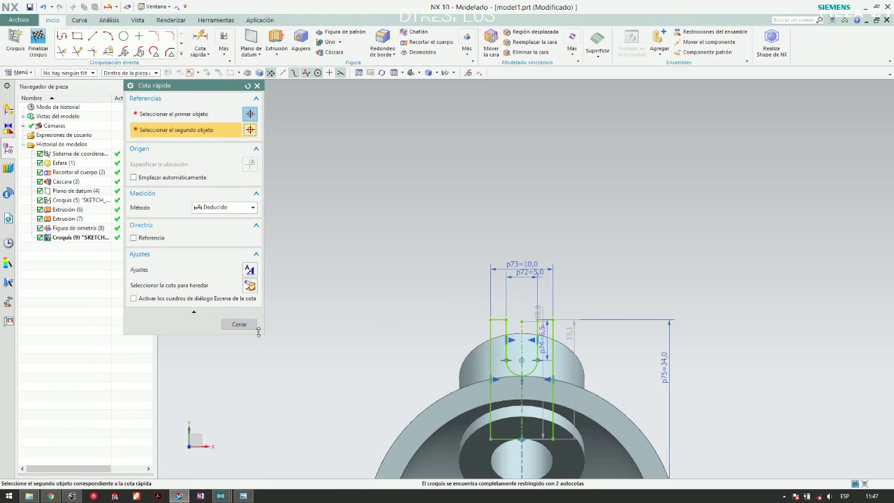
pyautogui.click(238, 324)
# Make the 11.1 reference height driving and set p76 to 11 mm.
pyautogui.scroll(-2, 417, 235)
pyautogui.scroll(5, 436, 422)
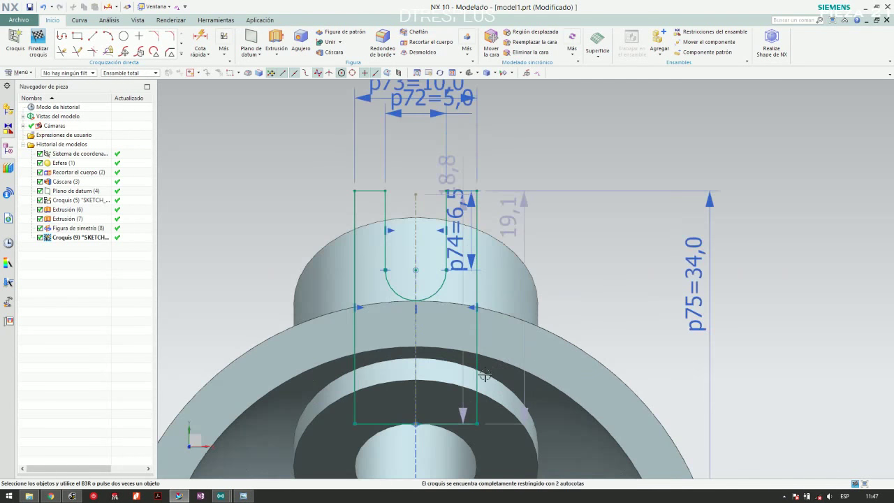
pyautogui.moveTo(436, 422); pyautogui.dragTo(435, 326)
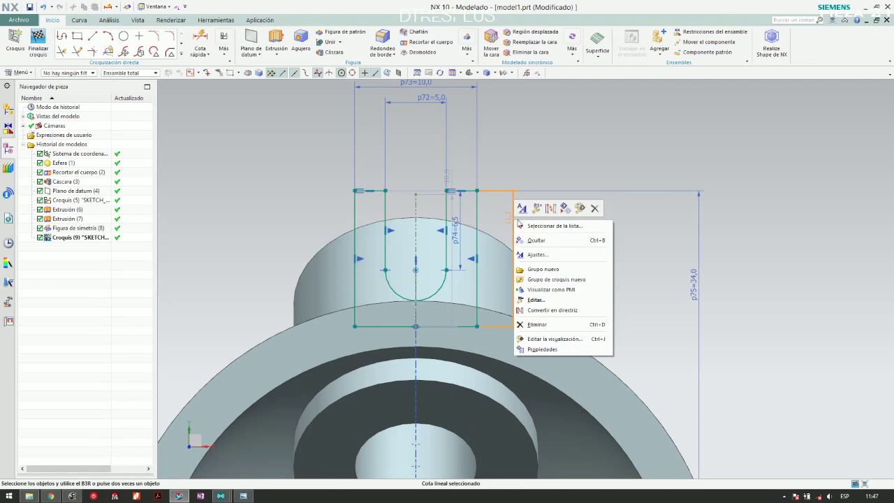
pyautogui.click(551, 208)
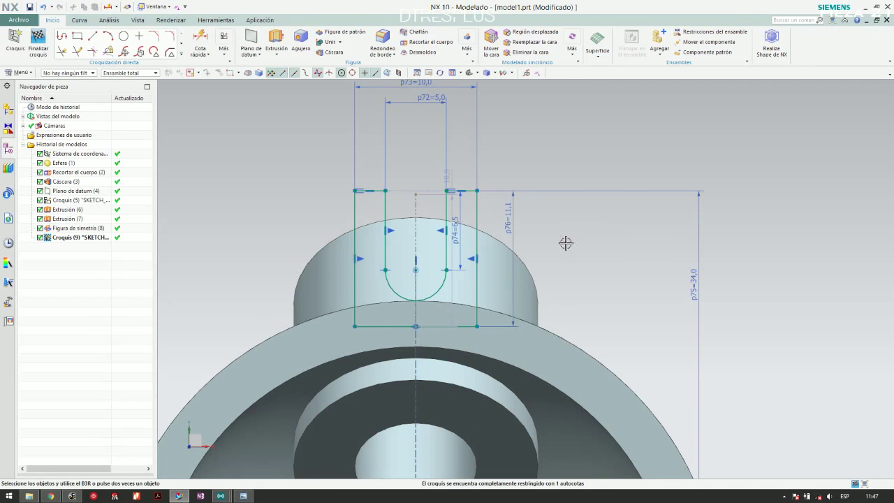
pyautogui.doubleClick(515, 224)
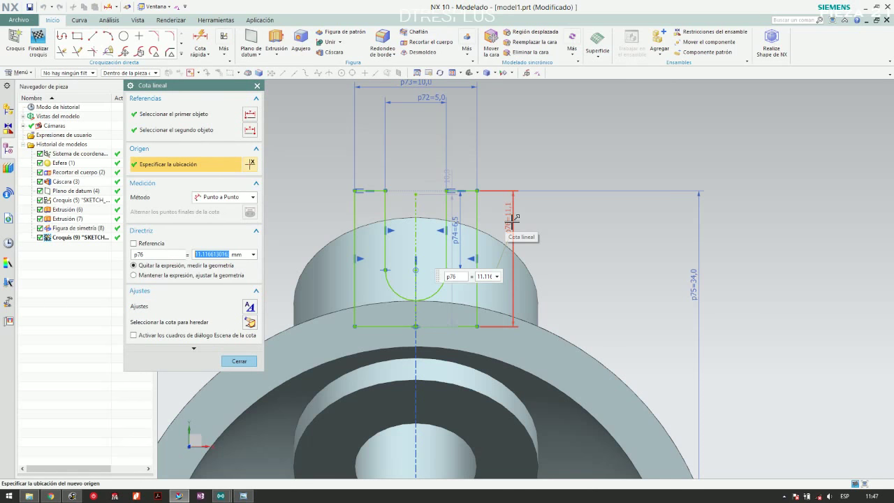
pyautogui.write('10')
pyautogui.press('Return')
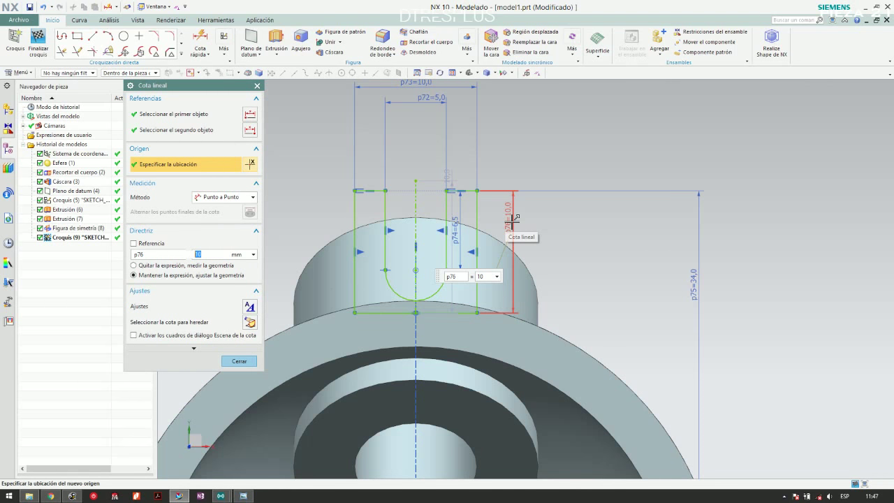
pyautogui.write('11')
pyautogui.press('Return')
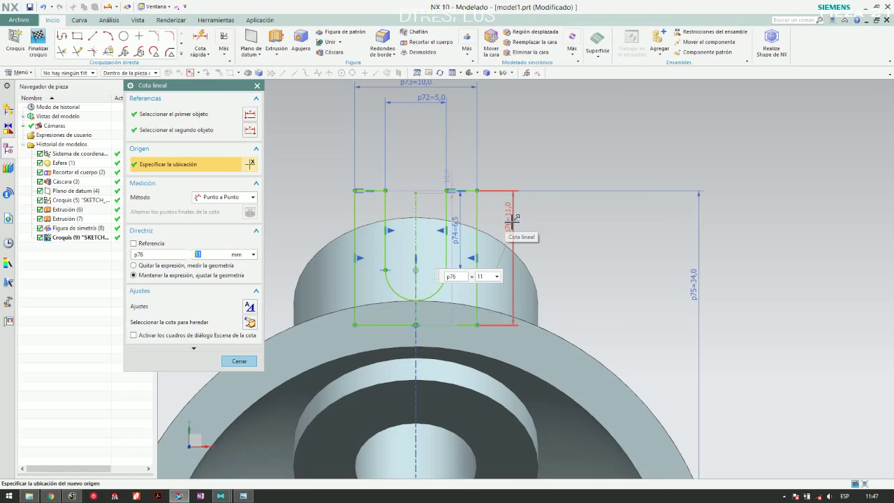
pyautogui.middleClick(515, 220)
pyautogui.scroll(-5, 554, 245)
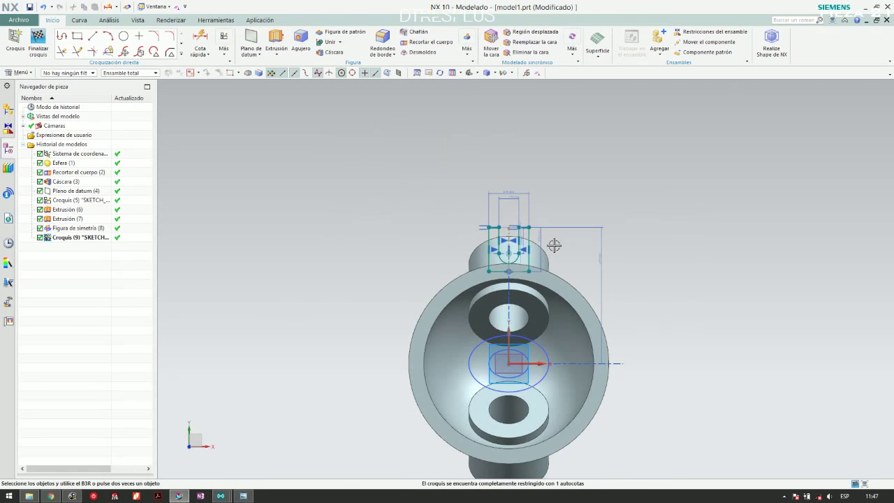
pyautogui.scroll(1, 546, 258)
pyautogui.scroll(-2, 572, 245)
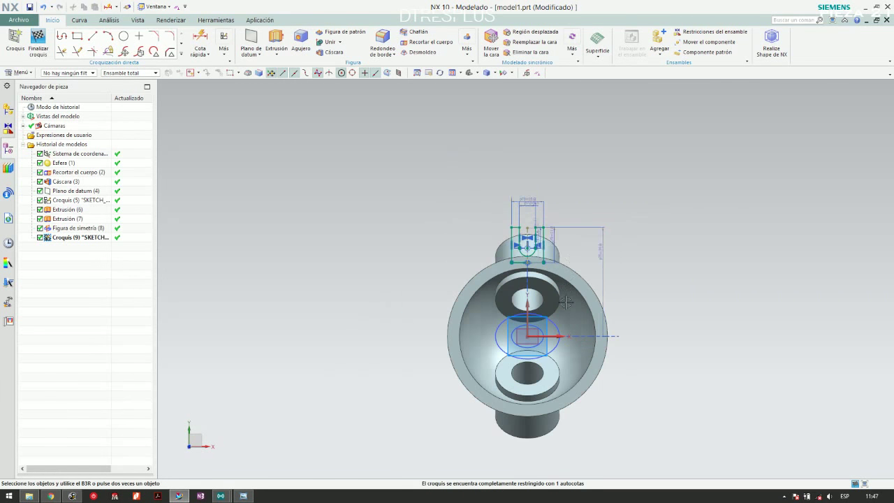
pyautogui.scroll(1, 389, 222)
# Start Mirror Curve with all nine tab curves selected.
pyautogui.click(181, 55)
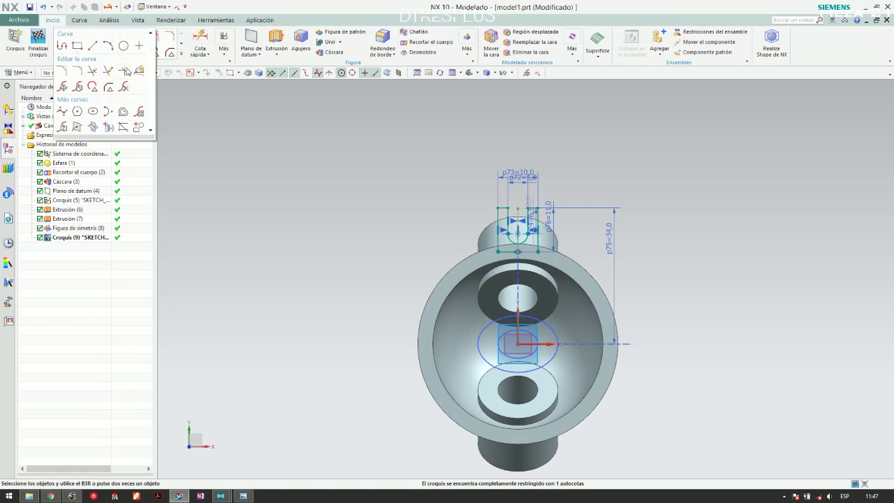
pyautogui.click(75, 127)
pyautogui.scroll(3, 551, 195)
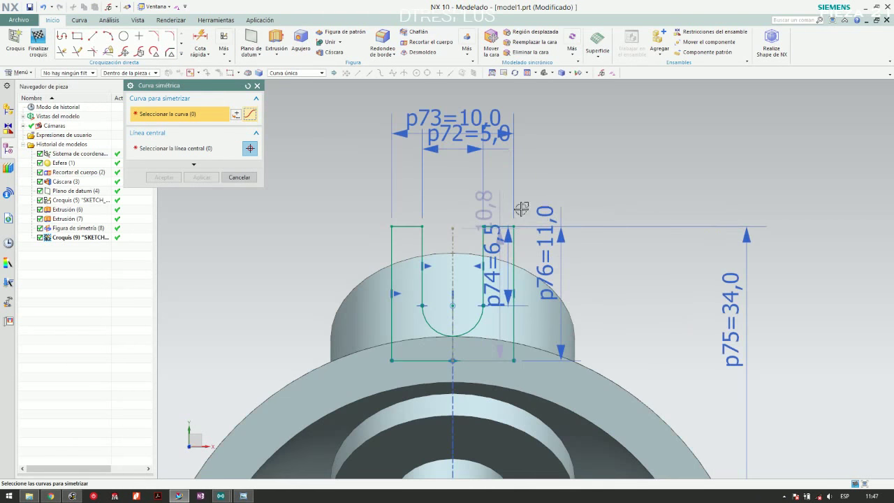
pyautogui.hotkey('ctrl', 'a')
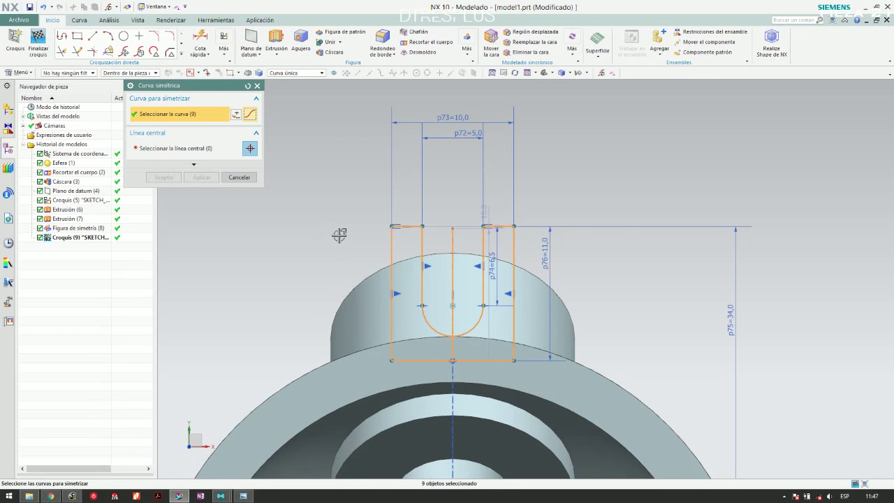
pyautogui.middleClick(360, 132)
# Mirror the tab curves across the datum X axis in top view.
pyautogui.hotkey('ctrl', 'alt', 't')
pyautogui.scroll(3, 418, 294)
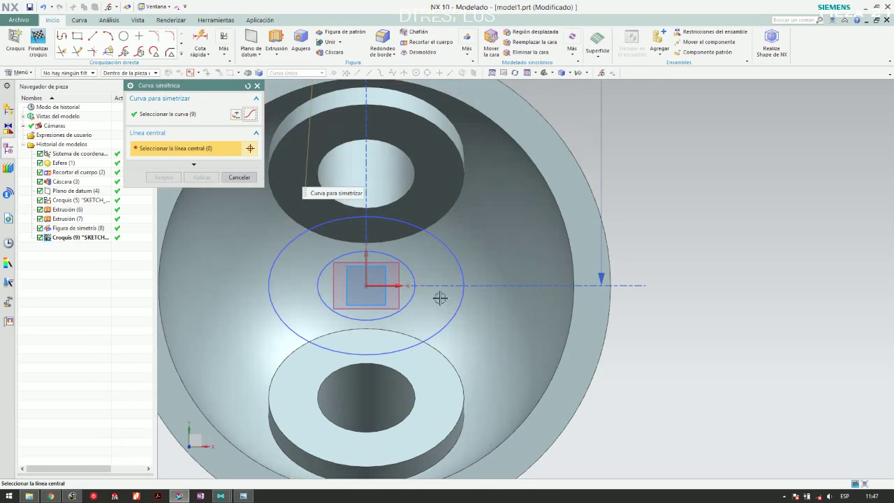
pyautogui.click(399, 285)
pyautogui.click(438, 292)
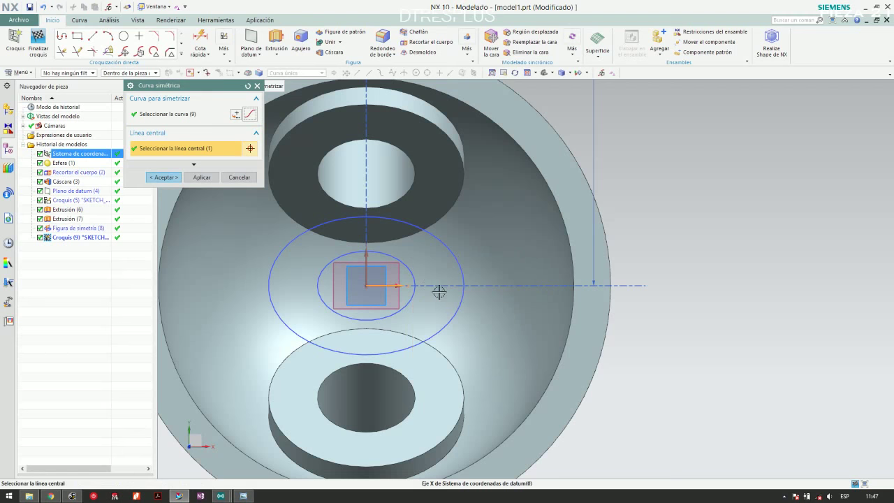
pyautogui.scroll(-3, 438, 292)
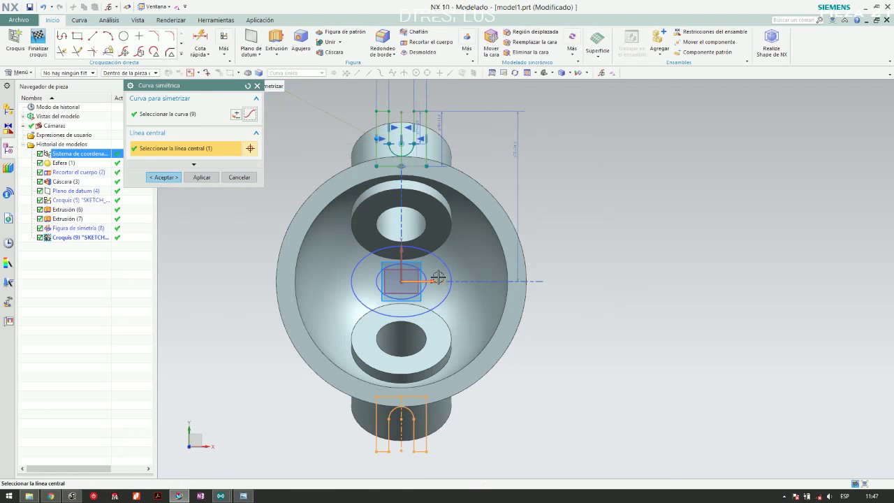
pyautogui.click(162, 178)
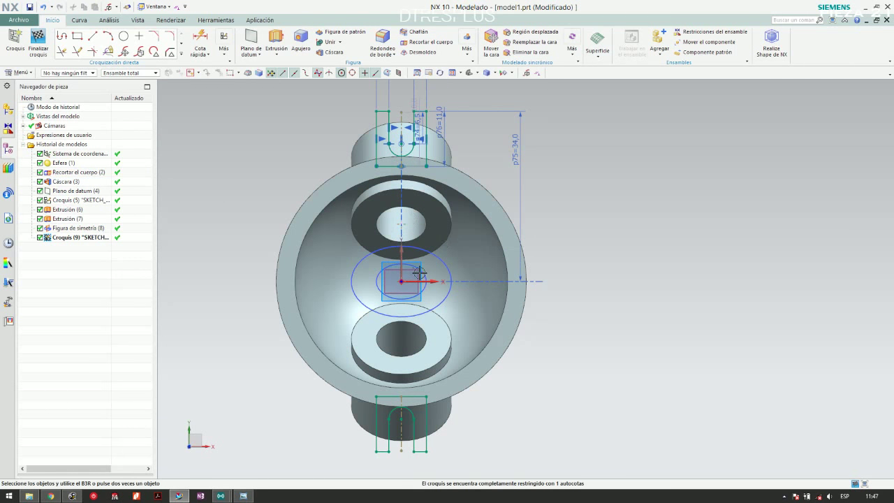
pyautogui.scroll(-3, 433, 210)
pyautogui.scroll(5, 447, 137)
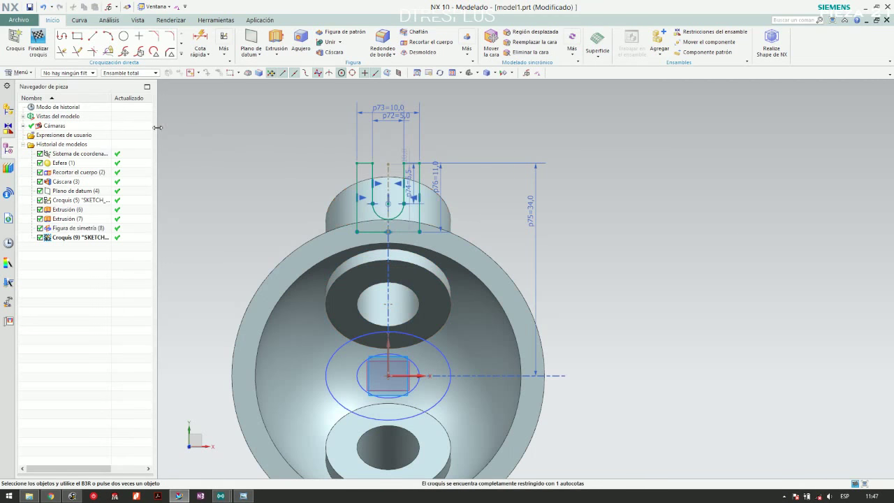
# Finish the sketch and start an extrusion of both U-shaped regions by region boundary.
pyautogui.click(39, 42)
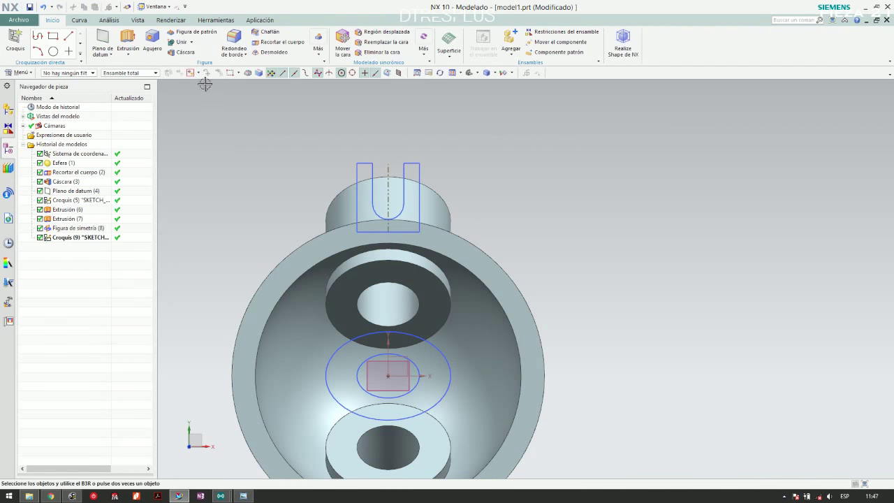
pyautogui.click(127, 41)
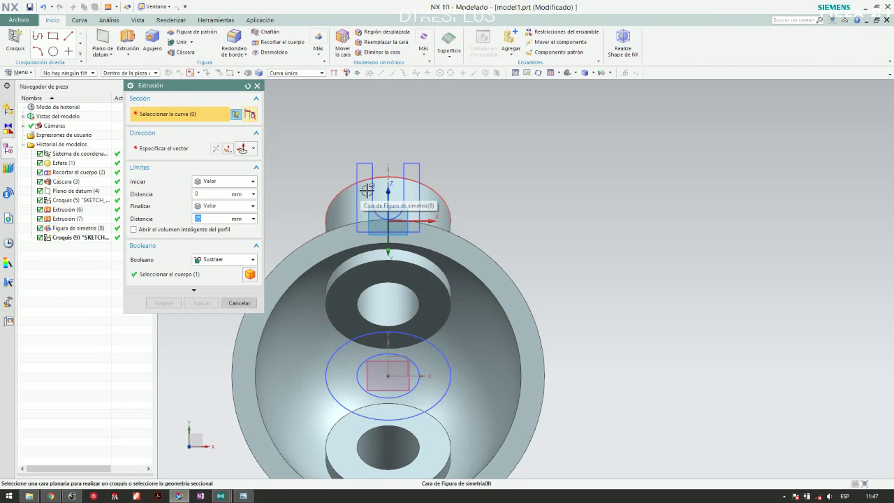
pyautogui.click(307, 74)
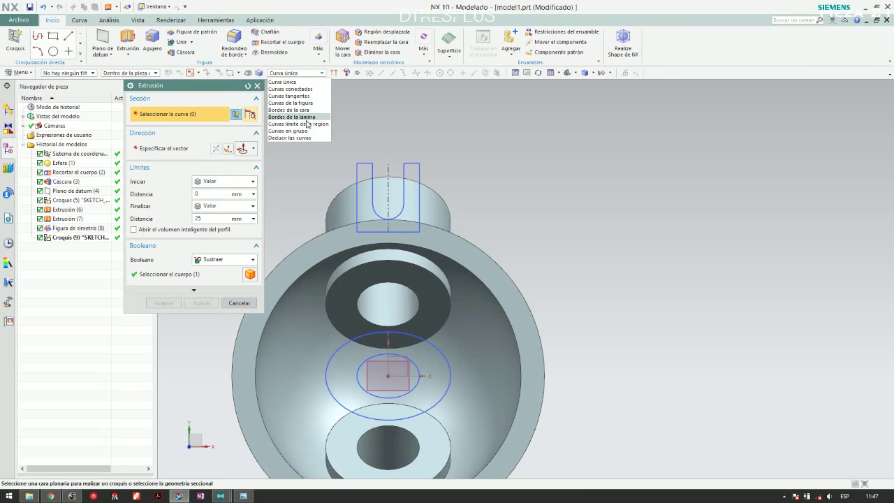
pyautogui.click(298, 123)
pyautogui.click(408, 215)
pyautogui.scroll(-2, 408, 215)
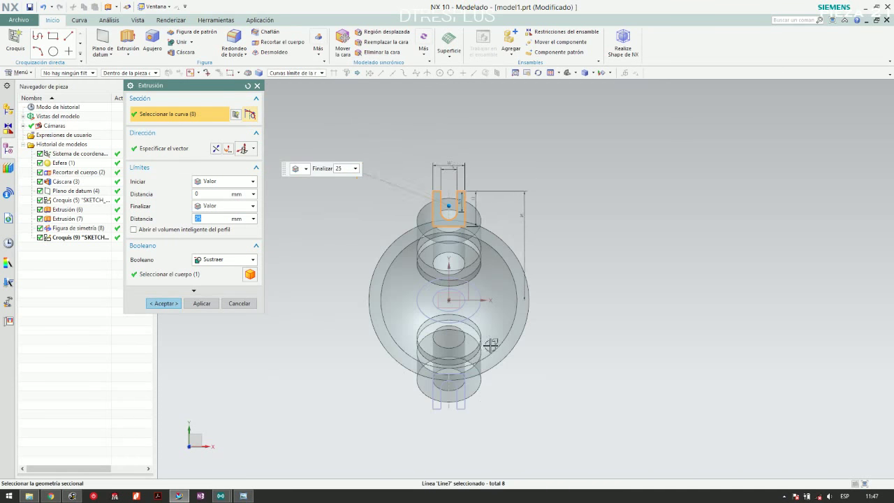
pyautogui.moveTo(484, 343); pyautogui.dragTo(470, 409, button='middle')
pyautogui.click(425, 370)
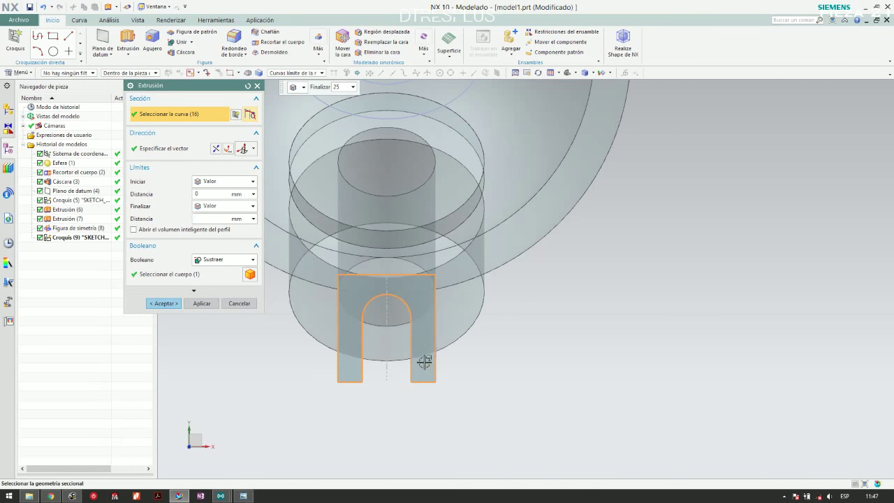
pyautogui.scroll(-2, 425, 343)
pyautogui.moveTo(425, 342); pyautogui.dragTo(391, 265, button='middle')
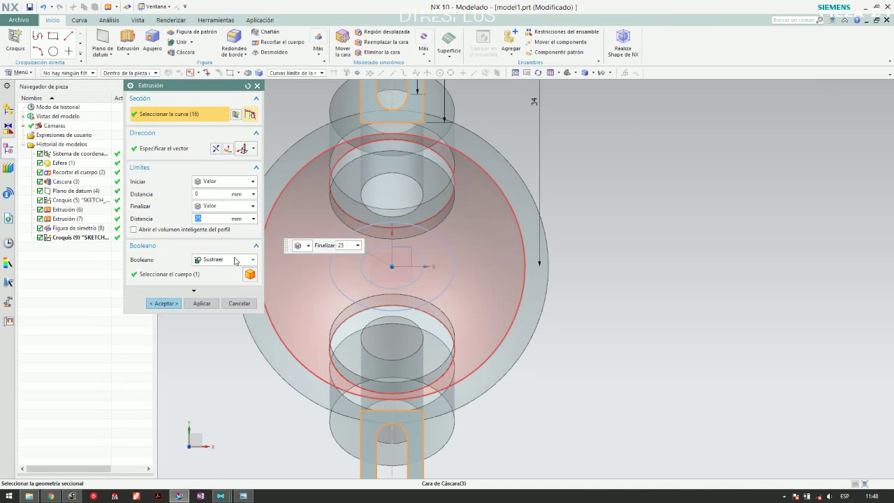
# Extrude the U-shaped regions 5 mm in the reversed direction, united with the shell.
pyautogui.click(223, 259)
pyautogui.click(209, 269)
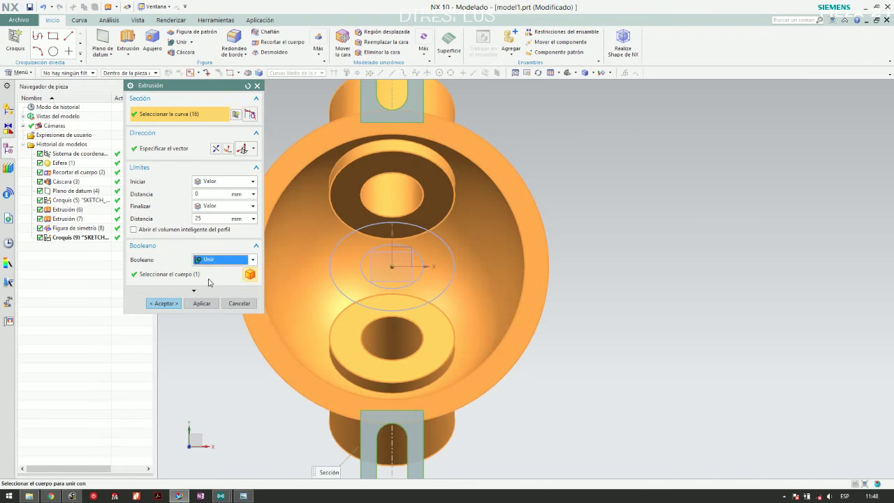
pyautogui.click(206, 218)
pyautogui.write('5')
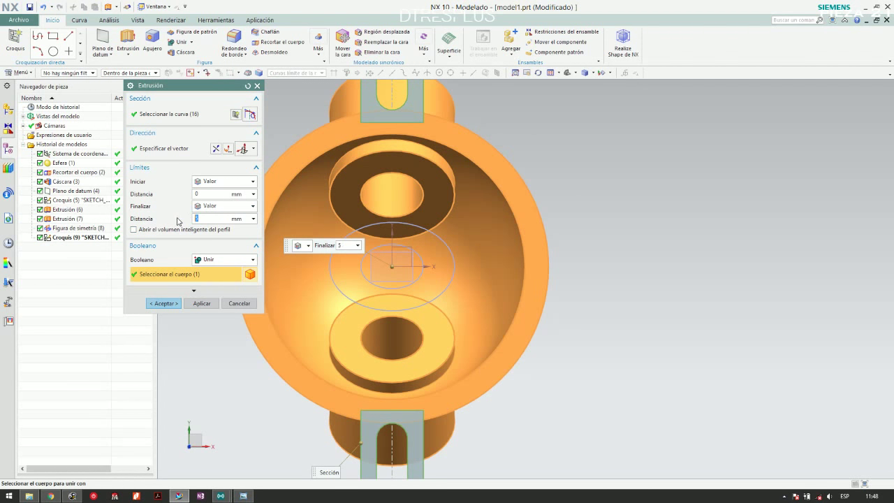
pyautogui.moveTo(359, 147); pyautogui.dragTo(457, 174, button='middle')
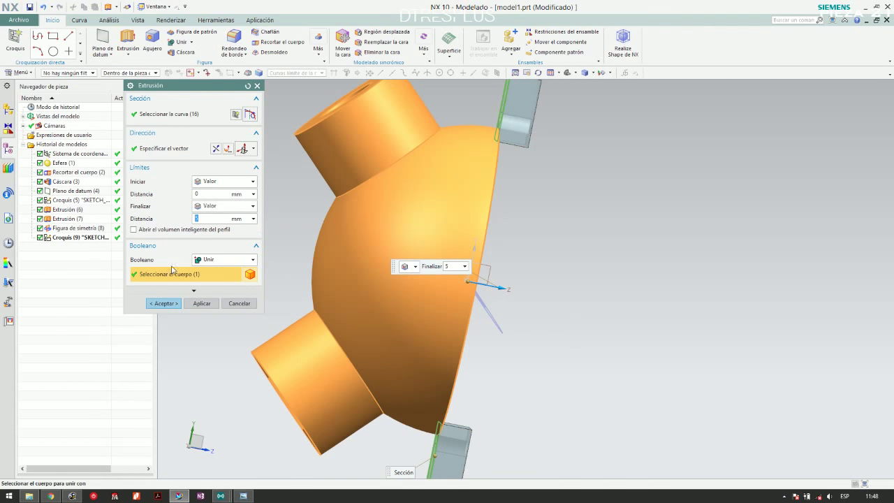
pyautogui.moveTo(455, 169)
pyautogui.mouseDown(button='middle')
pyautogui.moveTo(409, 174)
pyautogui.moveTo(442, 174)
pyautogui.mouseUp(button='middle')
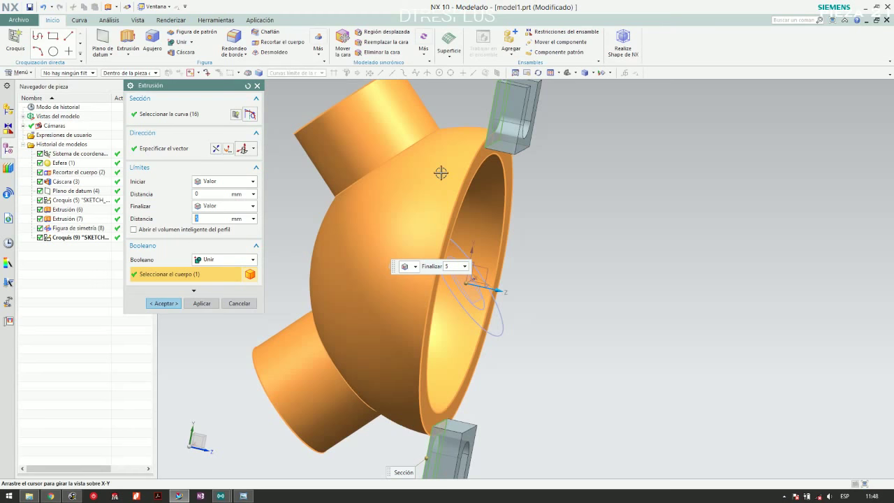
pyautogui.doubleClick(496, 291)
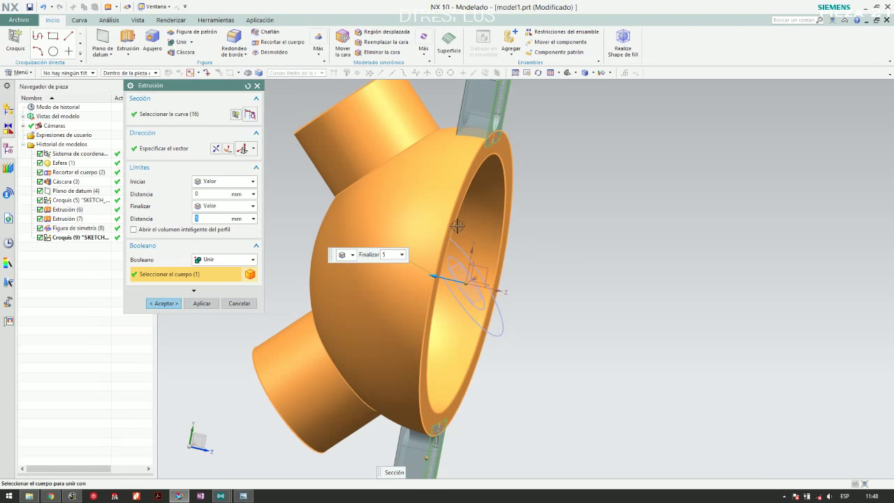
pyautogui.moveTo(437, 237); pyautogui.dragTo(451, 247, button='middle')
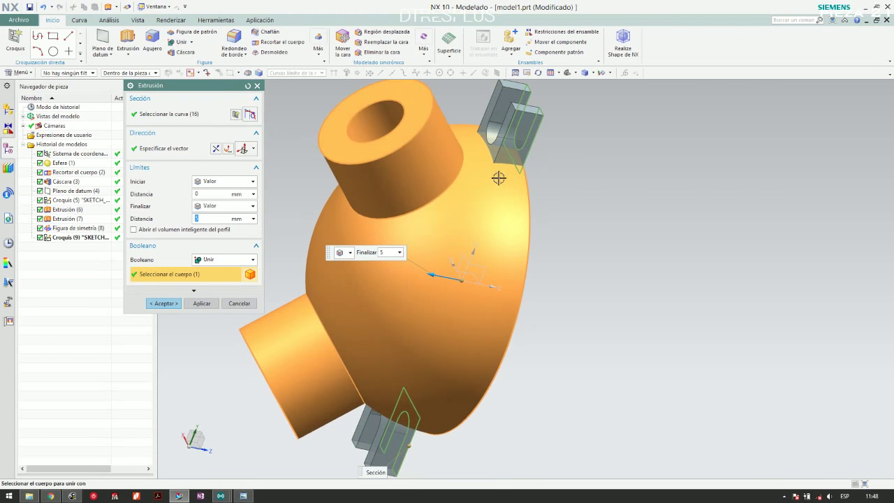
pyautogui.click(171, 306)
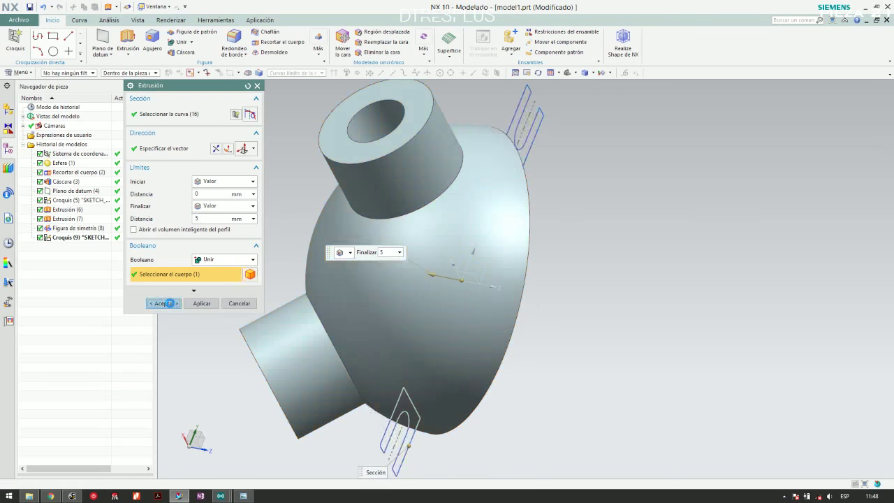
pyautogui.moveTo(450, 233); pyautogui.dragTo(604, 160, button='middle')
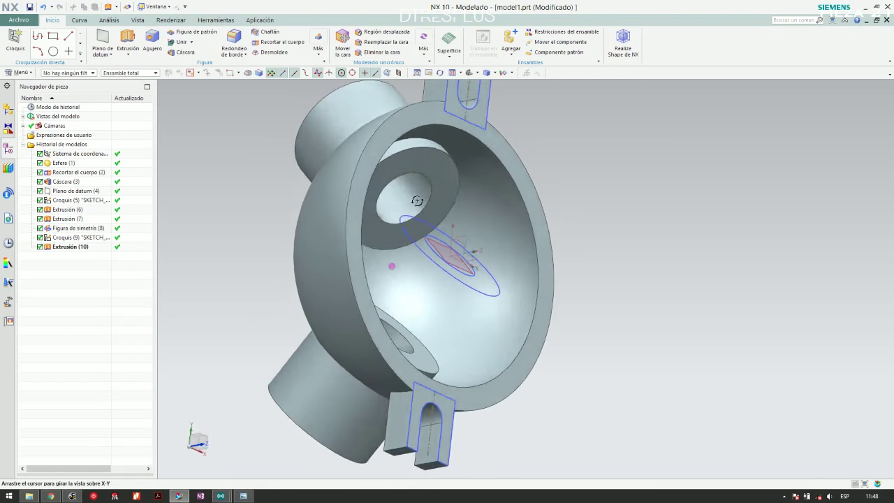
# Hide all sketches through Show and Hide.
pyautogui.click(525, 83)
pyautogui.click(511, 73)
pyautogui.click(521, 83)
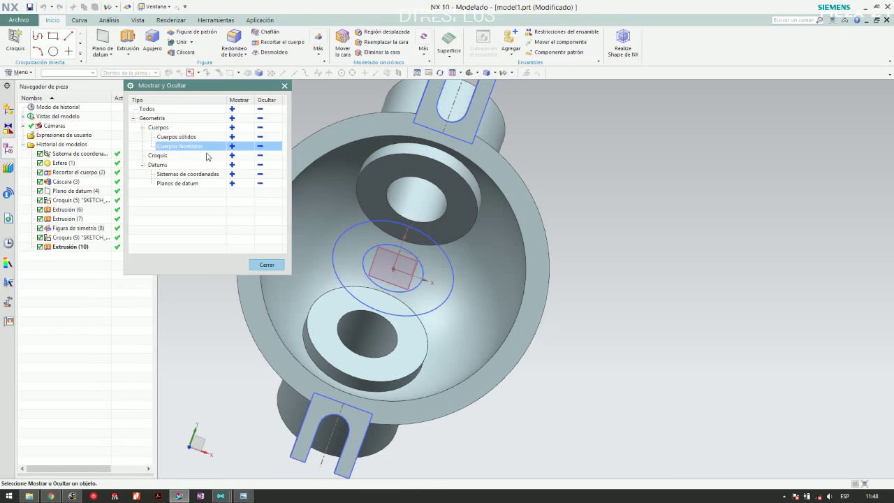
pyautogui.click(260, 155)
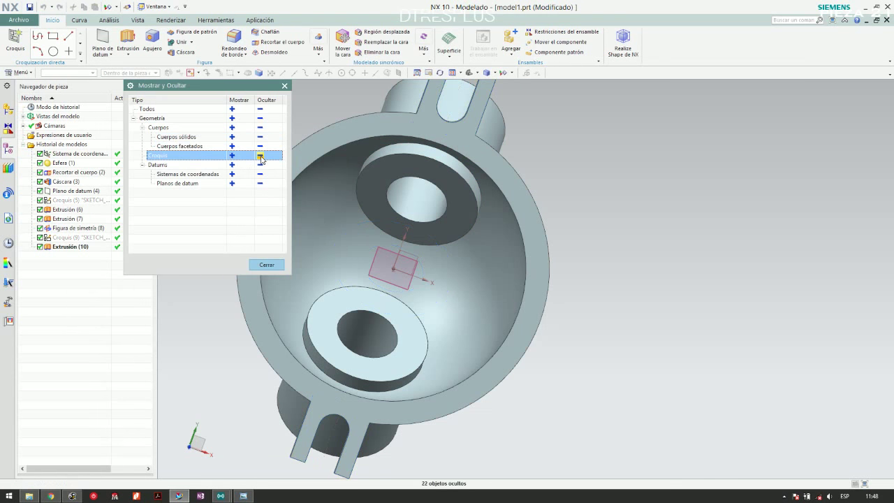
pyautogui.click(284, 86)
# Orbit and fit the part, comparing it with the Pieza 11 drawing.
pyautogui.moveTo(379, 235)
pyautogui.mouseDown(button='middle')
pyautogui.moveTo(409, 286)
pyautogui.moveTo(471, 313)
pyautogui.moveTo(415, 294)
pyautogui.moveTo(365, 235)
pyautogui.moveTo(399, 209)
pyautogui.mouseUp(button='middle')
pyautogui.hotkey('ctrl', 'alt', 'f')
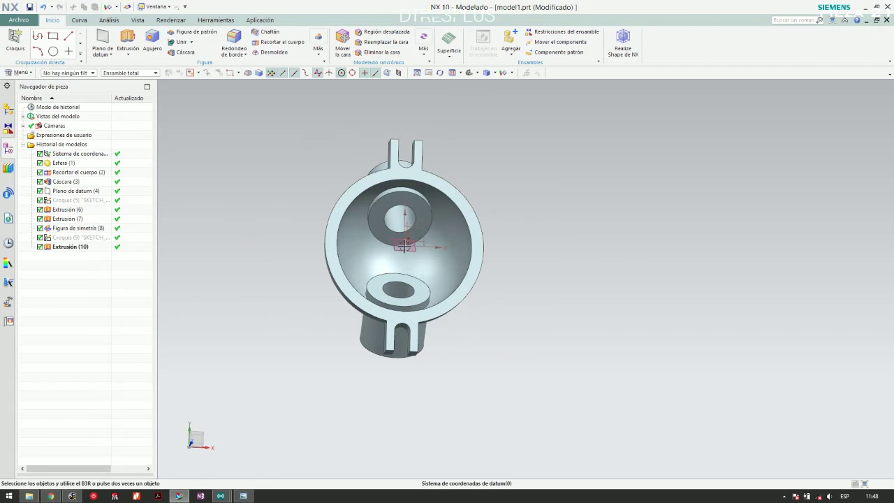
pyautogui.moveTo(403, 245); pyautogui.dragTo(463, 237, button='middle')
pyautogui.hotkey('alt', 'Tab')
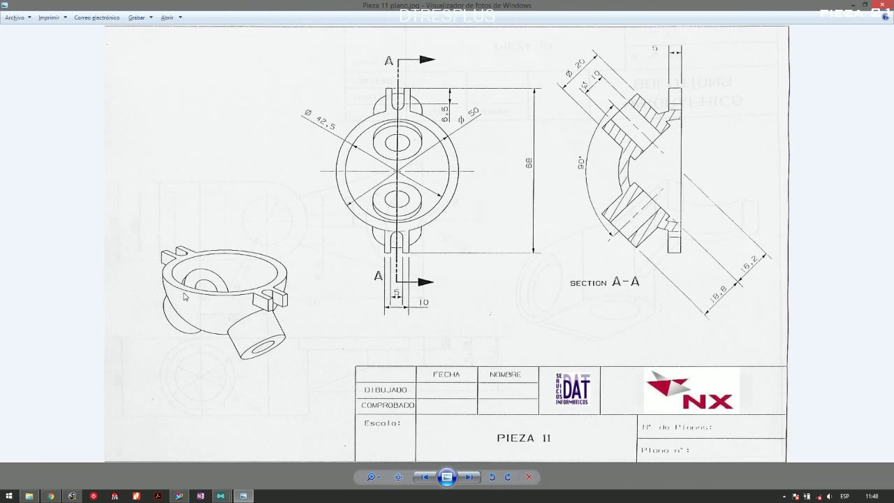
pyautogui.hotkey('alt', 'Tab')
pyautogui.moveTo(241, 285)
pyautogui.mouseDown(button='middle')
pyautogui.moveTo(373, 298)
pyautogui.moveTo(381, 209)
pyautogui.mouseUp(button='middle')
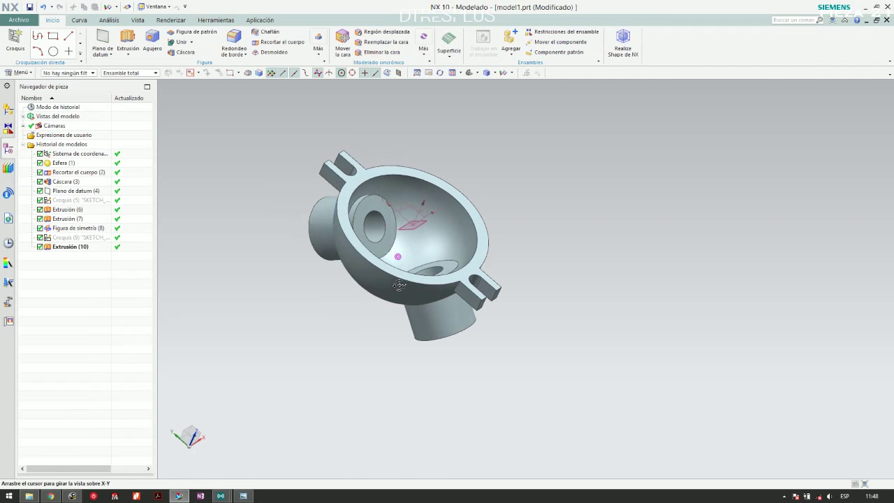
# Open Edit Section with the clip plane through the datum CSYS at offset 0.
pyautogui.click(137, 20)
pyautogui.click(306, 40)
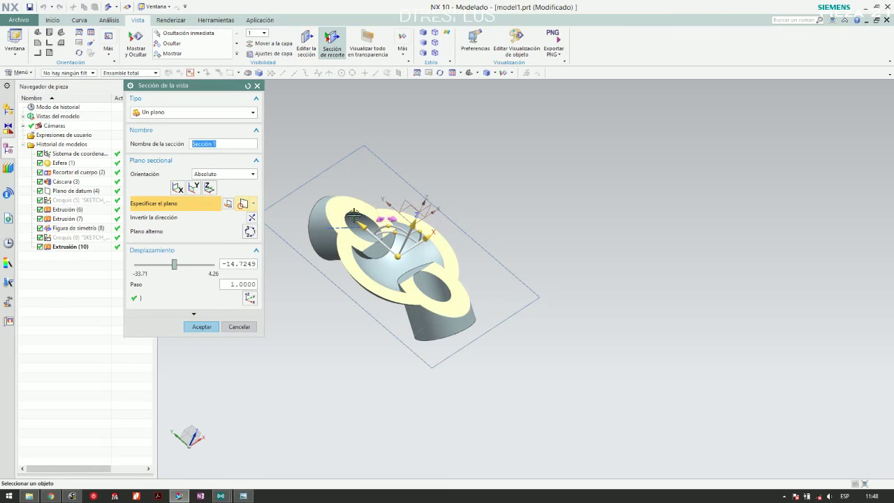
pyautogui.click(404, 203)
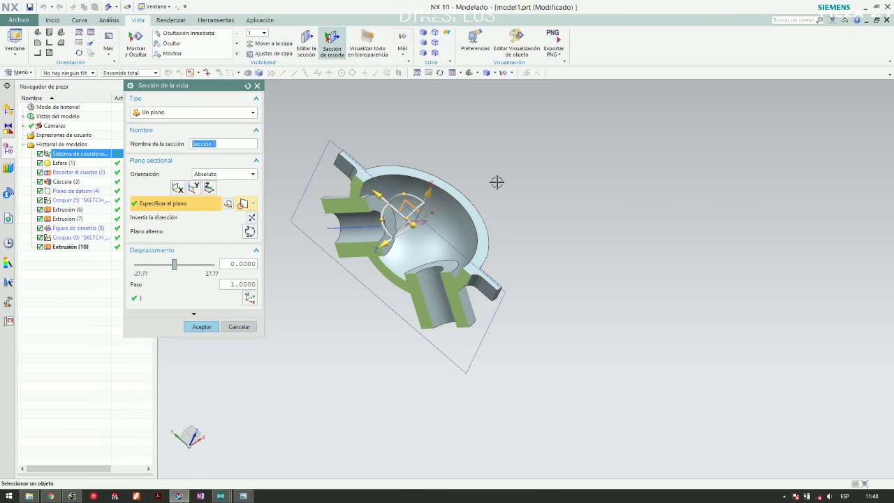